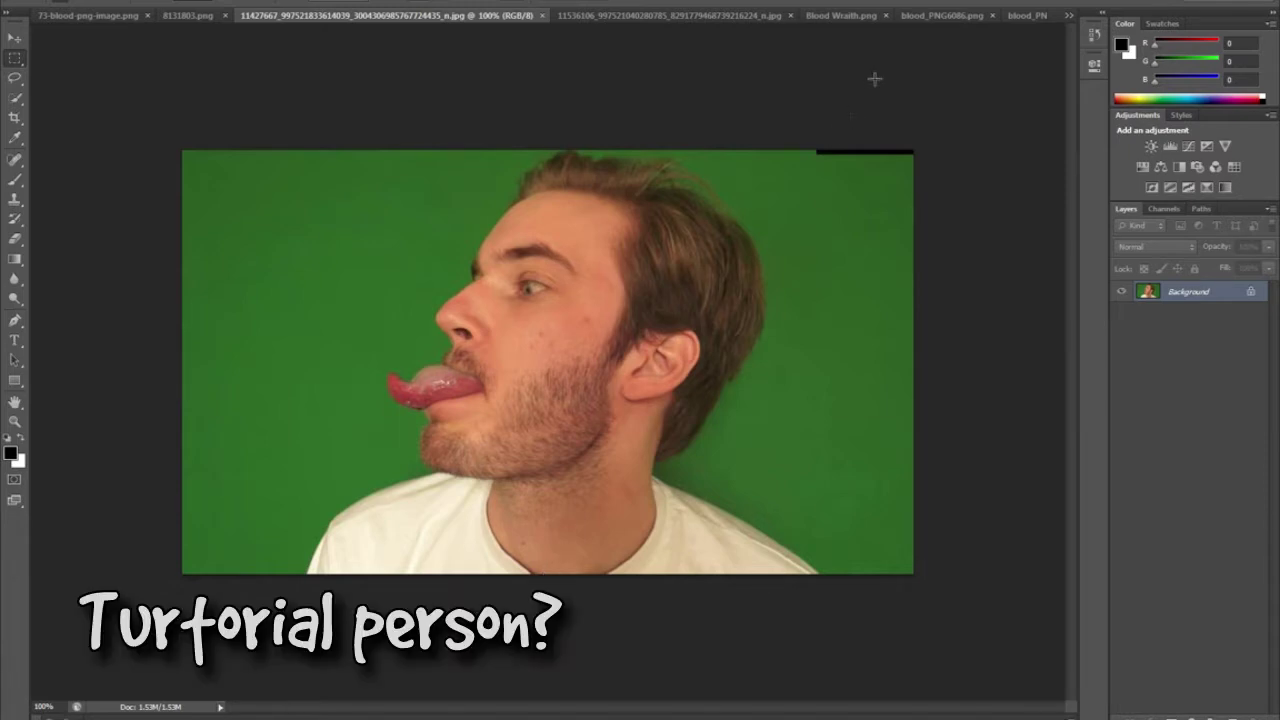
pyautogui.click(1068, 17)
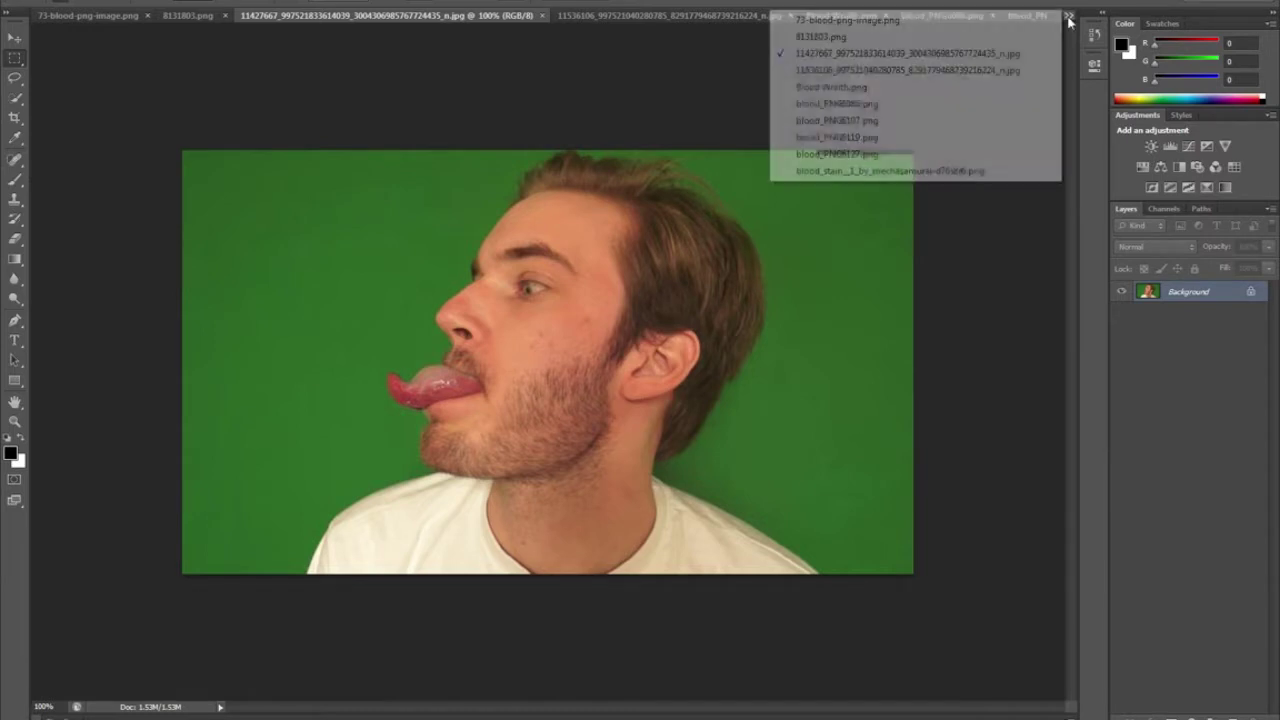
pyautogui.moveTo(1036, 244); pyautogui.dragTo(1034, 268)
pyautogui.click(640, 250)
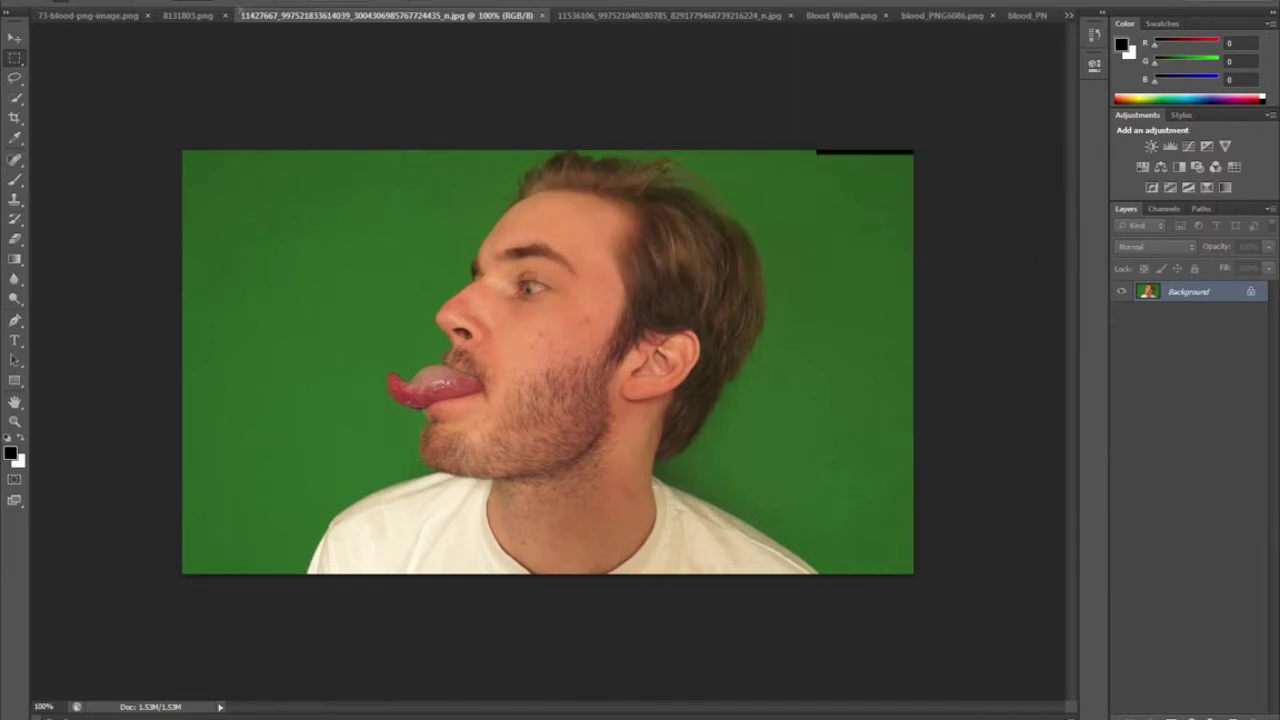
# Step: Switch to the browser and review the finished edit and the PewDiePie Photoshop Competition album's wide-eyed and tongue-out photos on Facebook
pyautogui.click(14, 37)
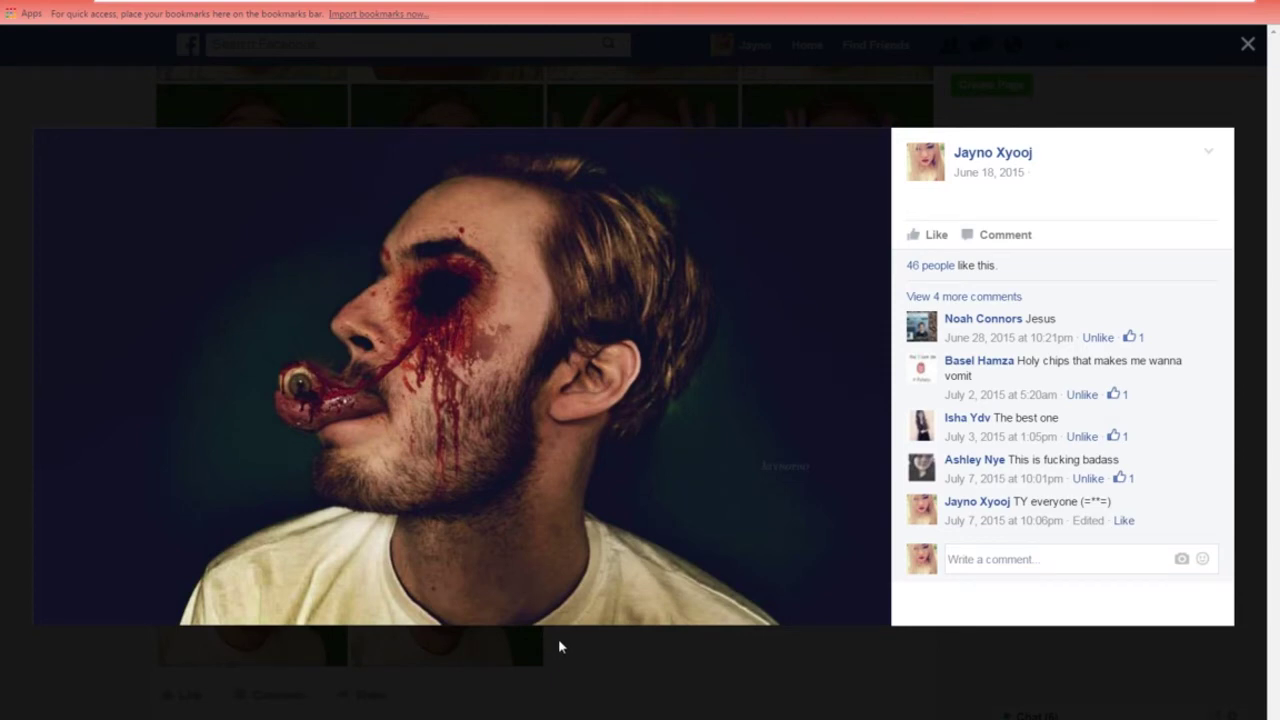
pyautogui.click(352, 709)
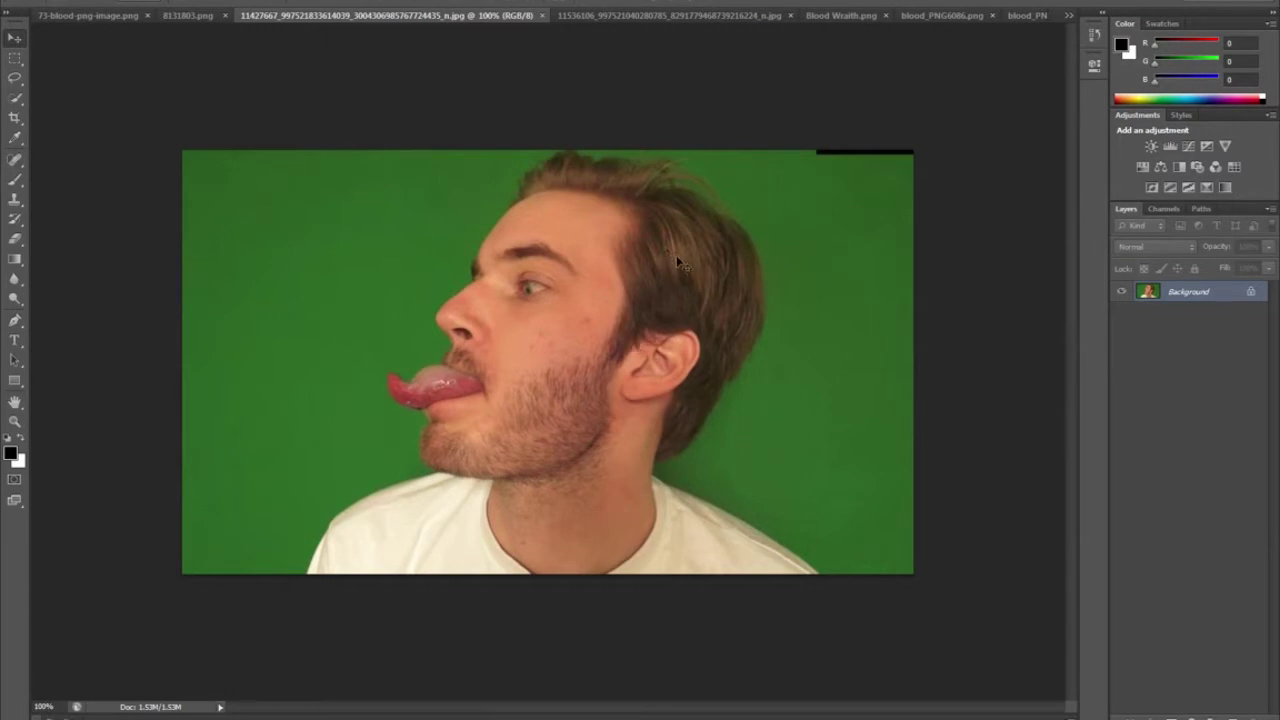
pyautogui.click(1070, 20)
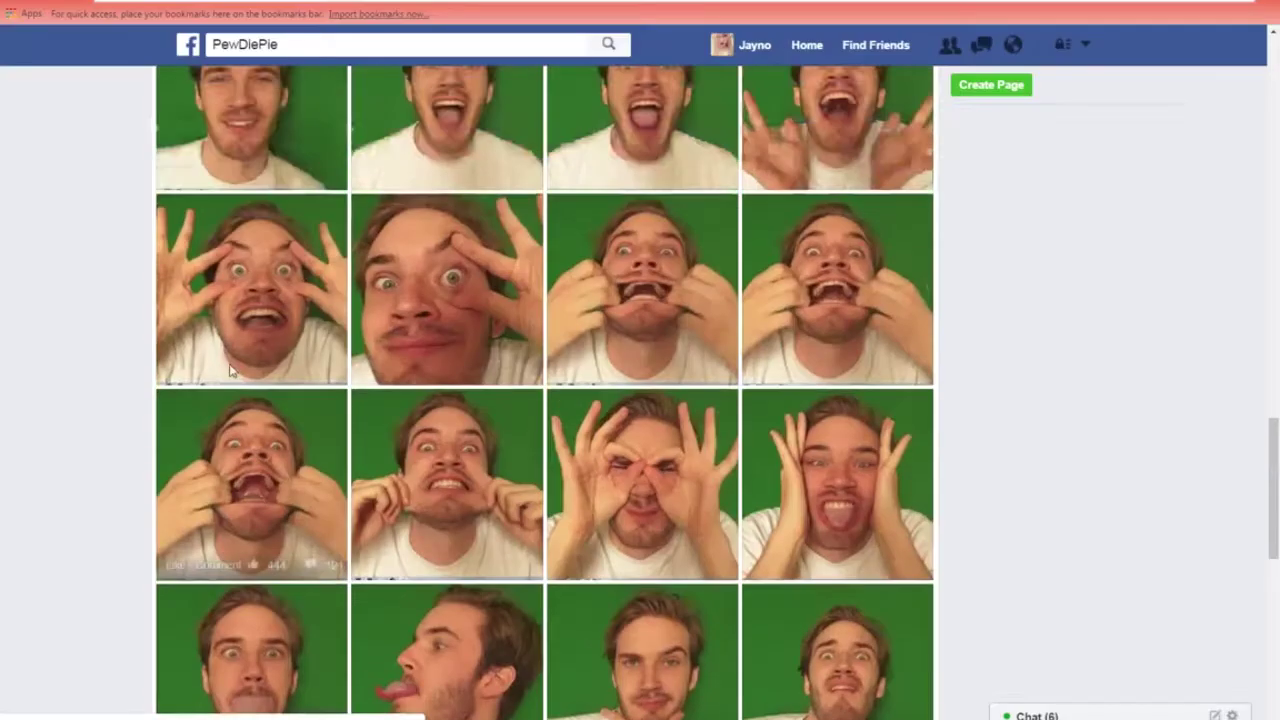
pyautogui.scroll(10, 226, 370)
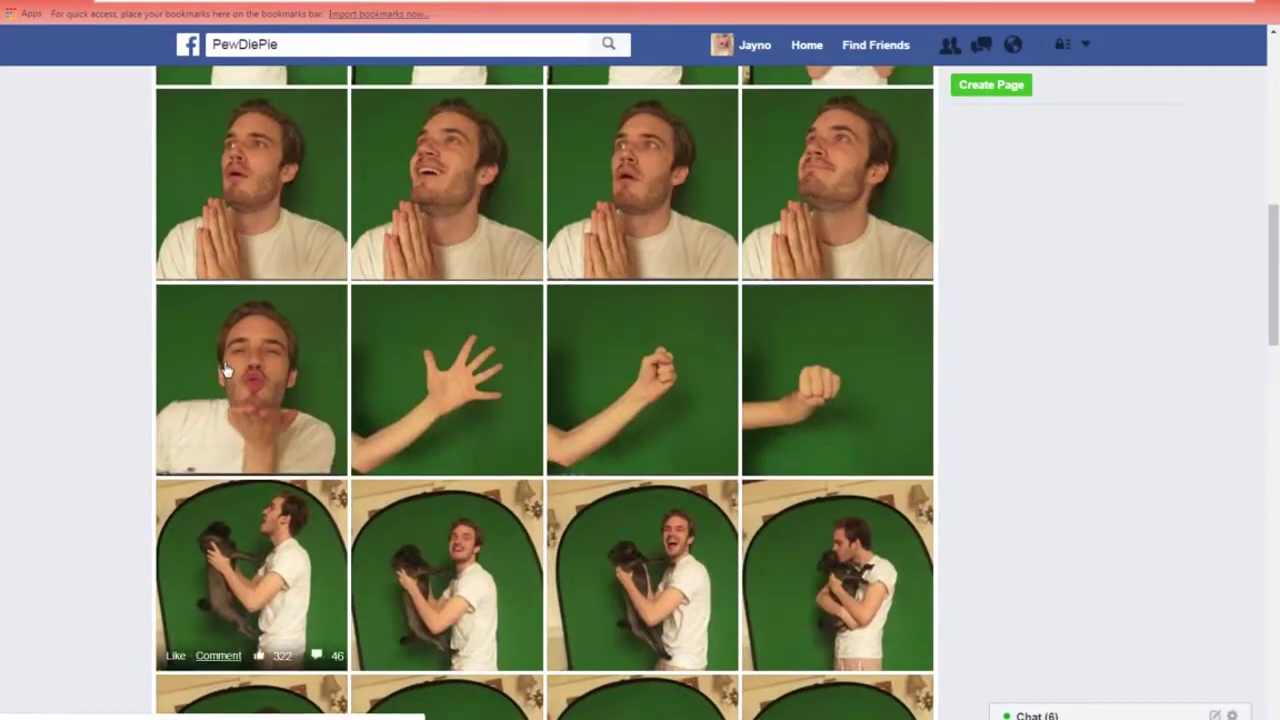
pyautogui.scroll(-10, 226, 370)
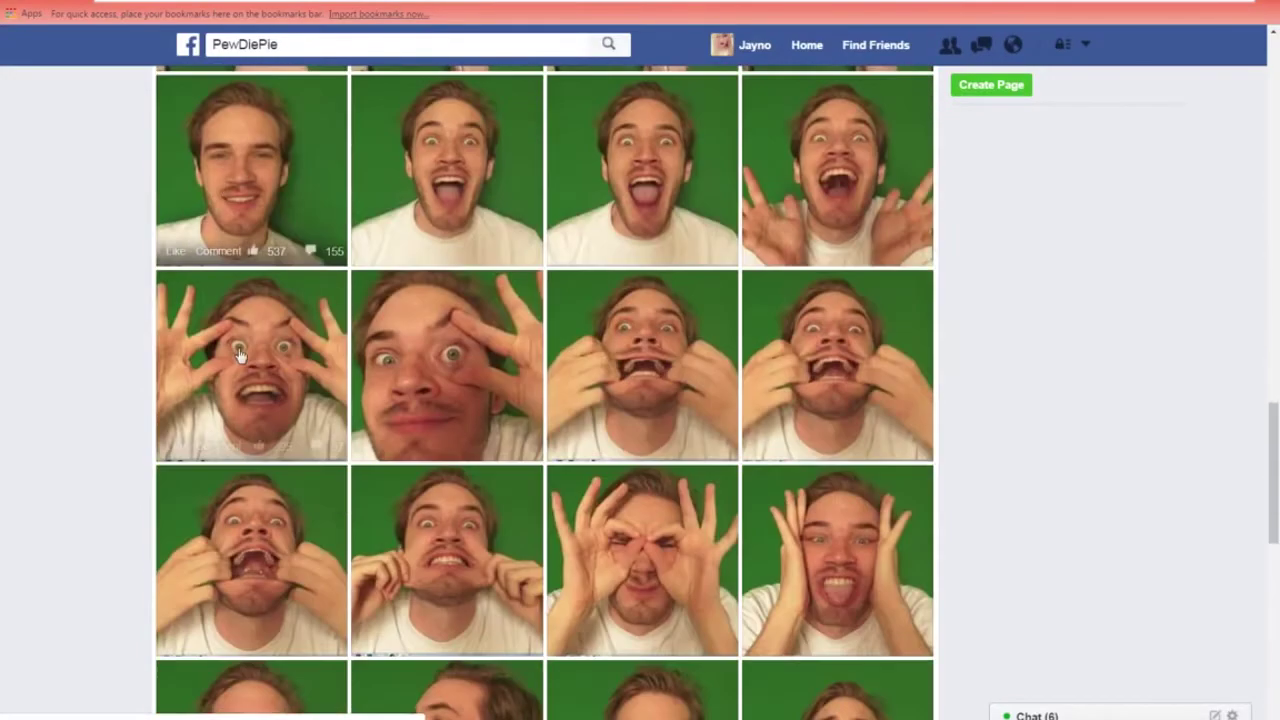
pyautogui.click(415, 374)
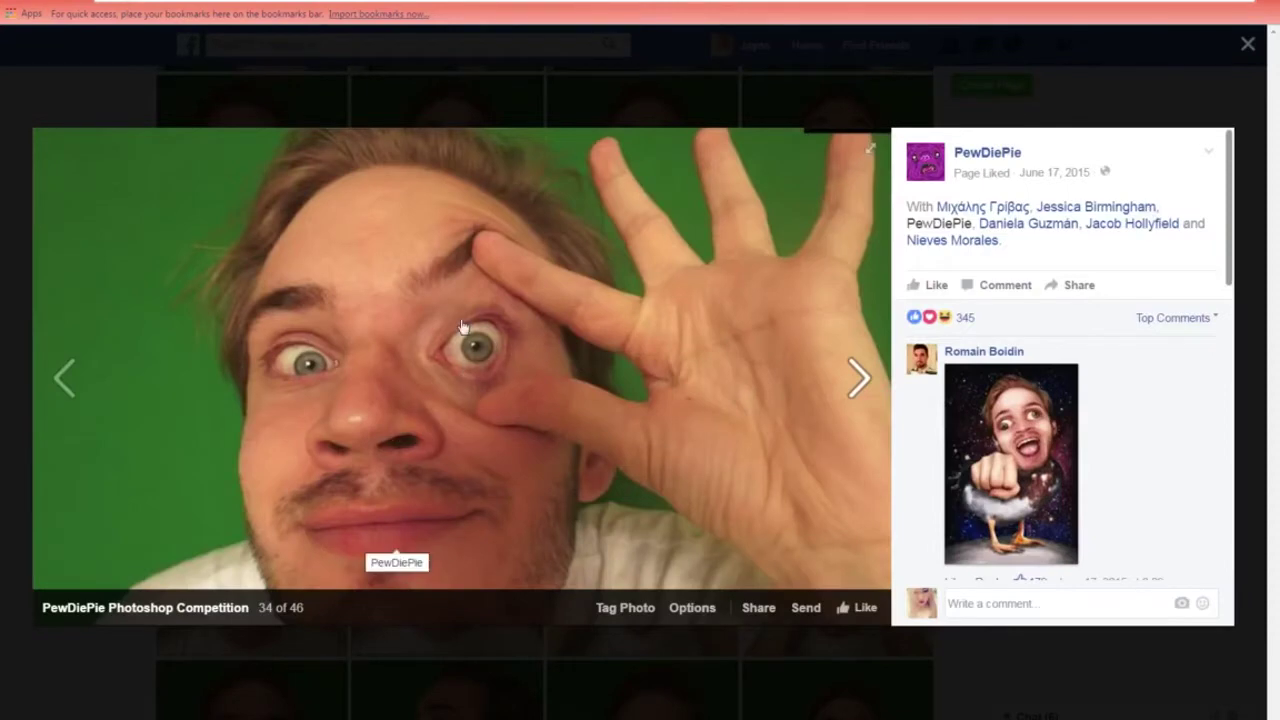
pyautogui.press('Escape')
pyautogui.scroll(-4, 146, 366)
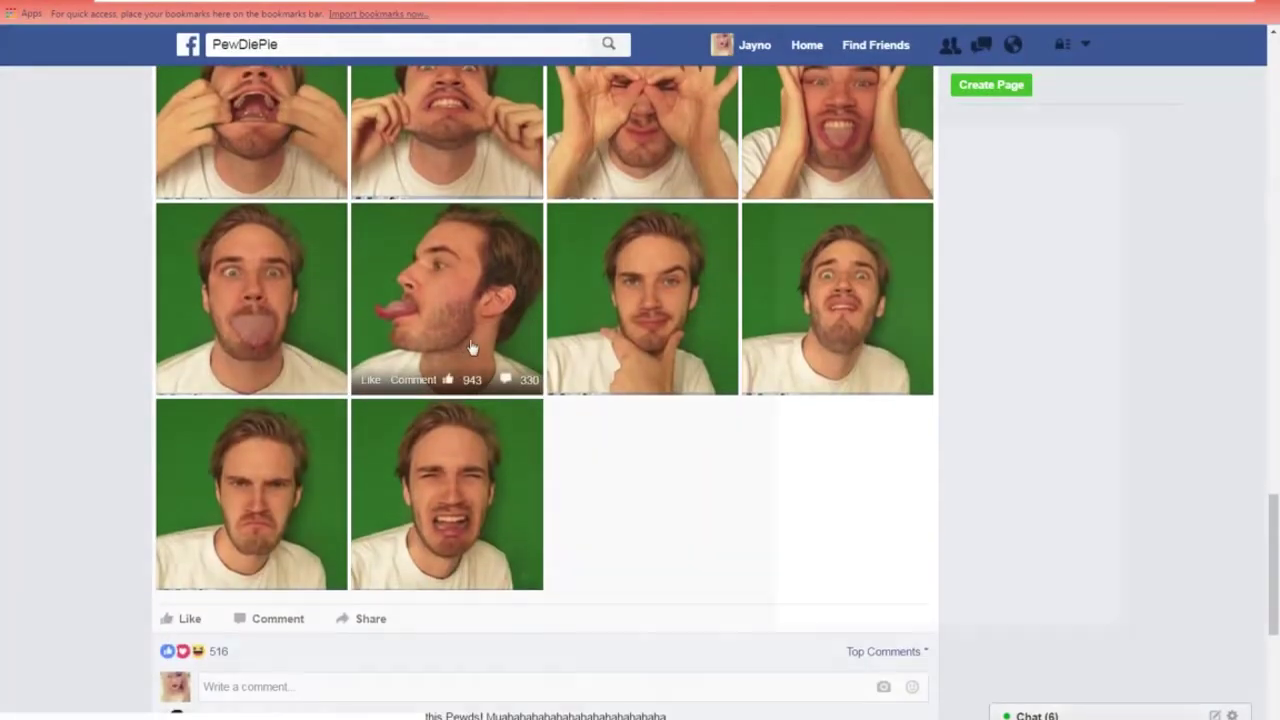
pyautogui.click(446, 350)
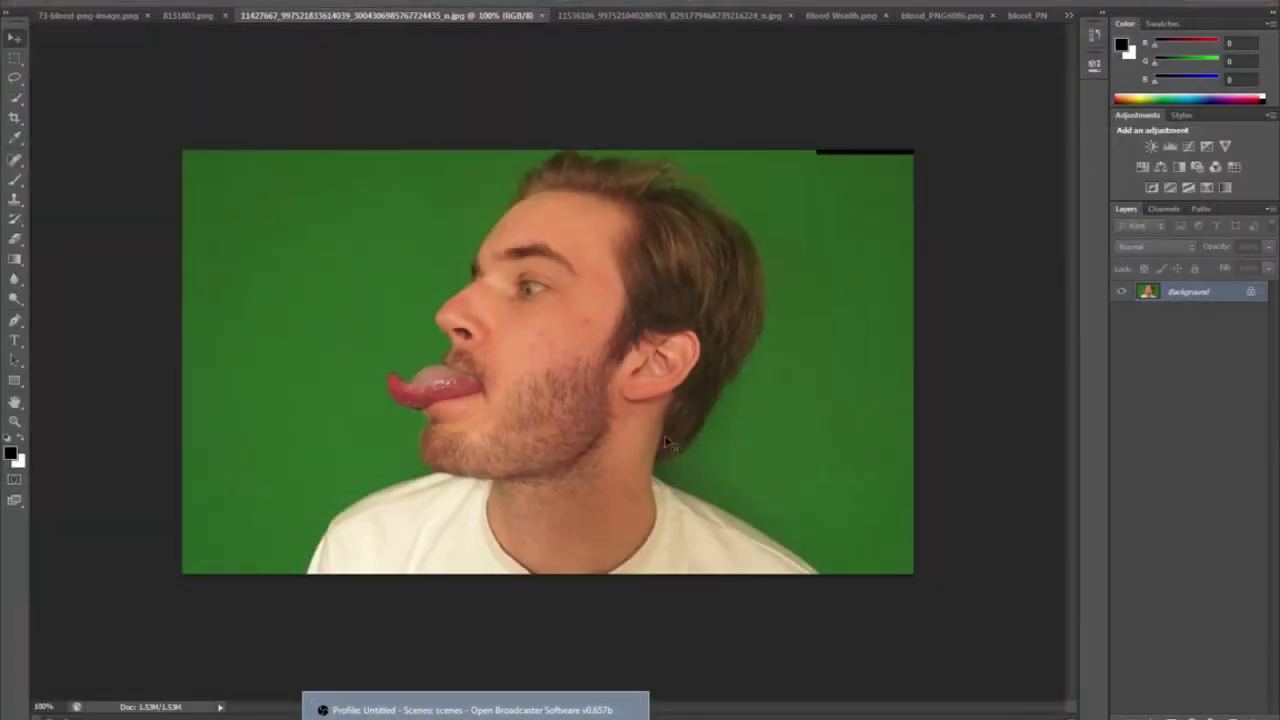
# Step: Look over the Google Images results for "blood png" and the open images 73-blood-png-image.png, 8131803.png and Blood Wraith.png in Photoshop
pyautogui.click(1068, 15)
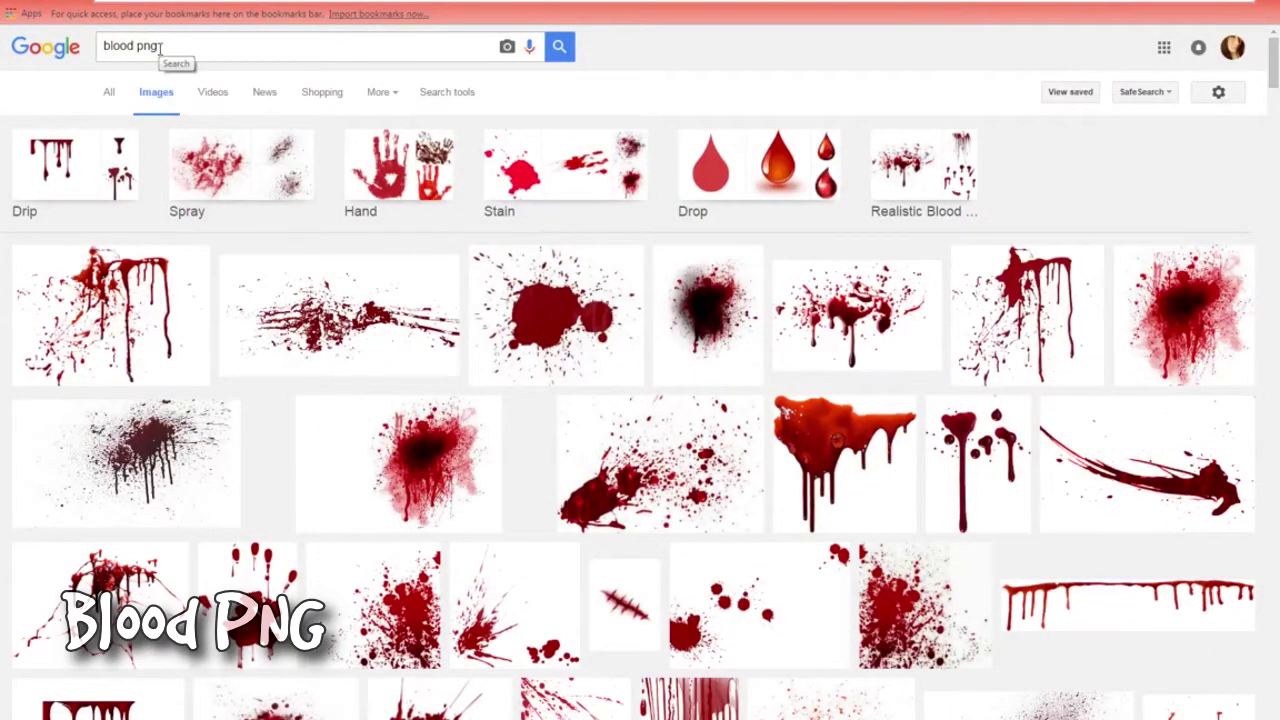
pyautogui.click(133, 311)
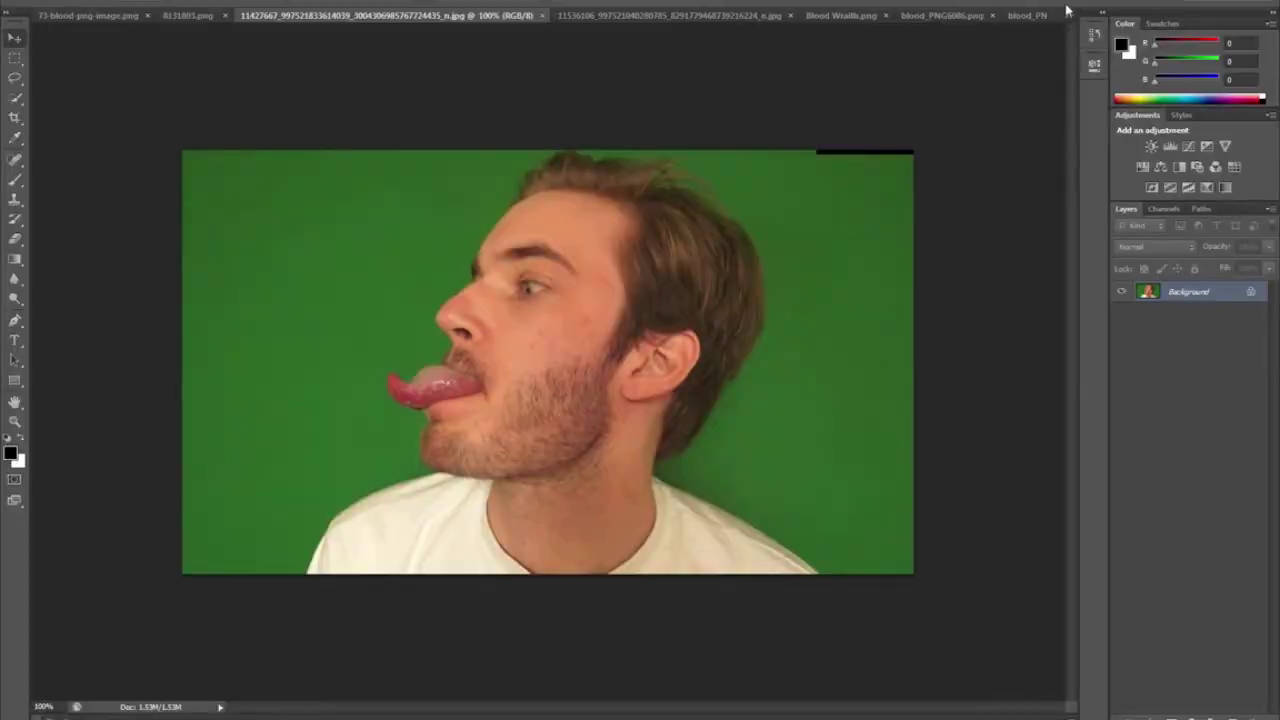
pyautogui.click(1066, 18)
pyautogui.click(940, 26)
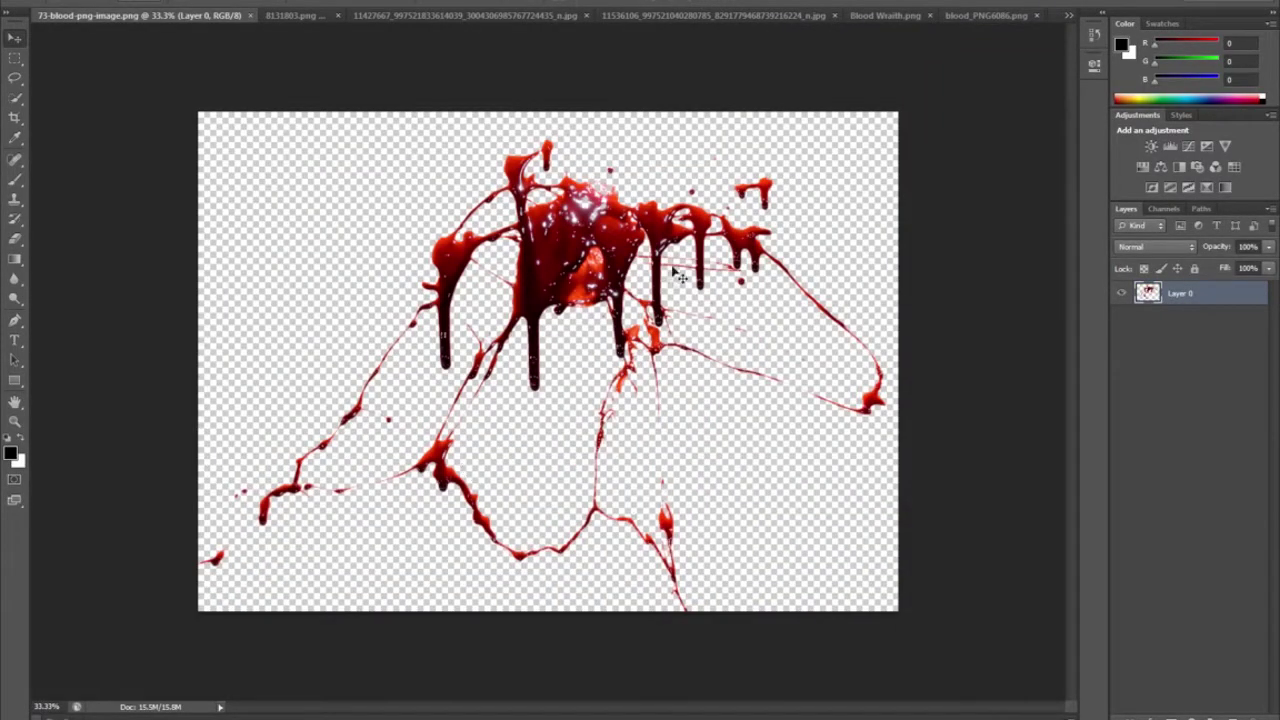
pyautogui.hotkey('ctrl', 'Tab')
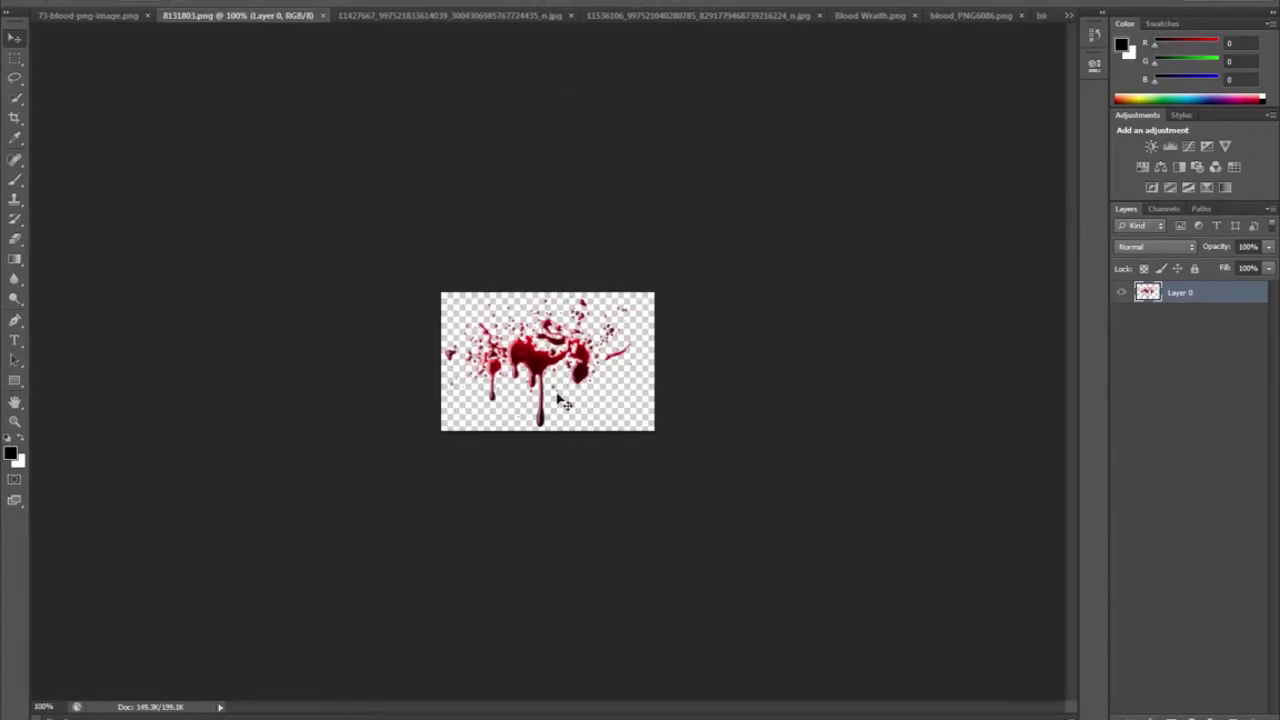
pyautogui.hotkey('ctrl', 'Tab')
pyautogui.hotkey('ctrl', 'Tab')
pyautogui.hotkey('ctrl', 'Tab')
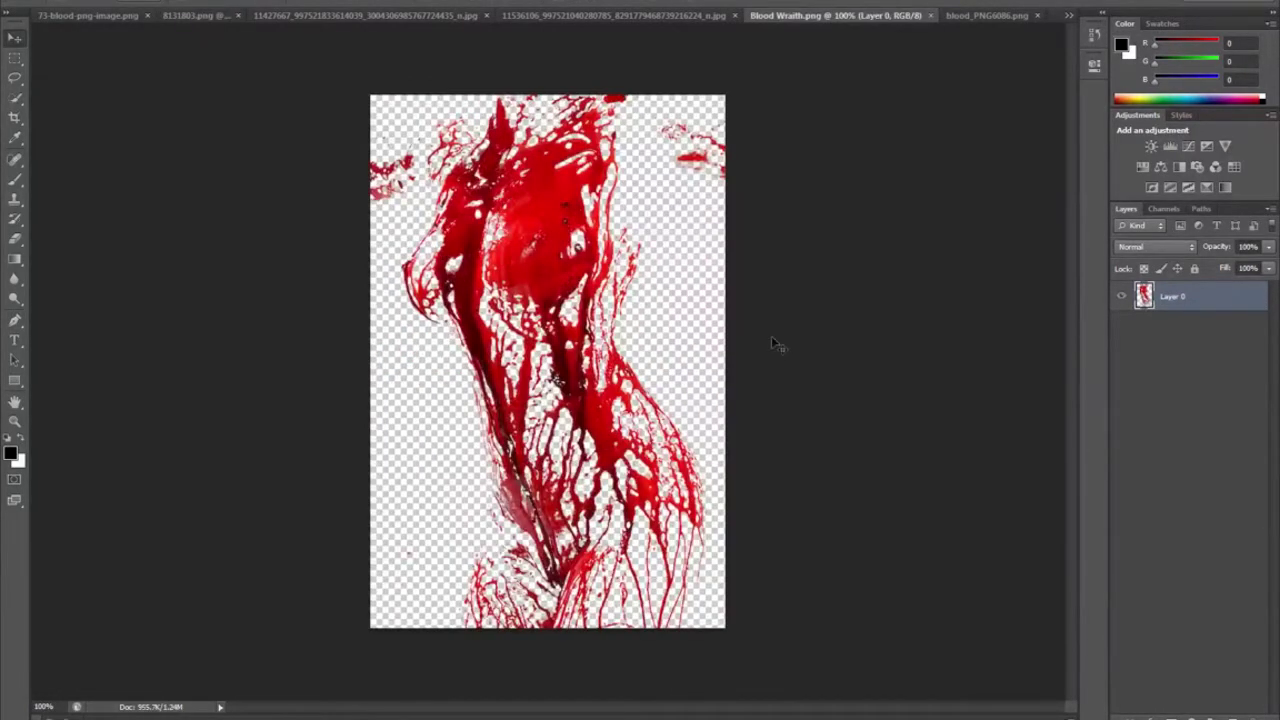
# Step: View the open blood images blood_PNG6086.png, blood_PNG6107.png, blood_PNG6119.png, blood_PNG6127.png and the blood_stain image one after another
pyautogui.click(1069, 15)
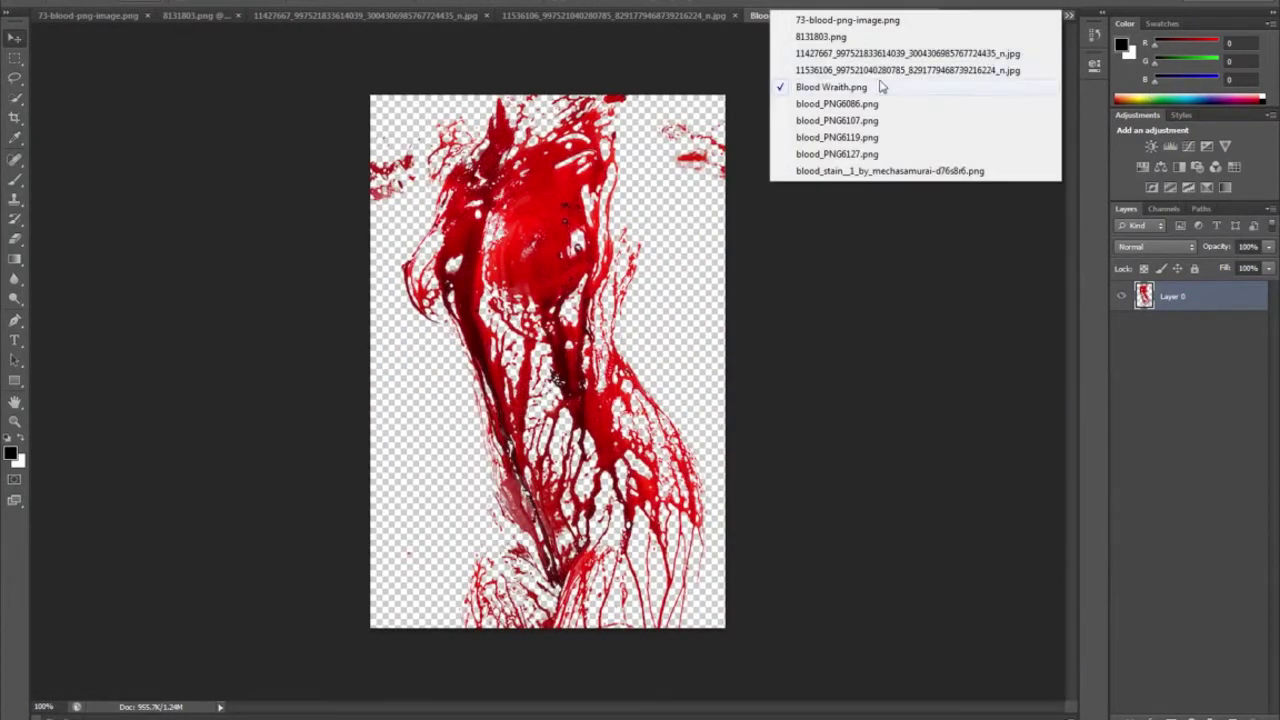
pyautogui.click(862, 105)
pyautogui.click(1069, 16)
pyautogui.click(940, 118)
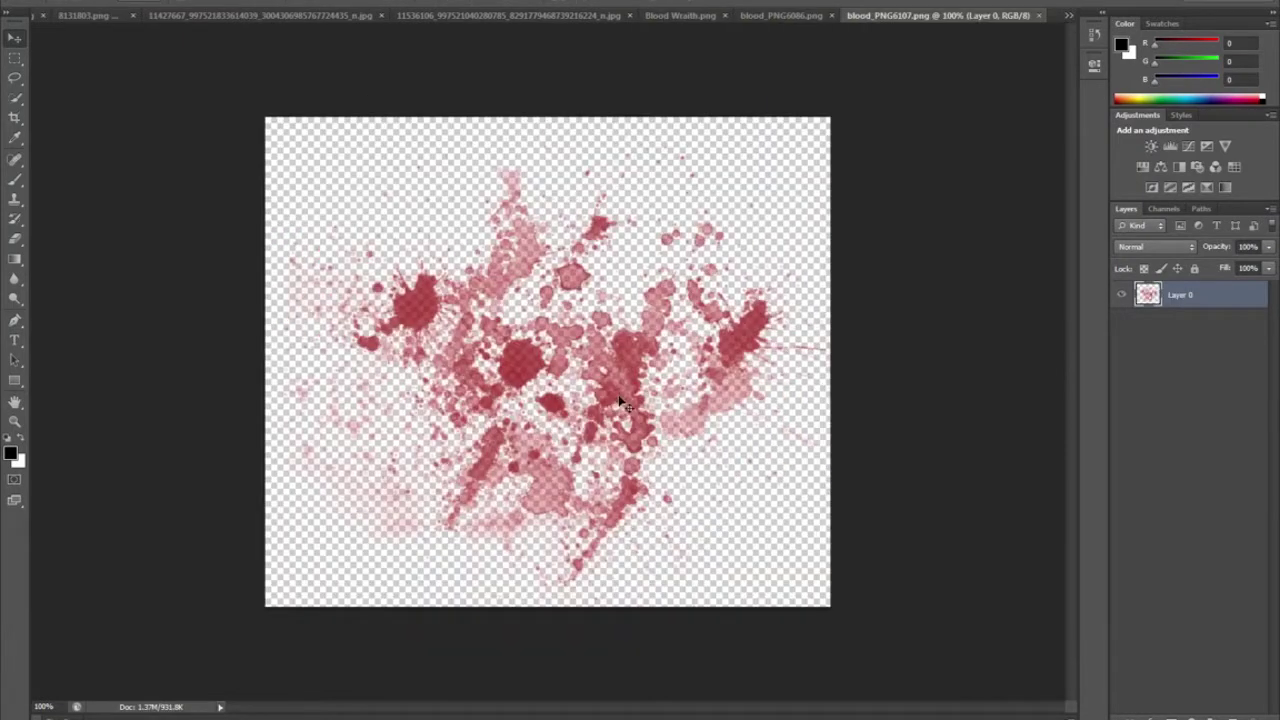
pyautogui.click(1069, 16)
pyautogui.click(940, 131)
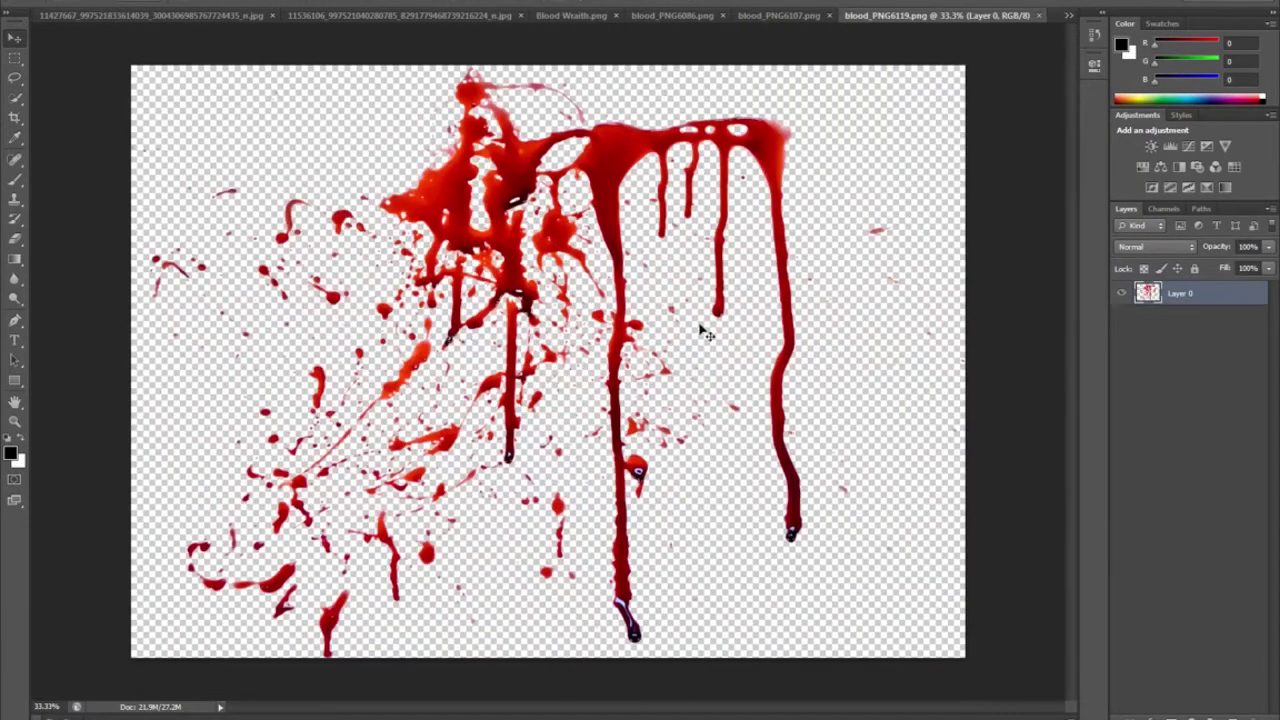
pyautogui.click(1069, 16)
pyautogui.click(940, 144)
pyautogui.click(1069, 16)
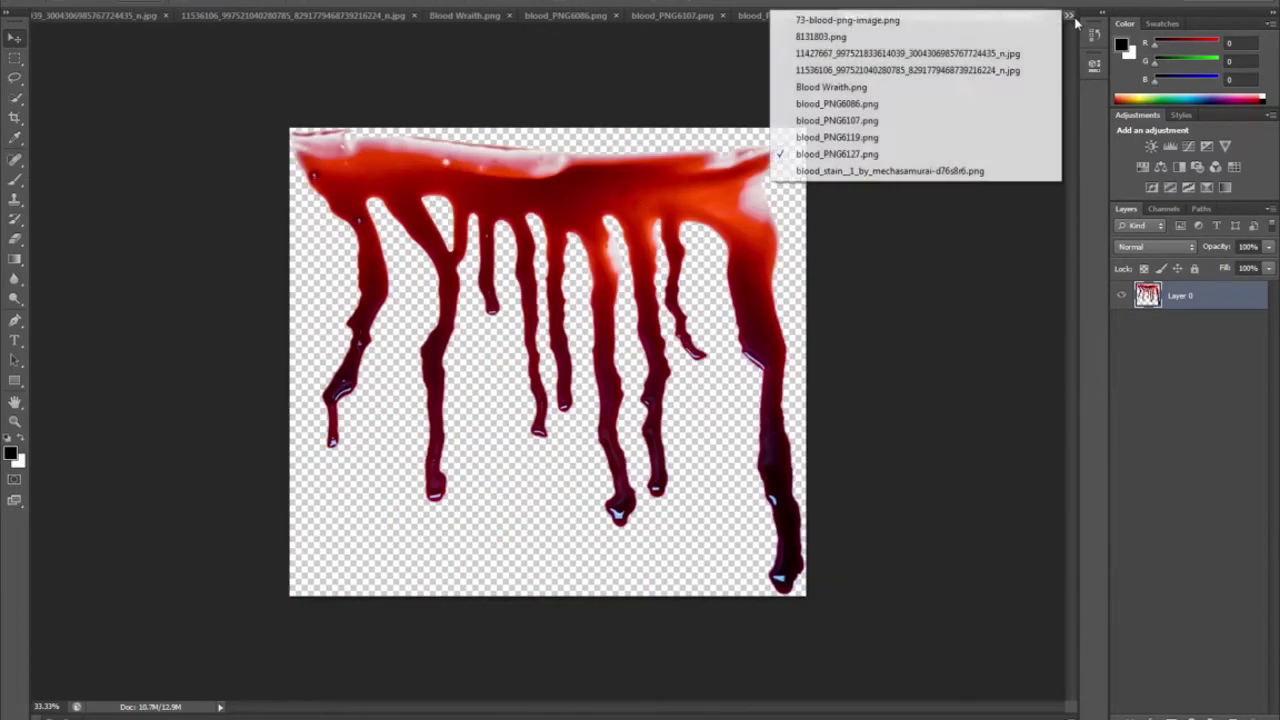
pyautogui.click(895, 171)
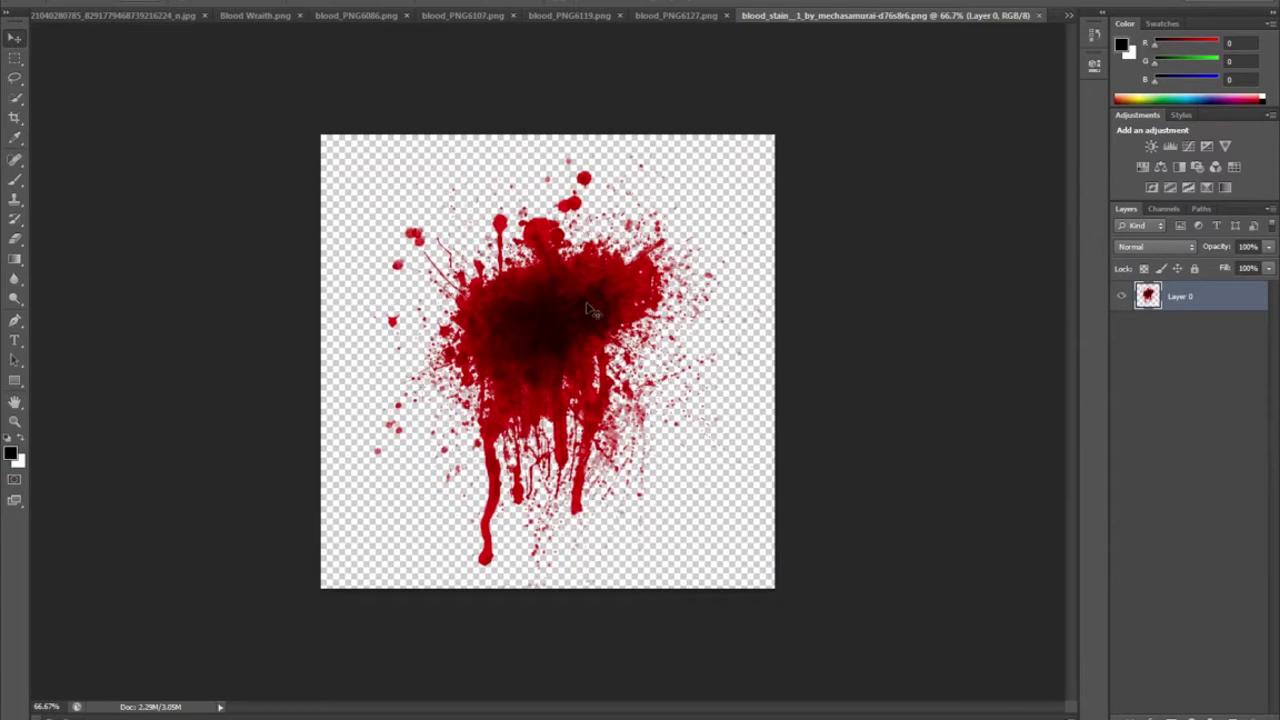
# Step: Return to the tongue-out profile photo and duplicate its Background layer as "Background copy" in the same document
pyautogui.hotkey('ctrl', 'Tab')
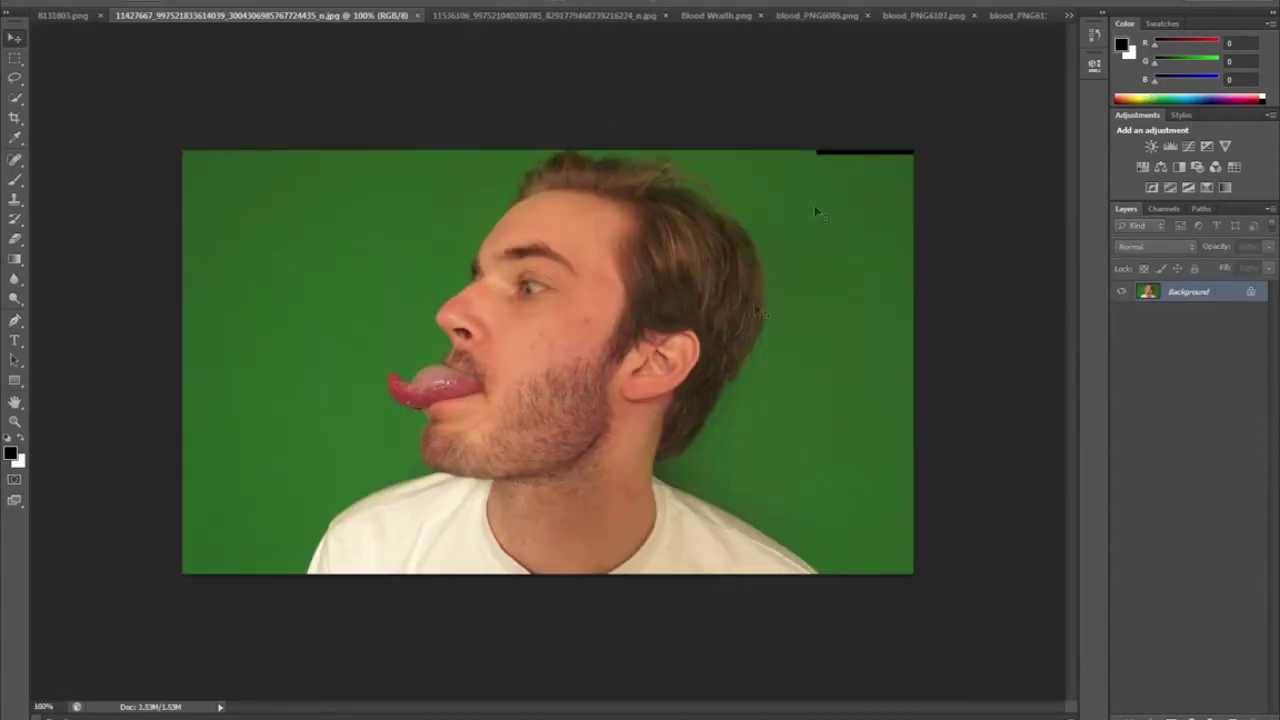
pyautogui.rightClick(1182, 293)
pyautogui.click(1167, 323)
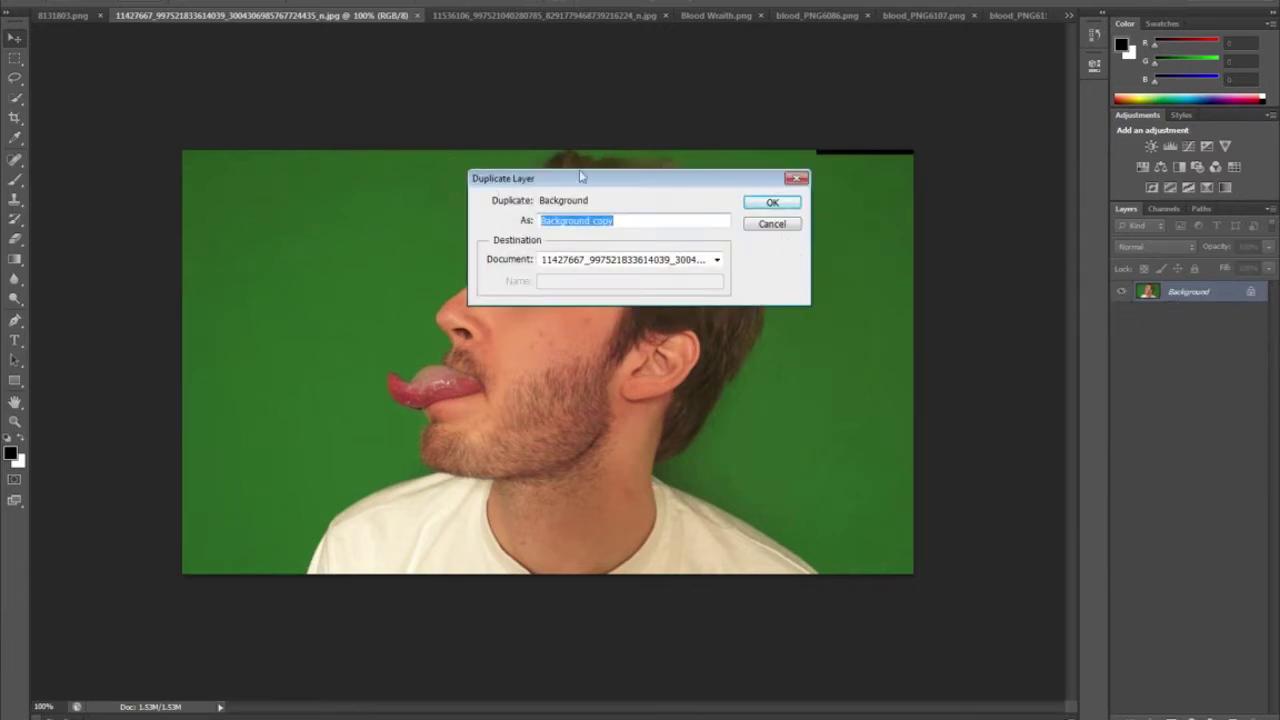
pyautogui.click(758, 203)
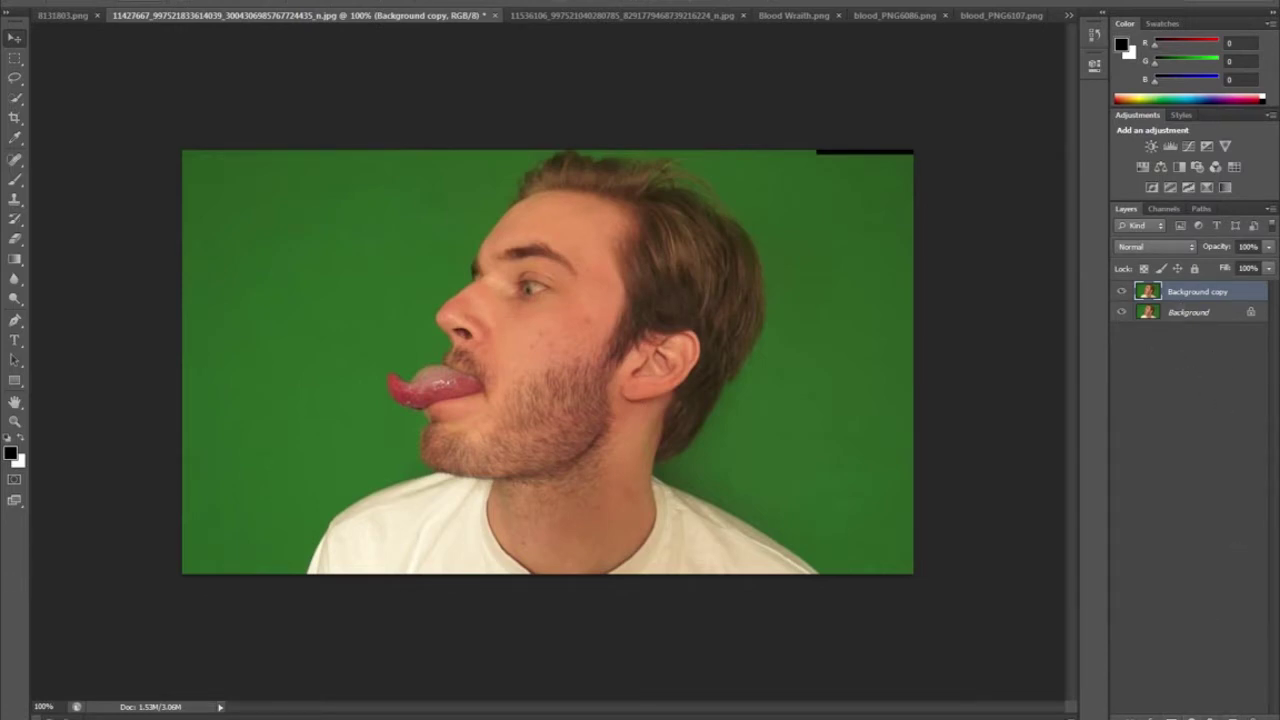
# Step: Select the held-open eye in the wide-eyed photo by tracing its outline with the Polygonal Lasso Tool
pyautogui.hotkey('ctrl', 'j')
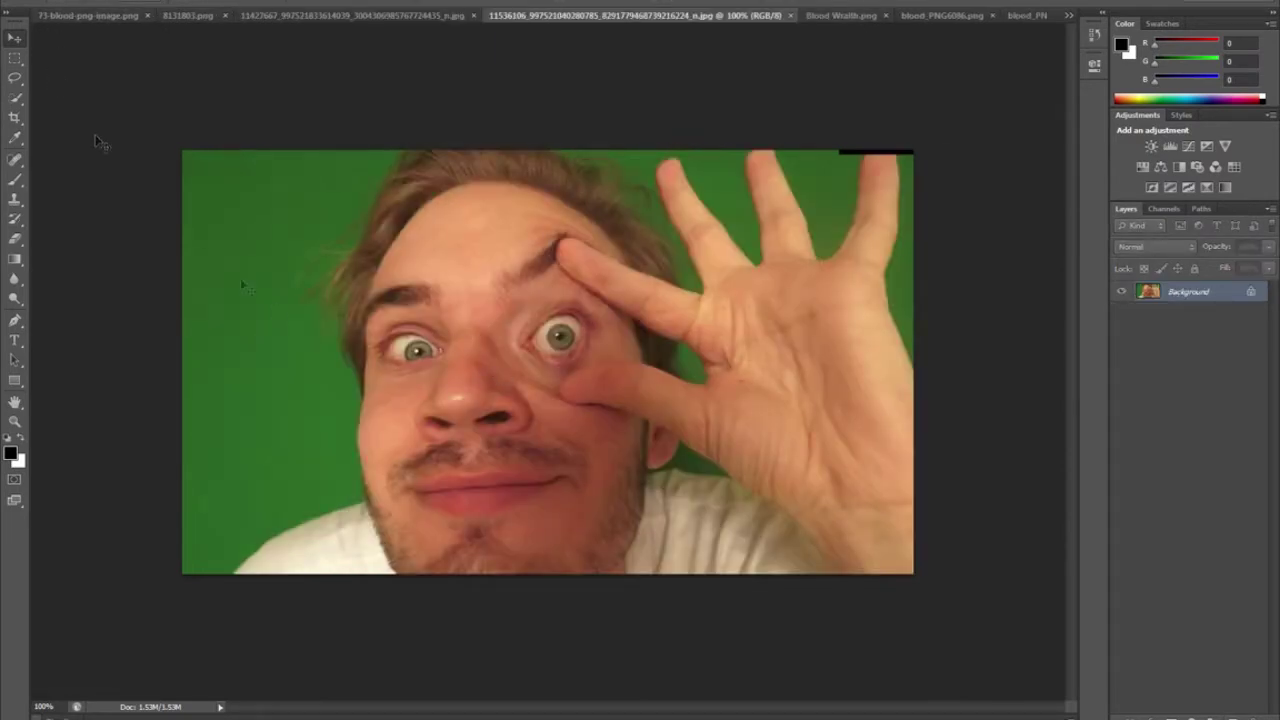
pyautogui.rightClick(15, 79)
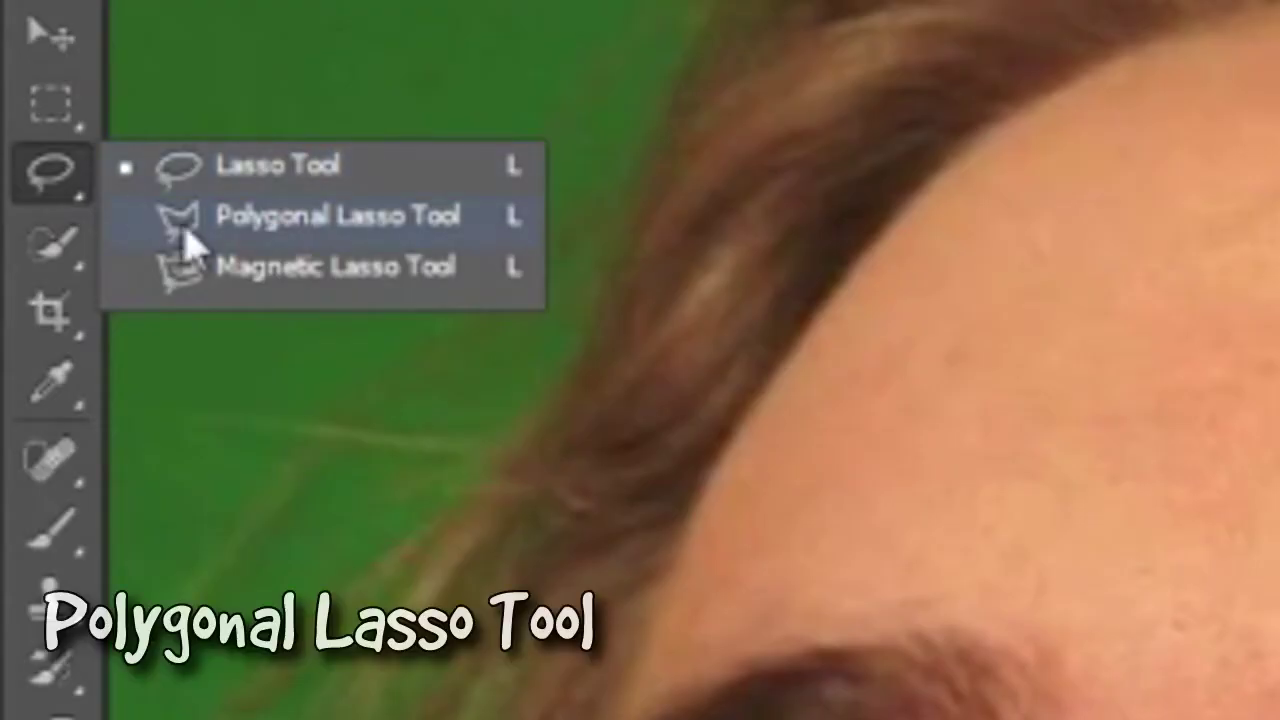
pyautogui.click(54, 94)
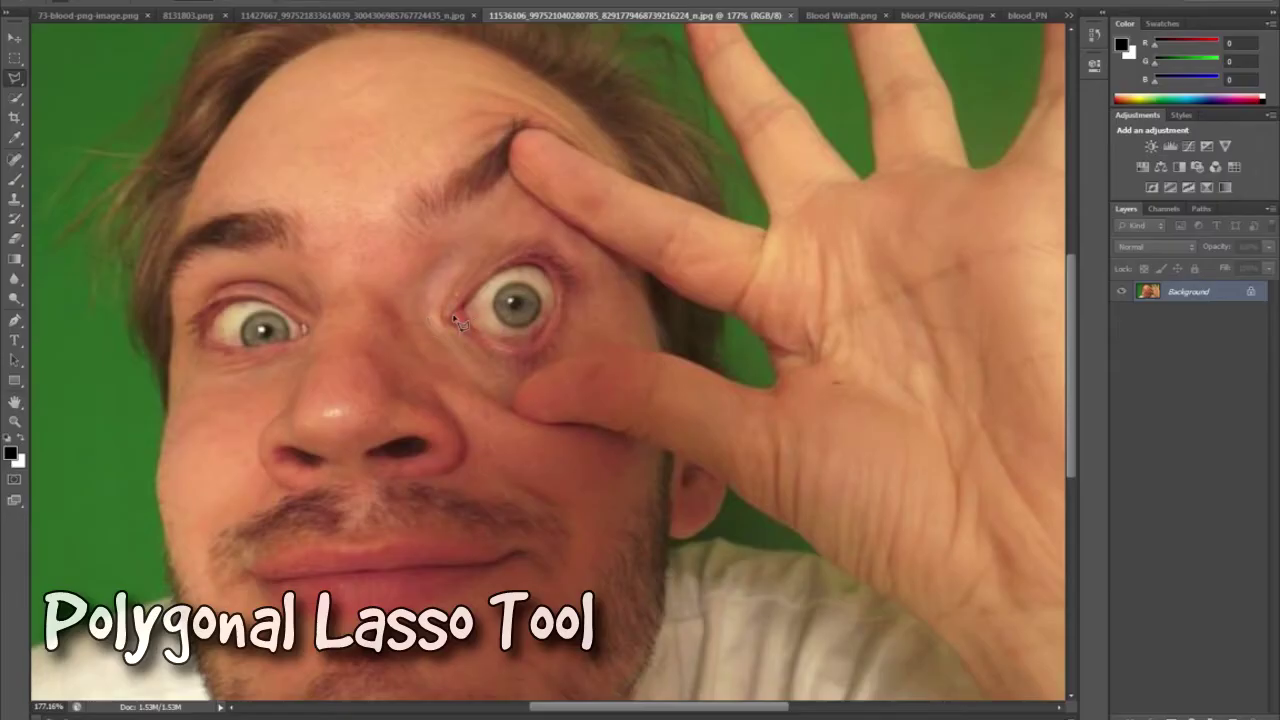
pyautogui.click(449, 318)
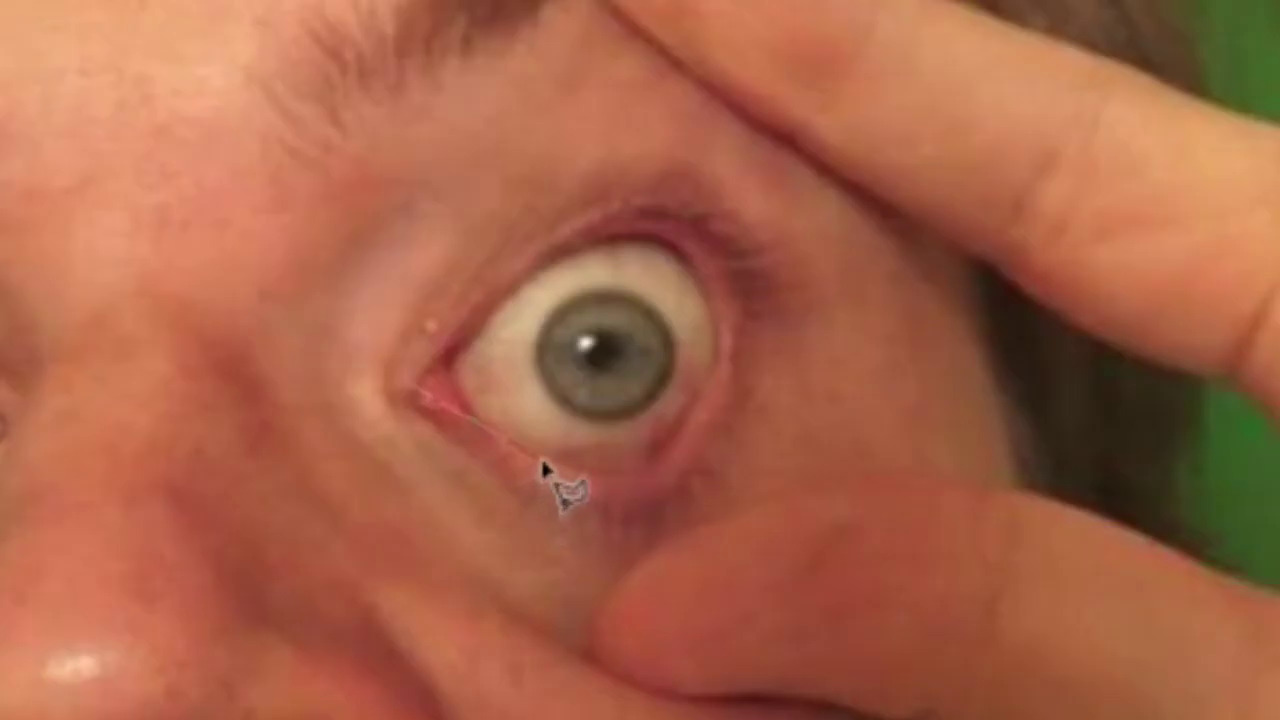
pyautogui.click(545, 464)
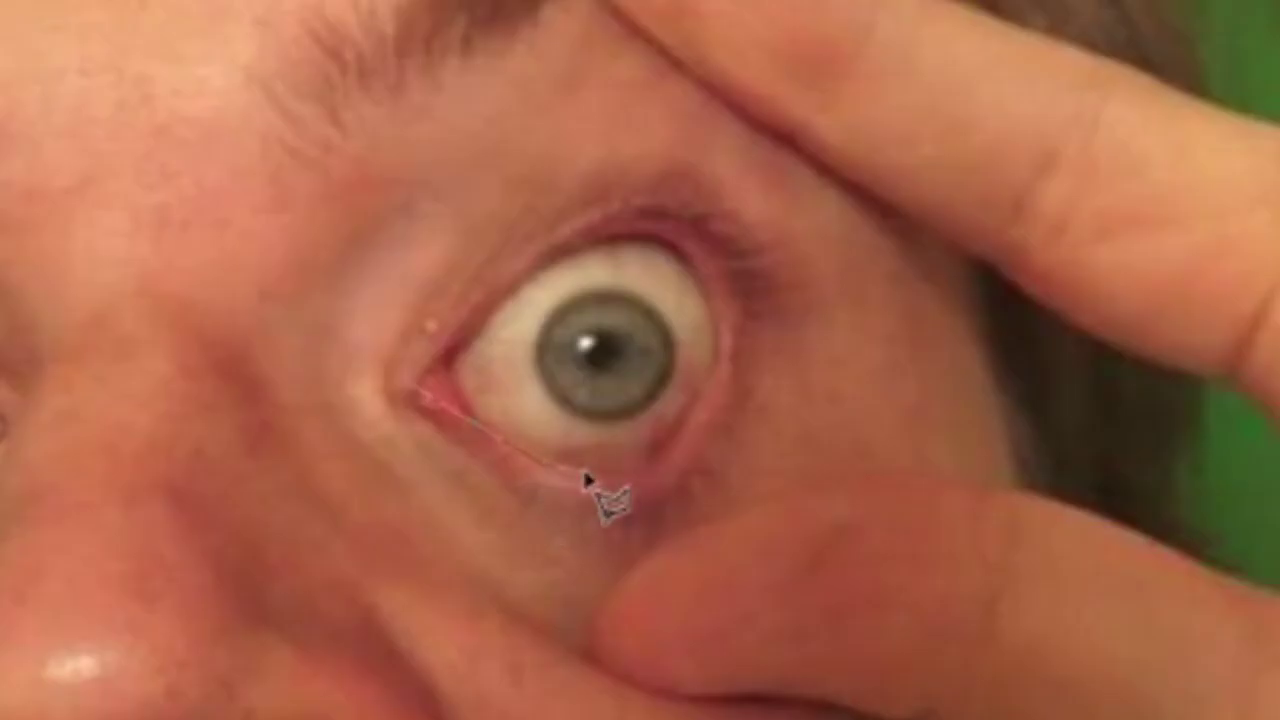
pyautogui.click(659, 464)
pyautogui.click(720, 352)
pyautogui.click(687, 241)
pyautogui.click(632, 229)
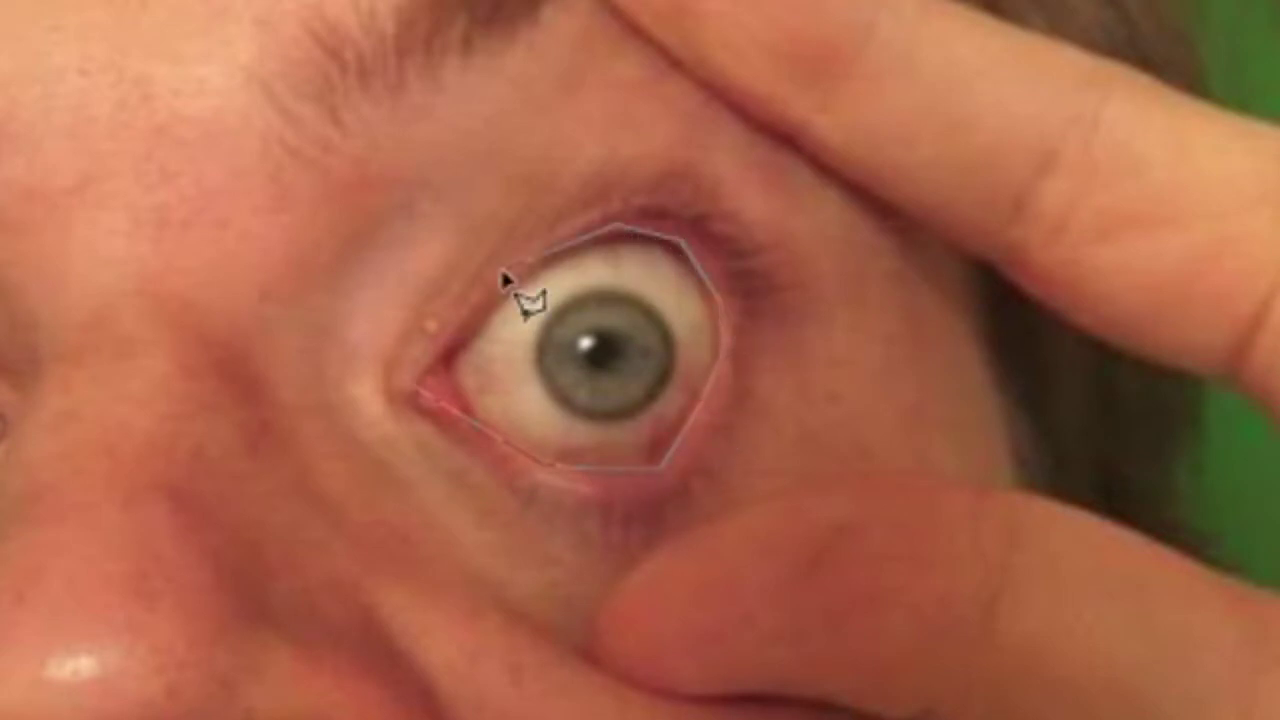
pyautogui.click(501, 267)
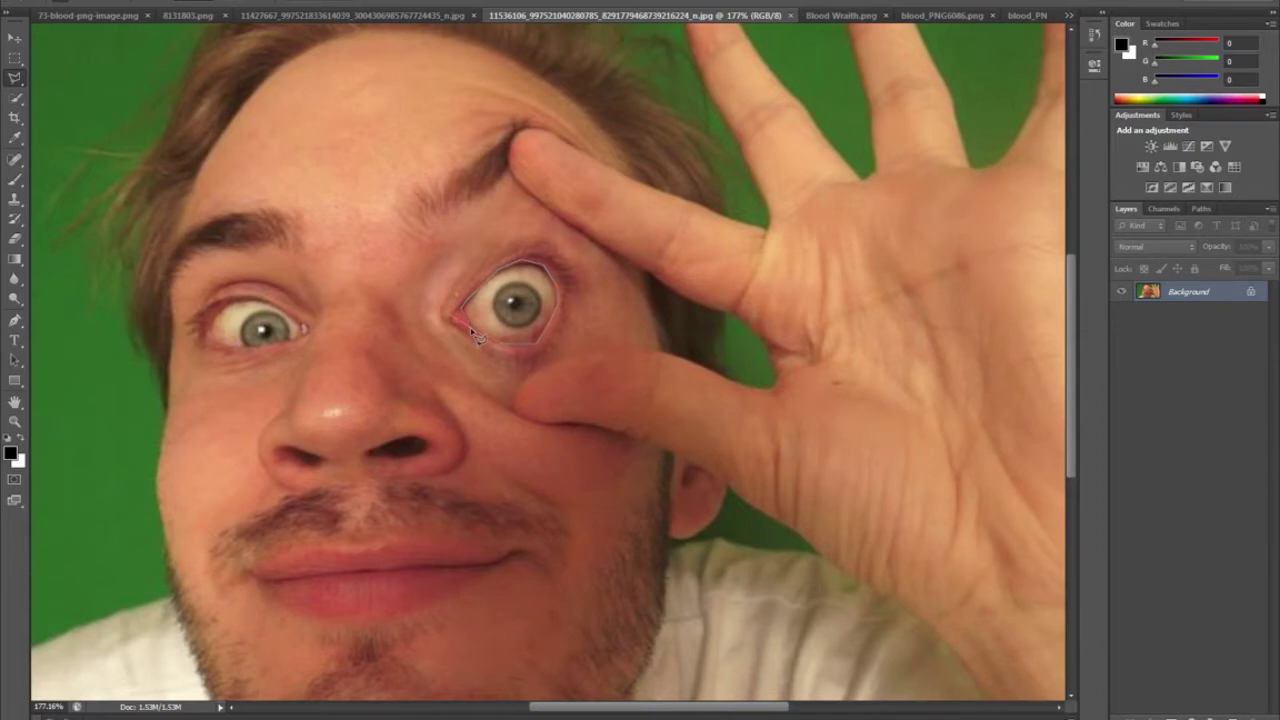
pyautogui.click(478, 337)
# Step: Copy the selected eye into the tongue-out profile photo as a new layer and place it on the curled tongue tip
pyautogui.click(320, 15)
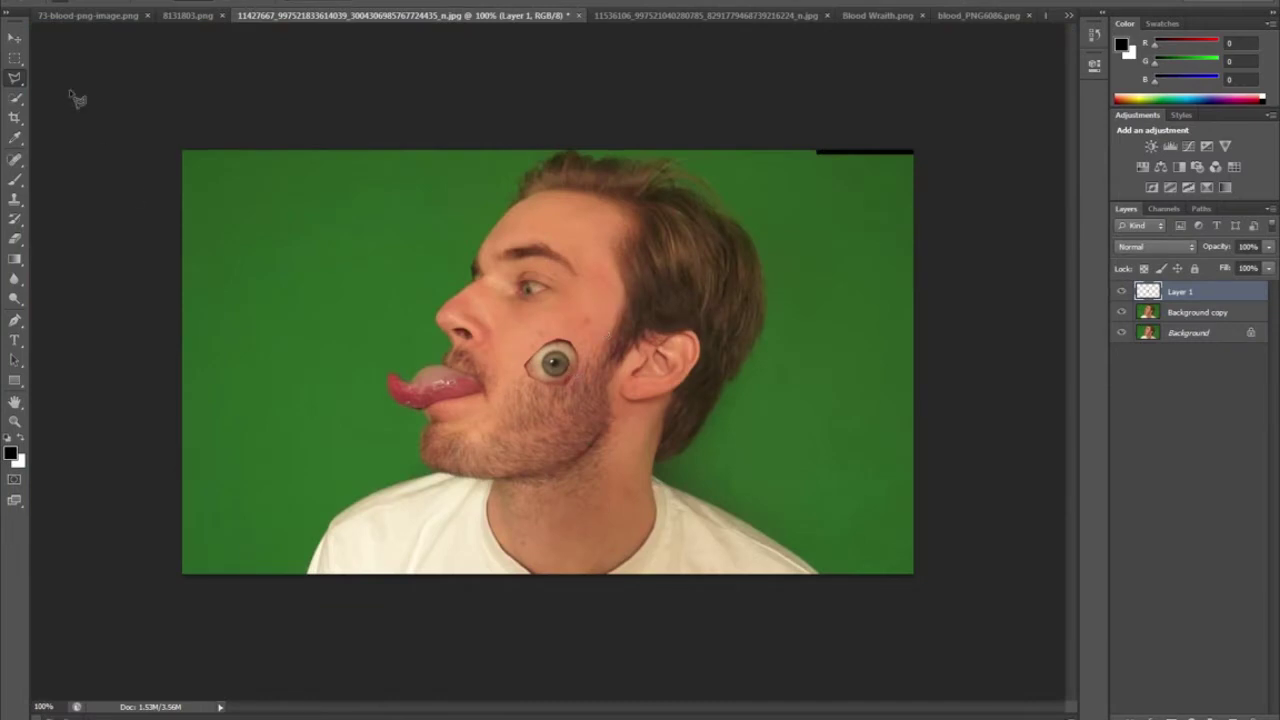
pyautogui.click(15, 37)
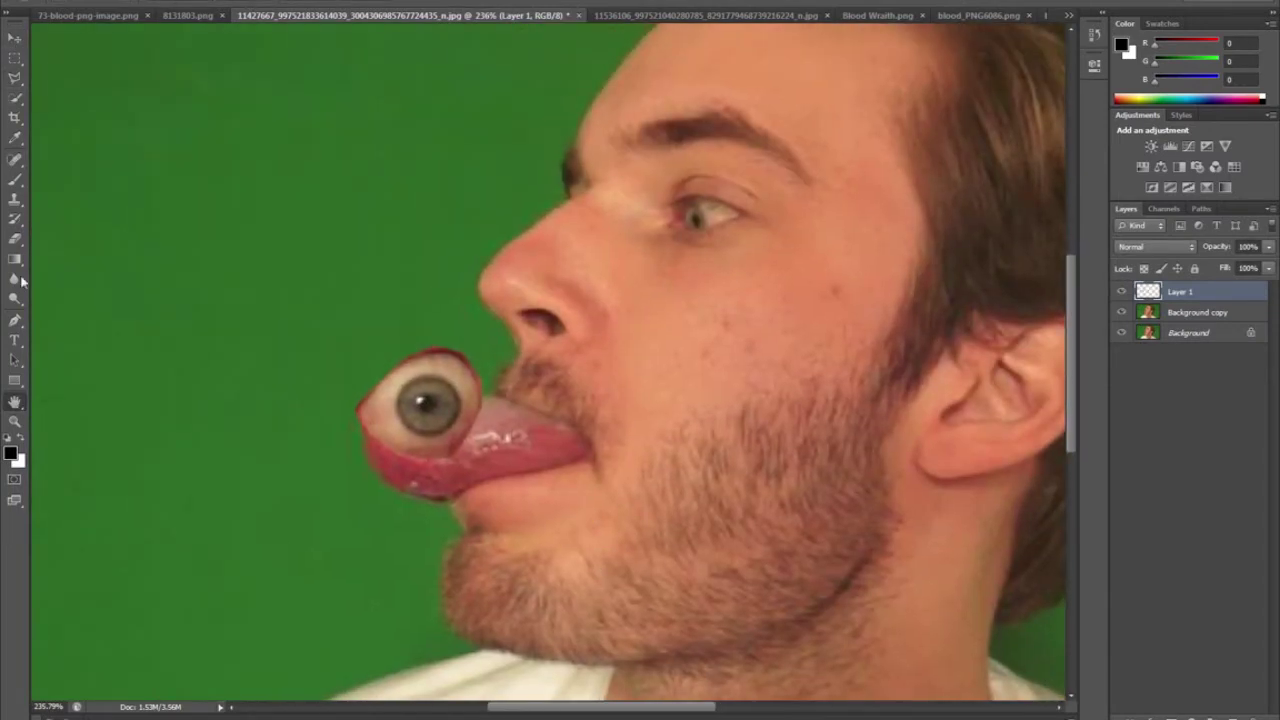
pyautogui.moveTo(420, 382)
pyautogui.mouseDown()
pyautogui.moveTo(442, 319)
pyautogui.moveTo(431, 377)
pyautogui.mouseUp()
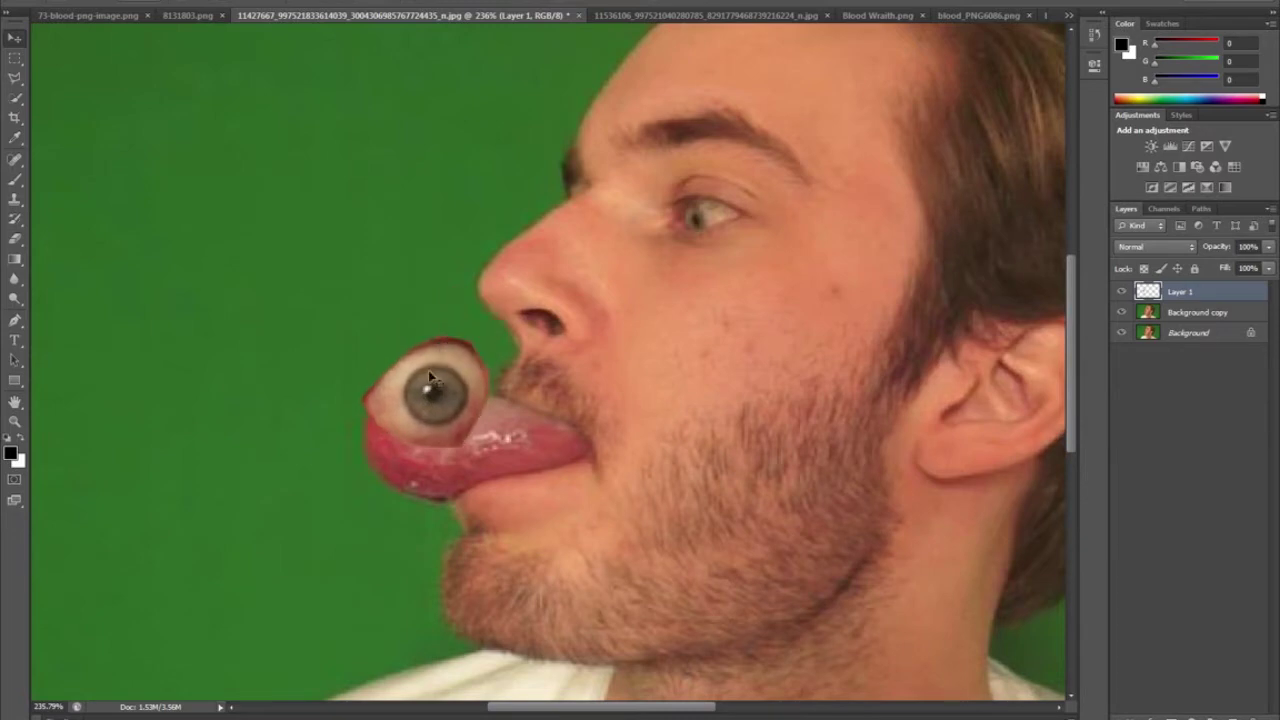
# Step: Scale down the eyeball layer and move it off the tongue onto the green background above
pyautogui.hotkey('ctrl', 't')
pyautogui.moveTo(491, 444); pyautogui.dragTo(449, 418)
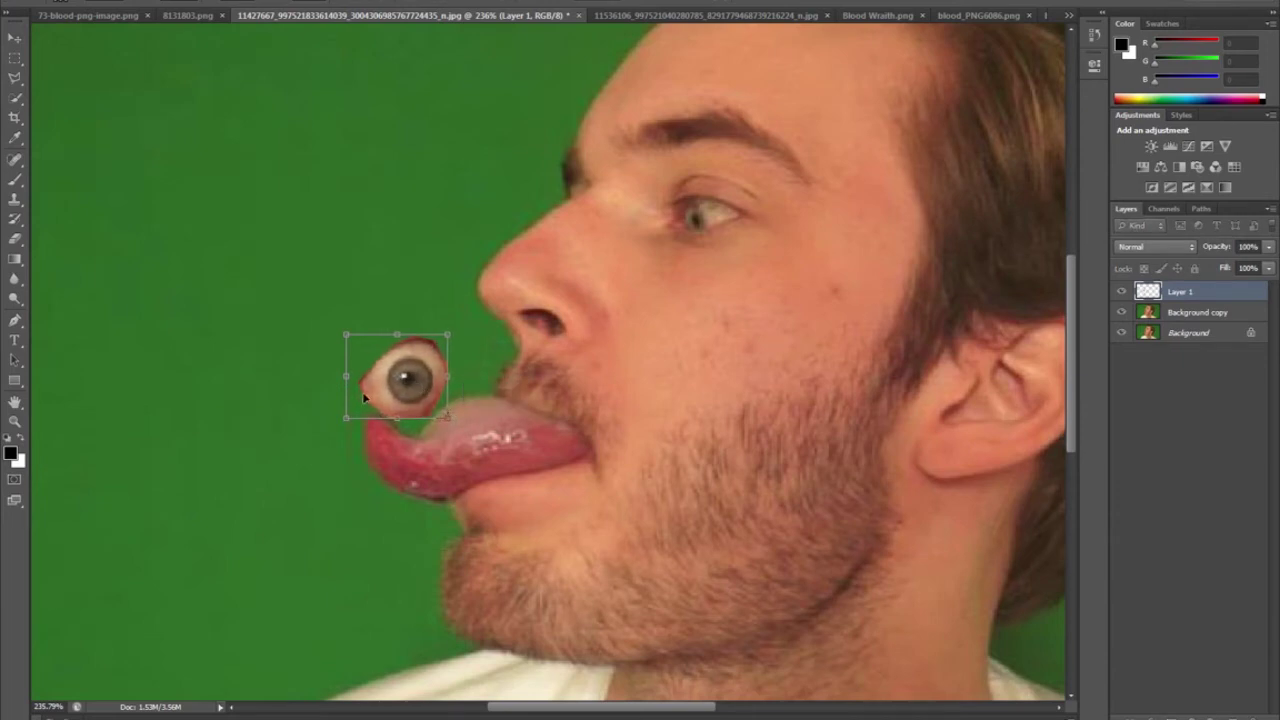
pyautogui.moveTo(389, 370); pyautogui.dragTo(377, 233)
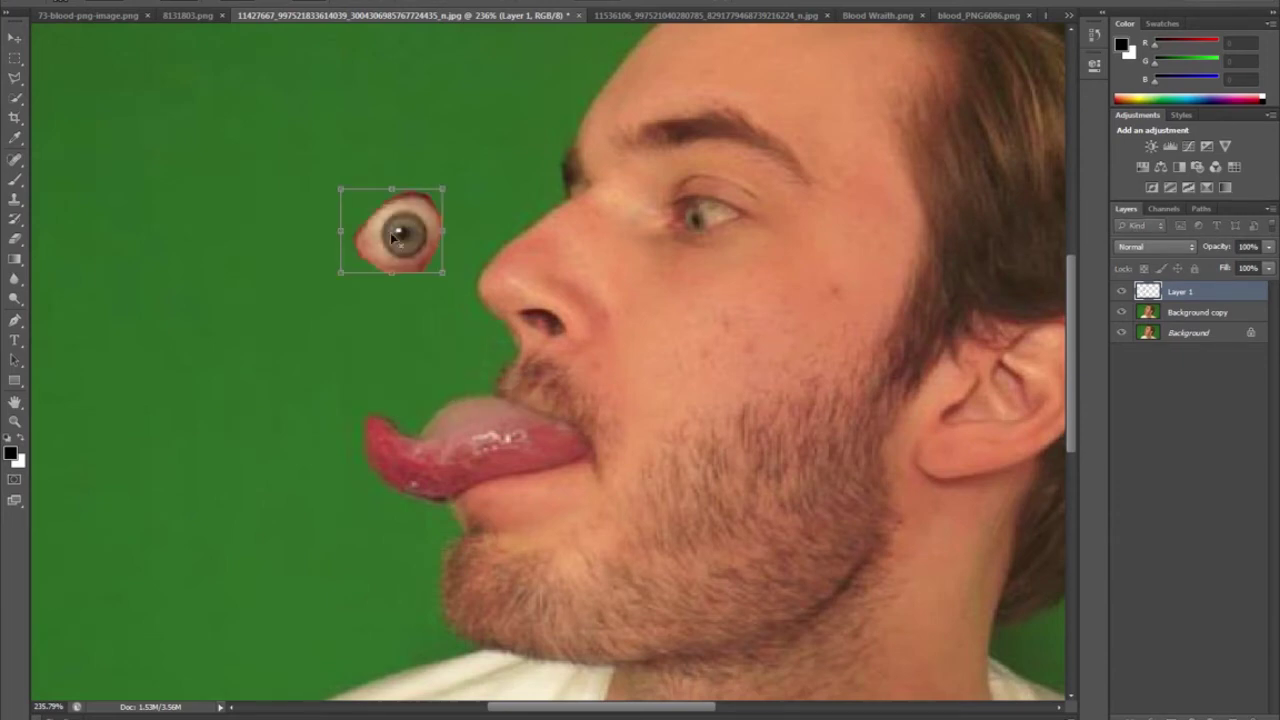
pyautogui.press('Return')
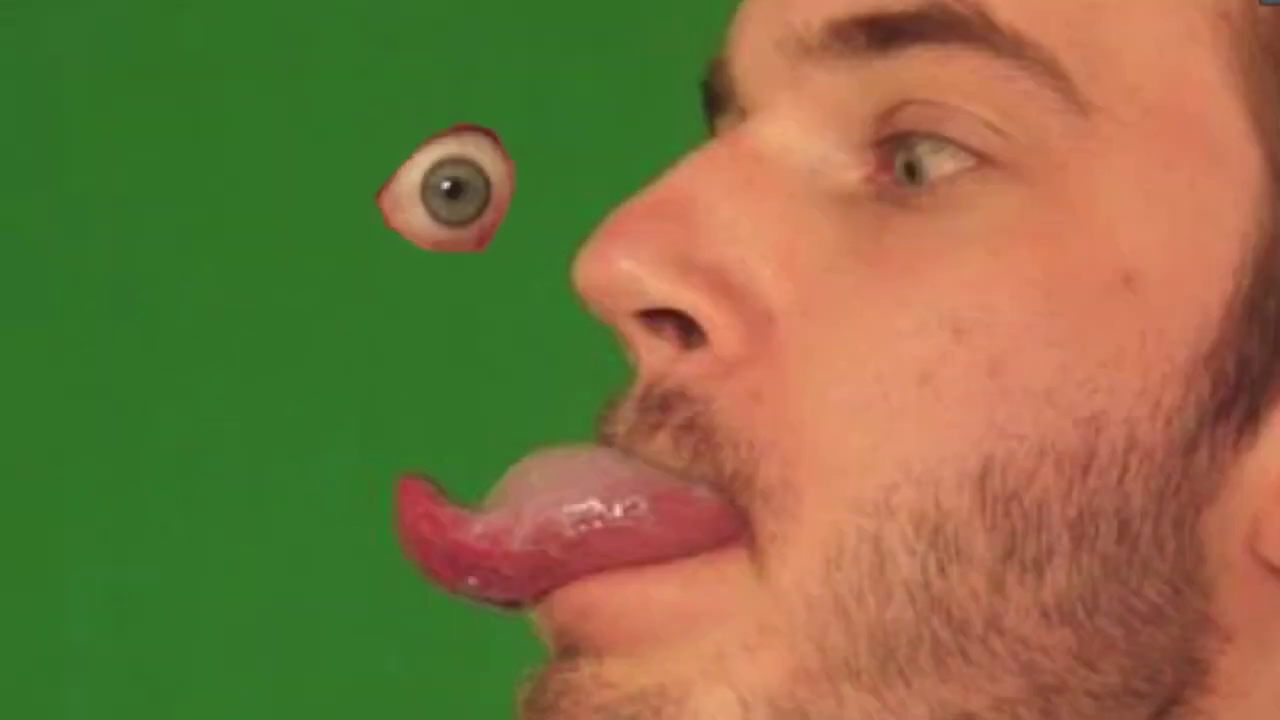
# Step: Place a copy of the curled tongue tip on its own layer, shifted outward to lengthen the tongue
pyautogui.moveTo(445, 441); pyautogui.dragTo(398, 418)
pyautogui.hotkey('ctrl', 't')
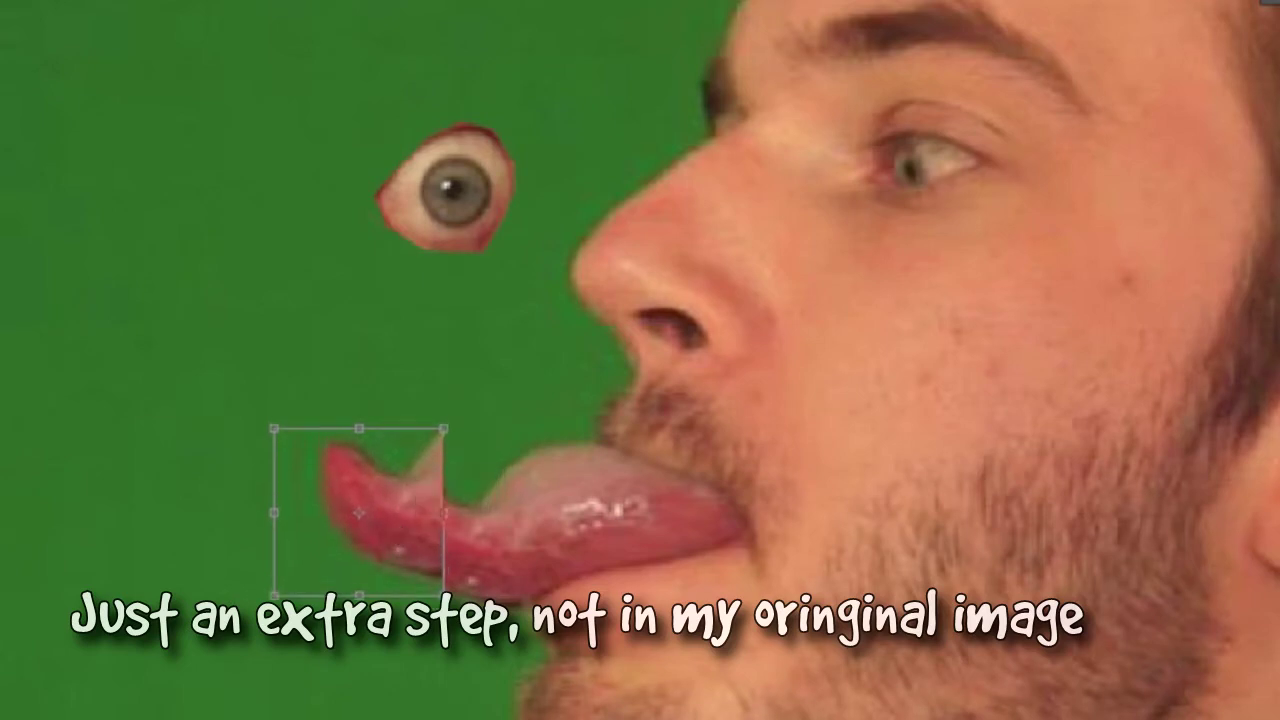
pyautogui.moveTo(442, 594); pyautogui.dragTo(440, 598)
pyautogui.moveTo(445, 429); pyautogui.dragTo(440, 449)
pyautogui.hotkey('ctrl', 'z')
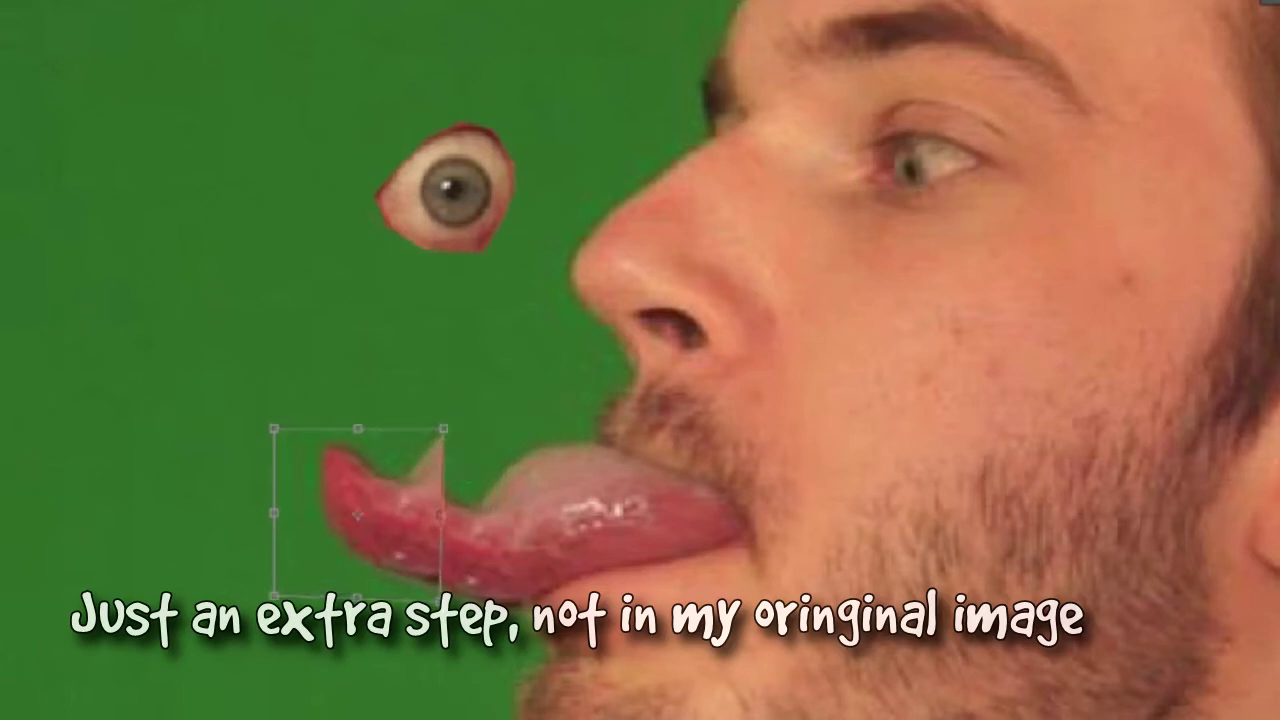
# Step: Erase the pale excess wedge along the upper edge of the copied tongue tip with the Eraser Tool
pyautogui.press('e')
pyautogui.click(820, 226)
pyautogui.rightClick(413, 429)
pyautogui.moveTo(440, 436)
pyautogui.mouseDown()
pyautogui.moveTo(497, 501)
pyautogui.moveTo(446, 485)
pyautogui.mouseUp()
pyautogui.rightClick(452, 447)
pyautogui.click(537, 620)
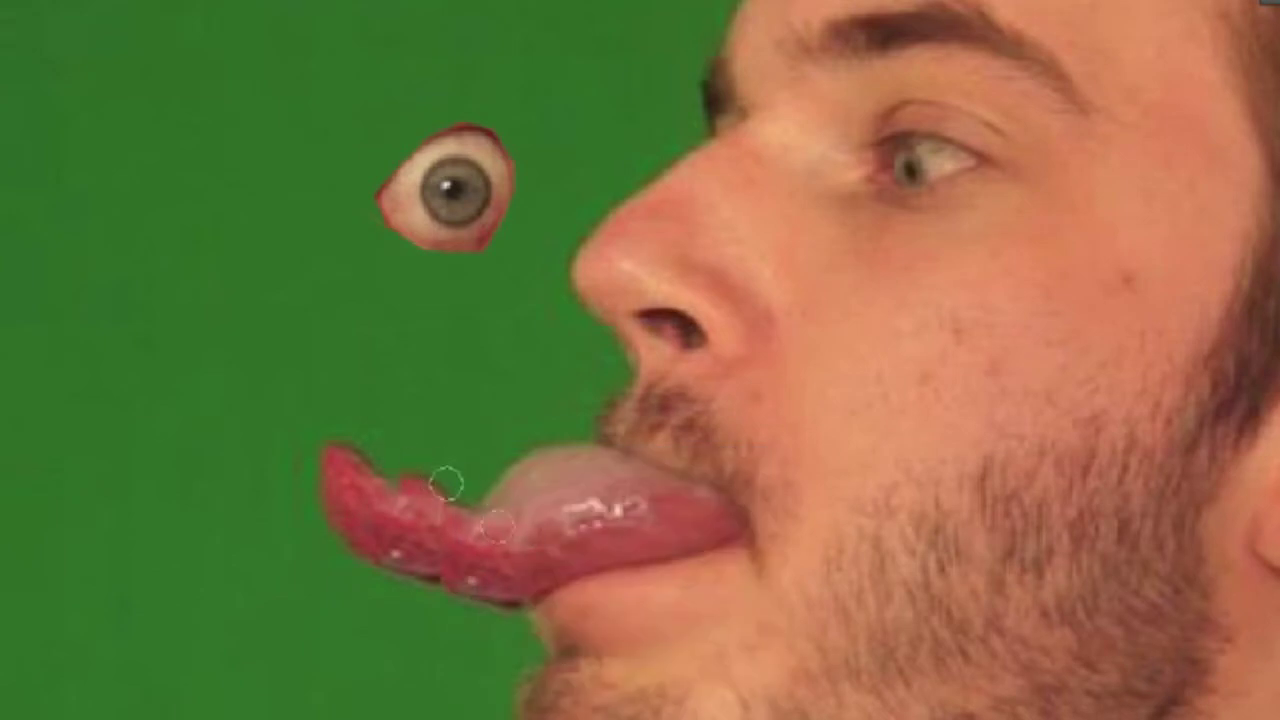
# Step: Free-transform the copied tongue tip, rotating and enlarging it slightly so it lines up with the rest of the tongue
pyautogui.hotkey('ctrl', 't')
pyautogui.moveTo(446, 431); pyautogui.dragTo(455, 439)
pyautogui.moveTo(331, 476); pyautogui.dragTo(338, 461)
pyautogui.moveTo(450, 591); pyautogui.dragTo(470, 617)
pyautogui.moveTo(460, 424); pyautogui.dragTo(495, 445)
pyautogui.moveTo(280, 414); pyautogui.dragTo(243, 392)
pyautogui.moveTo(278, 589); pyautogui.dragTo(226, 576)
pyautogui.moveTo(472, 619); pyautogui.dragTo(477, 624)
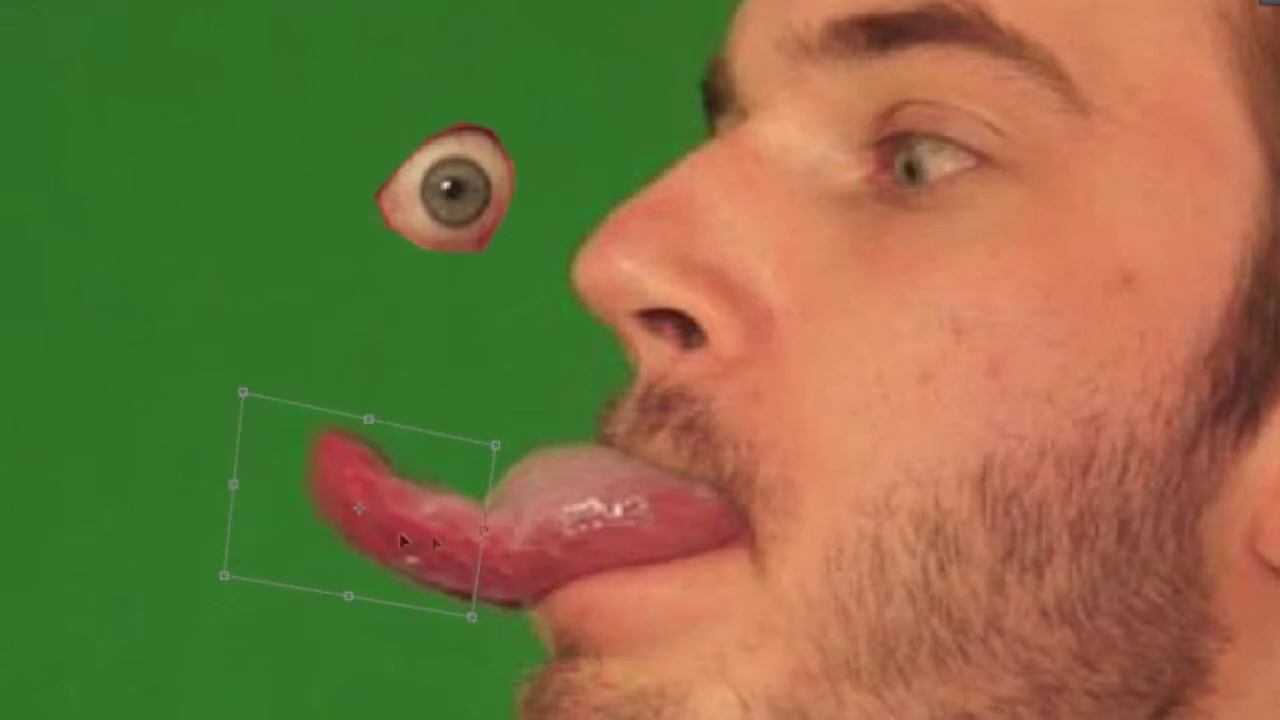
pyautogui.press('Return')
# Step: Compare the whole photo with and without the tongue extension by toggling the visibility of Layer 2
pyautogui.hotkey('ctrl', '+')
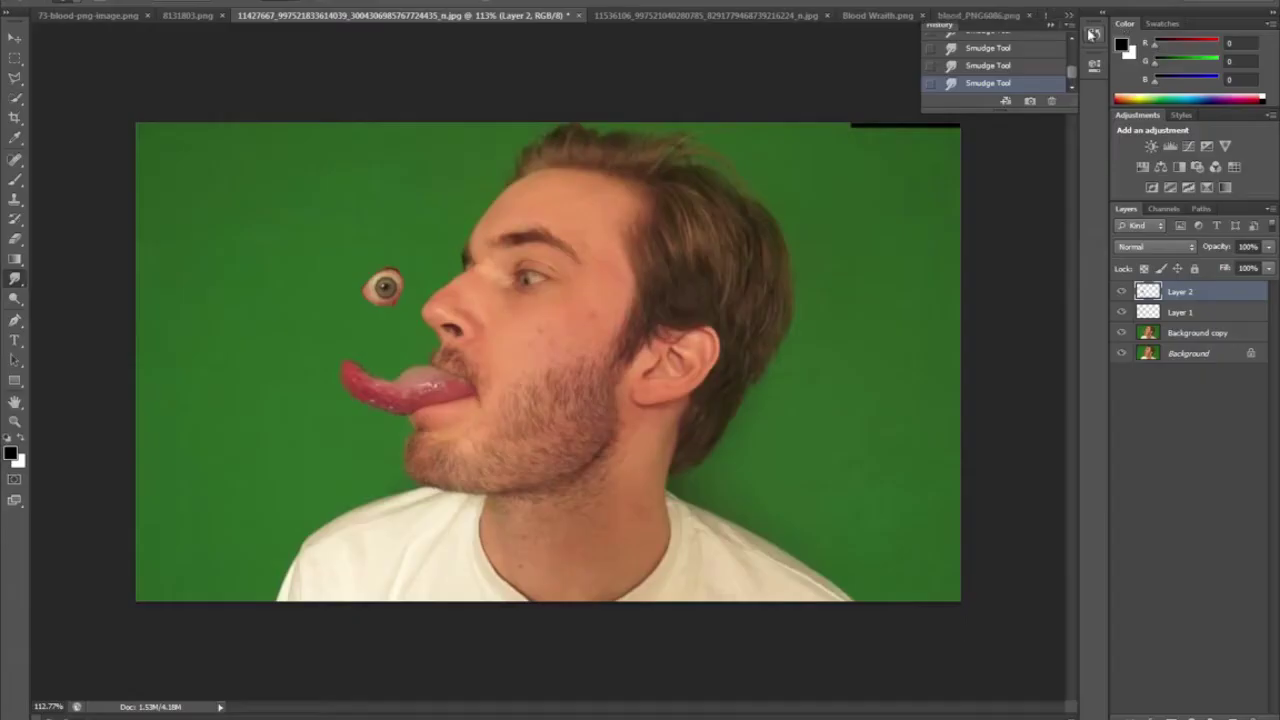
pyautogui.click(1094, 35)
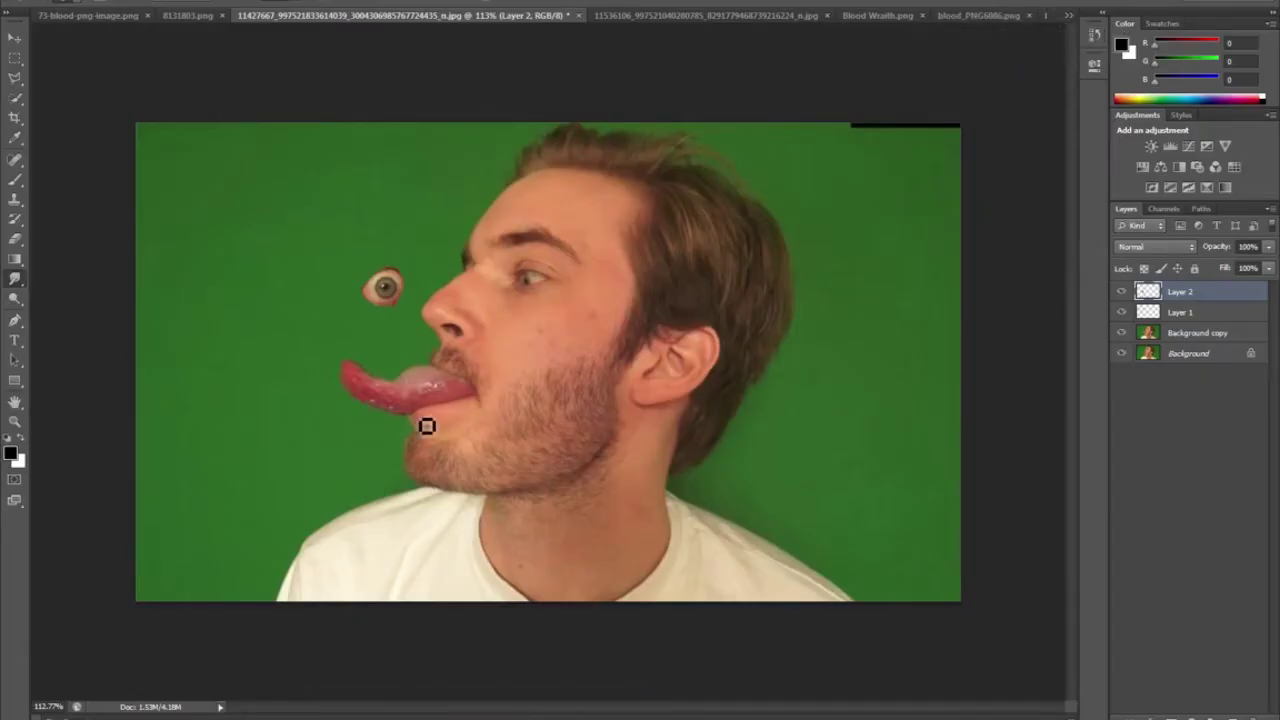
pyautogui.click(1120, 292)
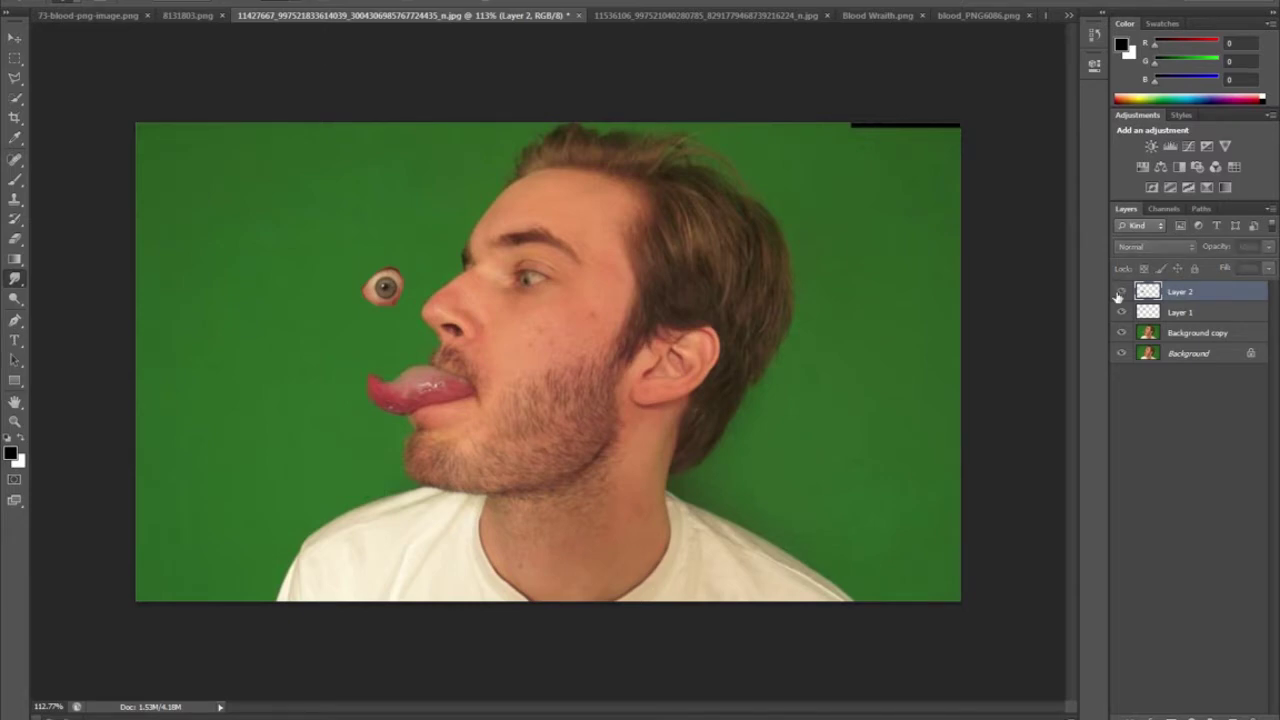
pyautogui.click(1120, 292)
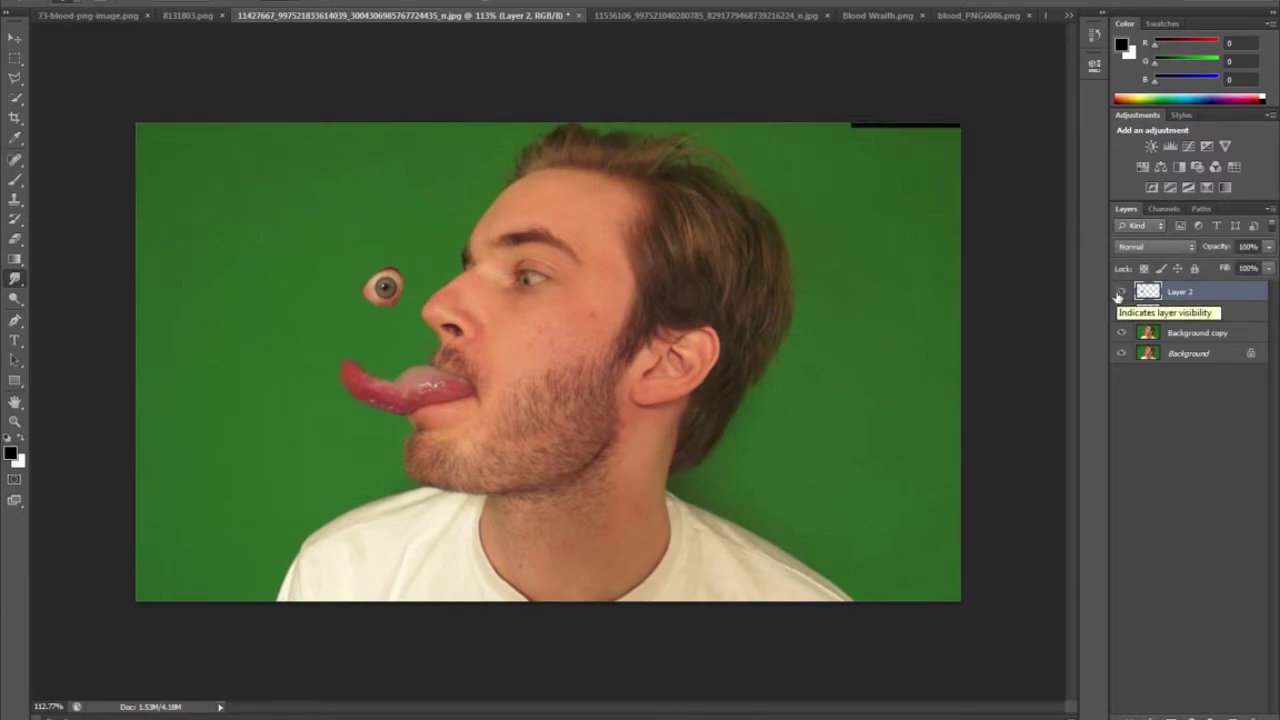
pyautogui.click(1120, 293)
pyautogui.click(1120, 293)
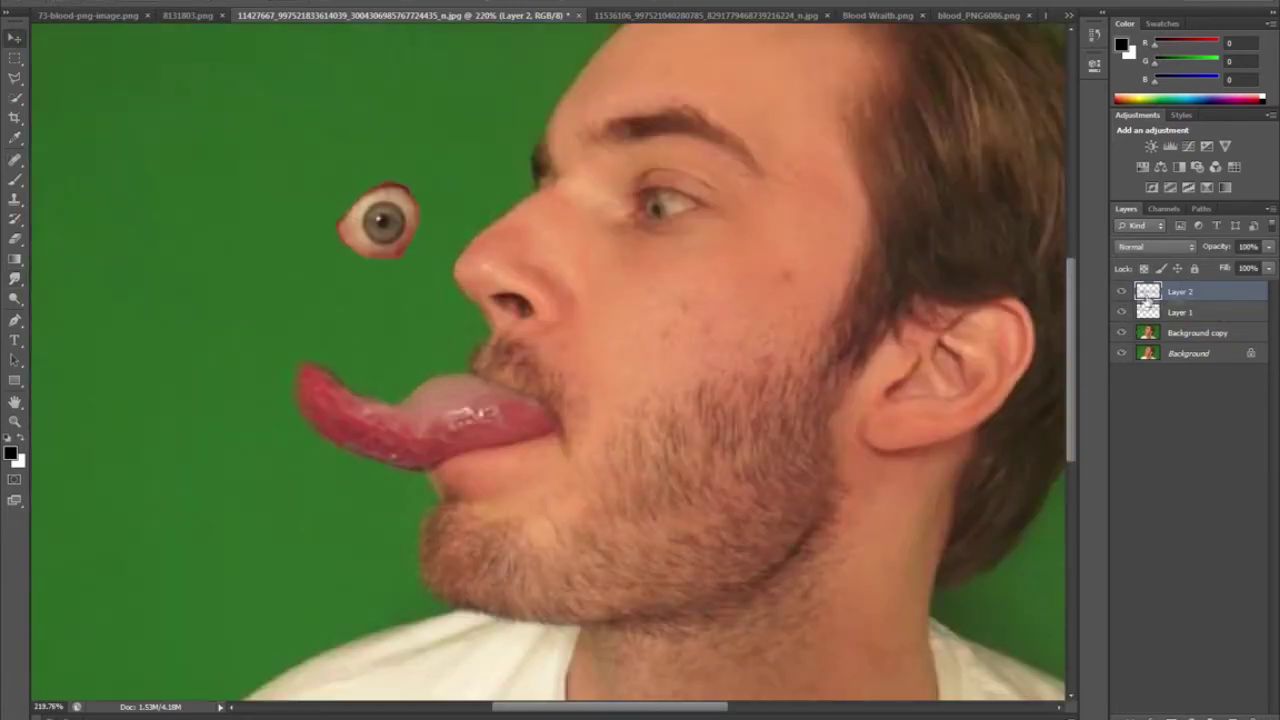
# Step: Move Layer 2 beneath the eyeball's Layer 1 and merge it down into Background copy
pyautogui.moveTo(1150, 294); pyautogui.dragTo(1152, 328)
pyautogui.rightClick(1150, 312)
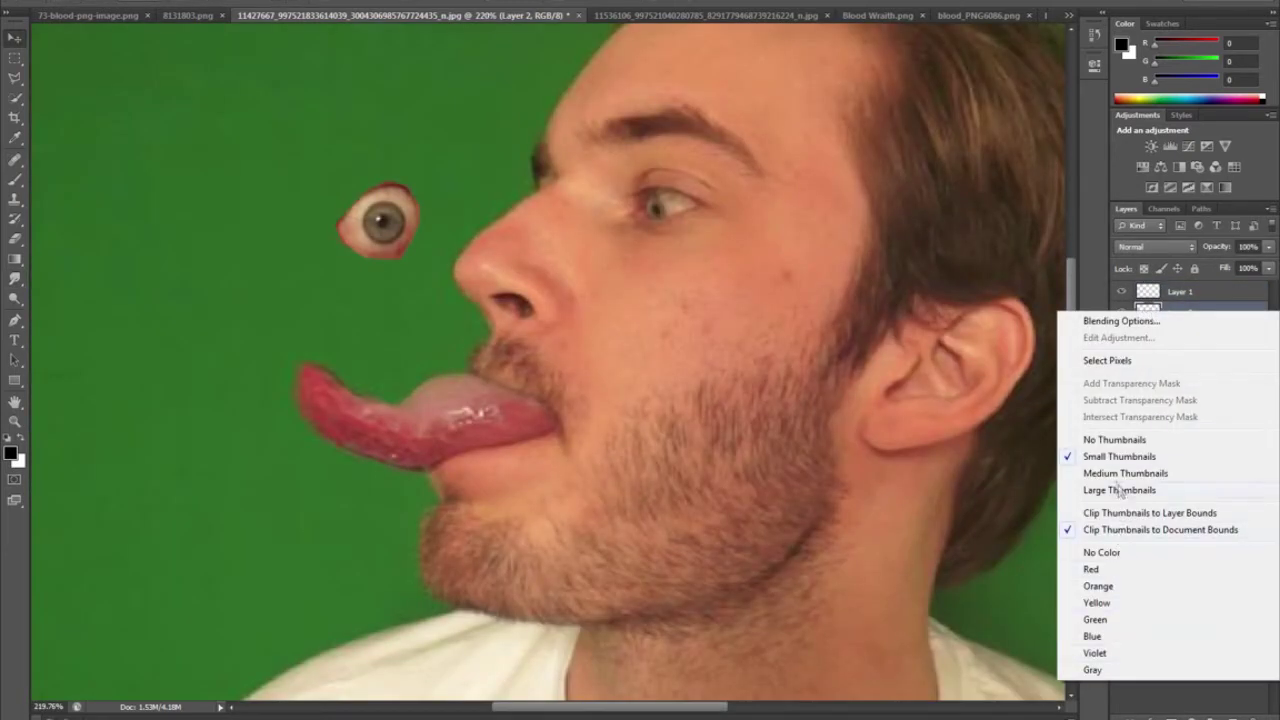
pyautogui.click(1205, 306)
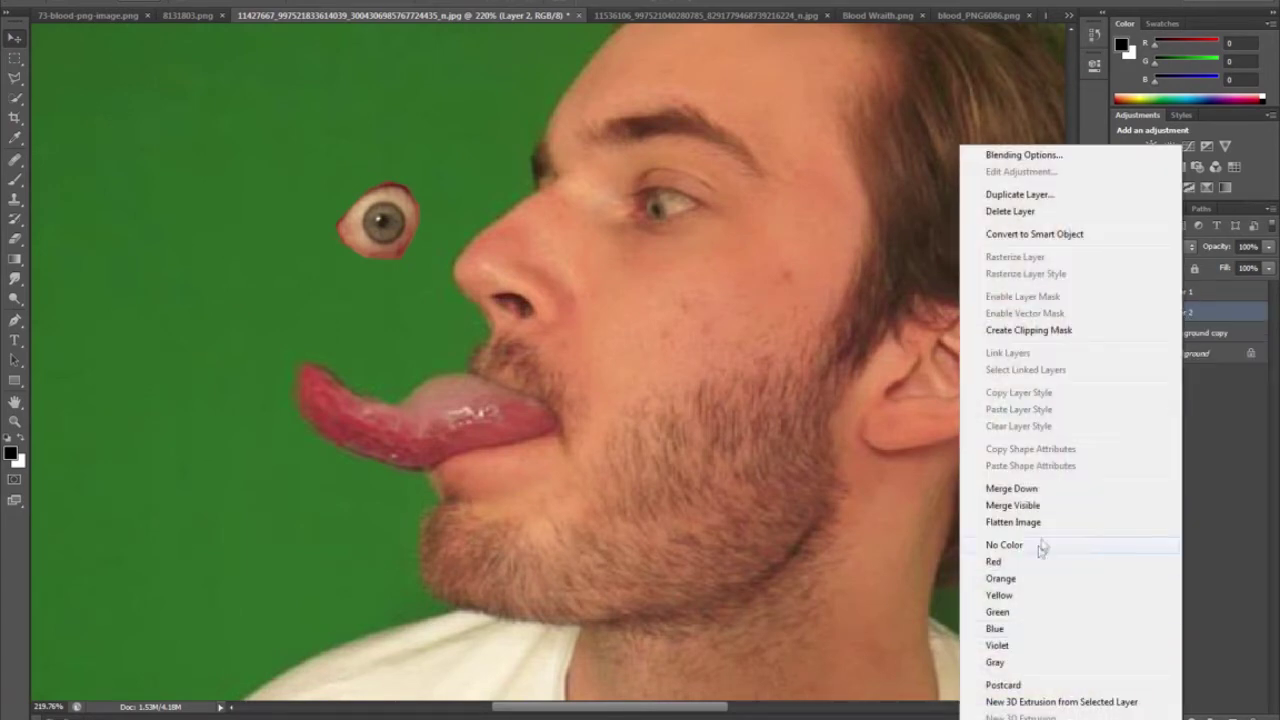
pyautogui.click(1012, 488)
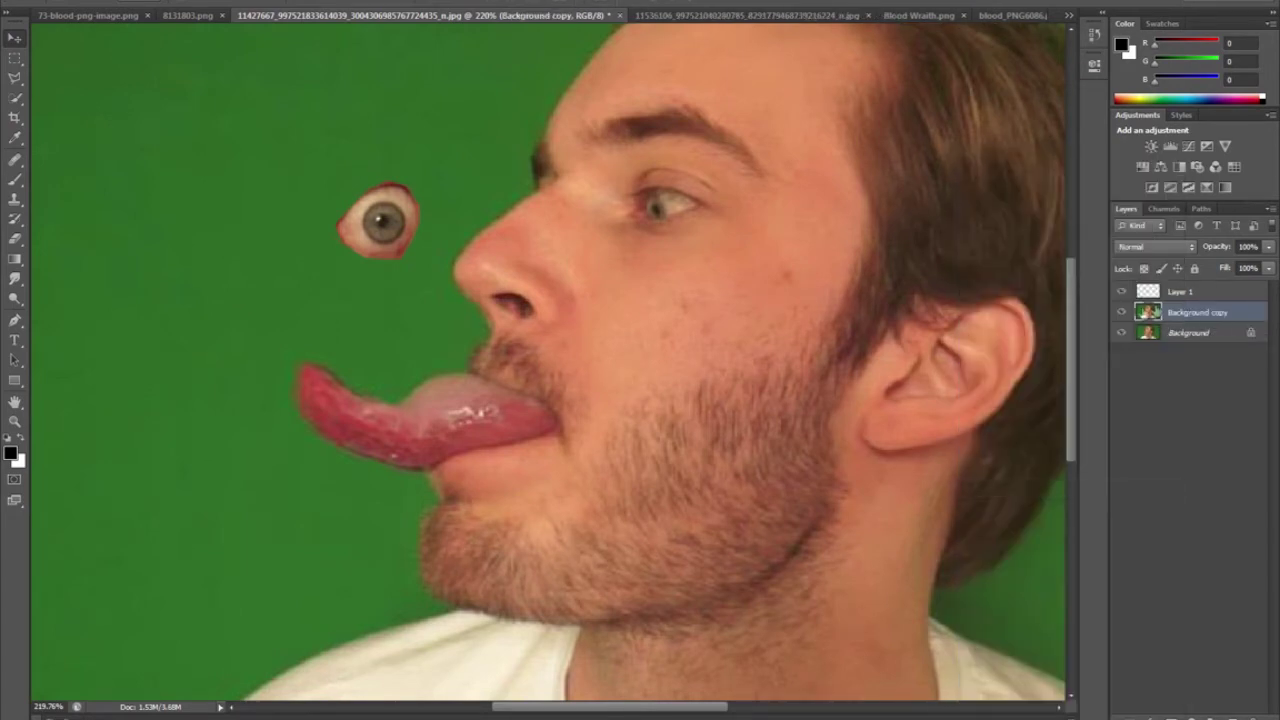
# Step: Toggle the visibility of Background copy to compare the lengthened tongue with the original photo
pyautogui.click(1117, 314)
pyautogui.click(1117, 314)
pyautogui.click(1117, 314)
pyautogui.click(1181, 338)
pyautogui.click(1121, 314)
pyautogui.click(1121, 314)
# Step: Select Layer 1, move the eyeball onto the curve of the tongue and rotate it there
pyautogui.click(1172, 312)
pyautogui.click(1172, 291)
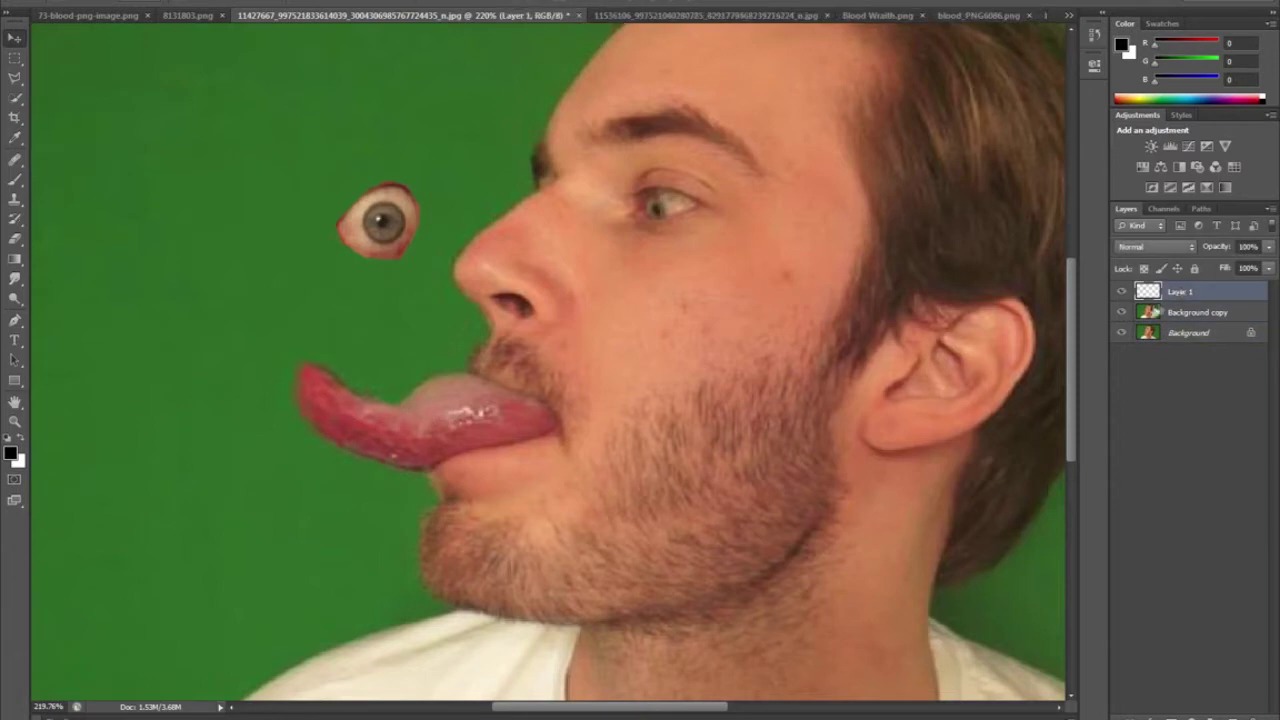
pyautogui.moveTo(386, 224); pyautogui.dragTo(398, 372)
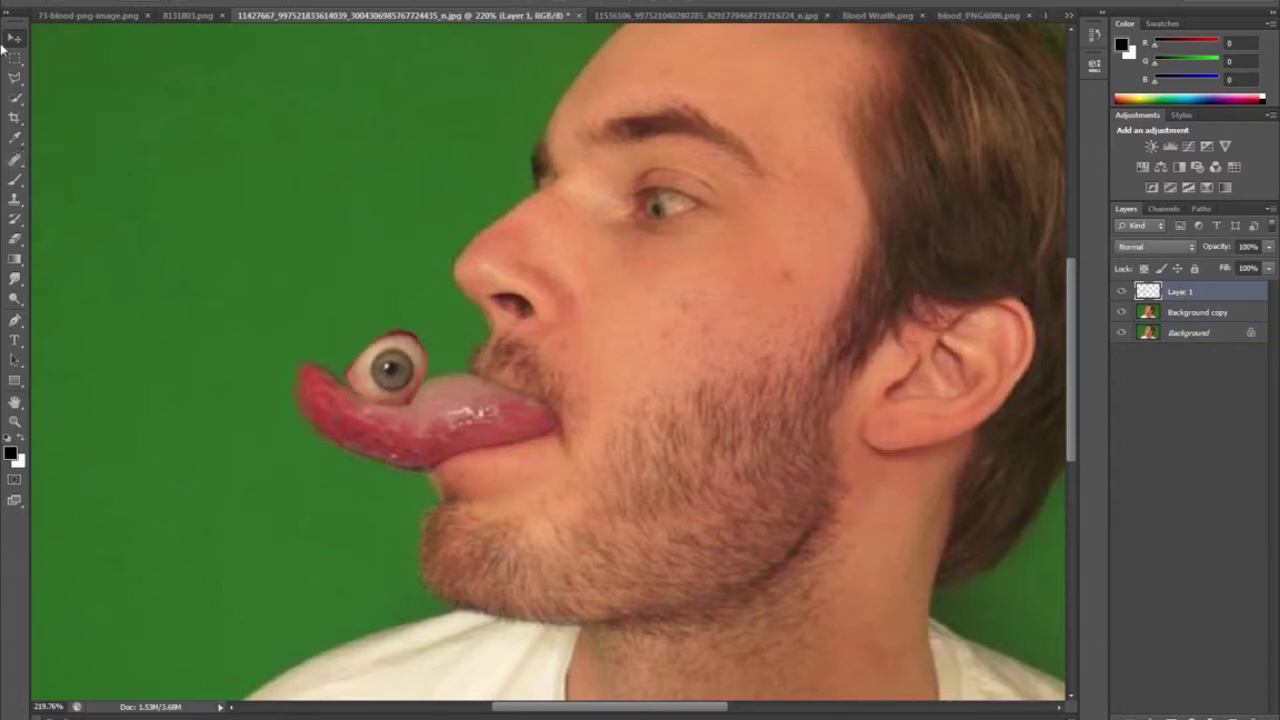
pyautogui.hotkey('ctrl', 't')
pyautogui.moveTo(445, 320); pyautogui.dragTo(240, 314)
pyautogui.moveTo(382, 288); pyautogui.dragTo(392, 365)
pyautogui.press('Return')
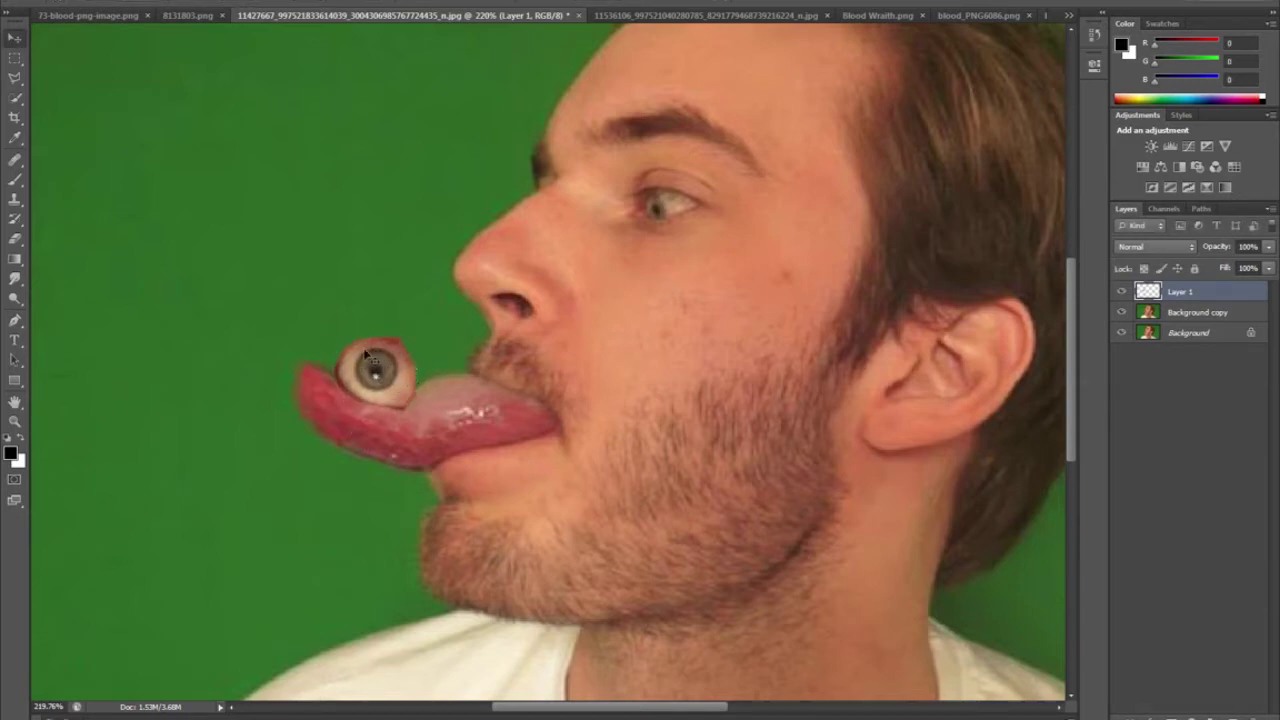
# Step: Move the eyeball over the man's own eye as a size reference and scale it down to match
pyautogui.moveTo(418, 382); pyautogui.dragTo(709, 183)
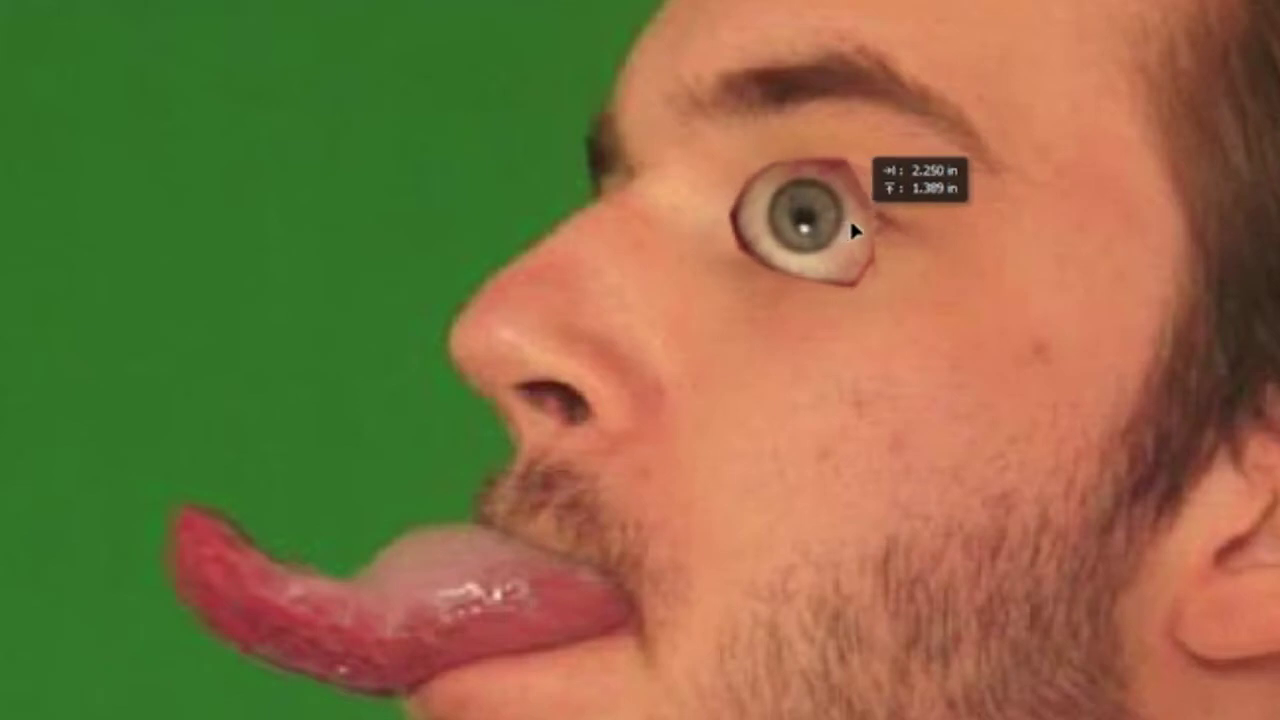
pyautogui.moveTo(860, 222); pyautogui.dragTo(840, 229)
pyautogui.hotkey('ctrl', 't')
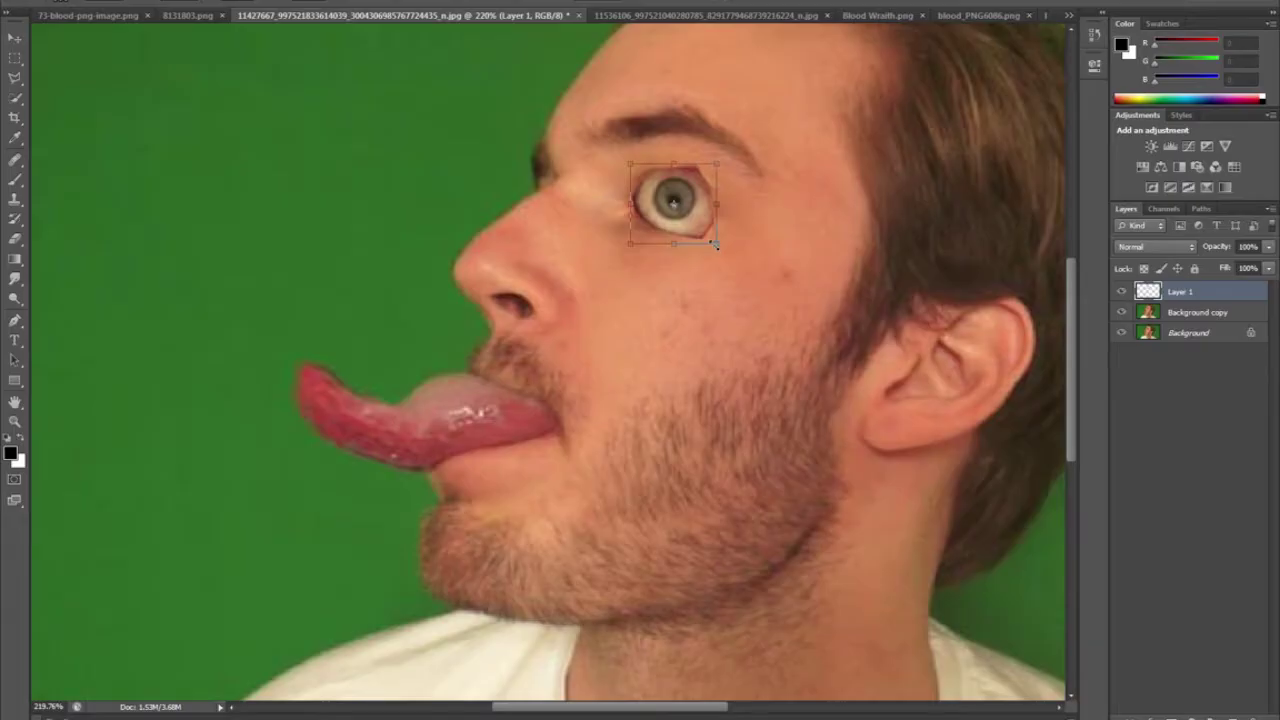
pyautogui.moveTo(714, 244); pyautogui.dragTo(702, 230)
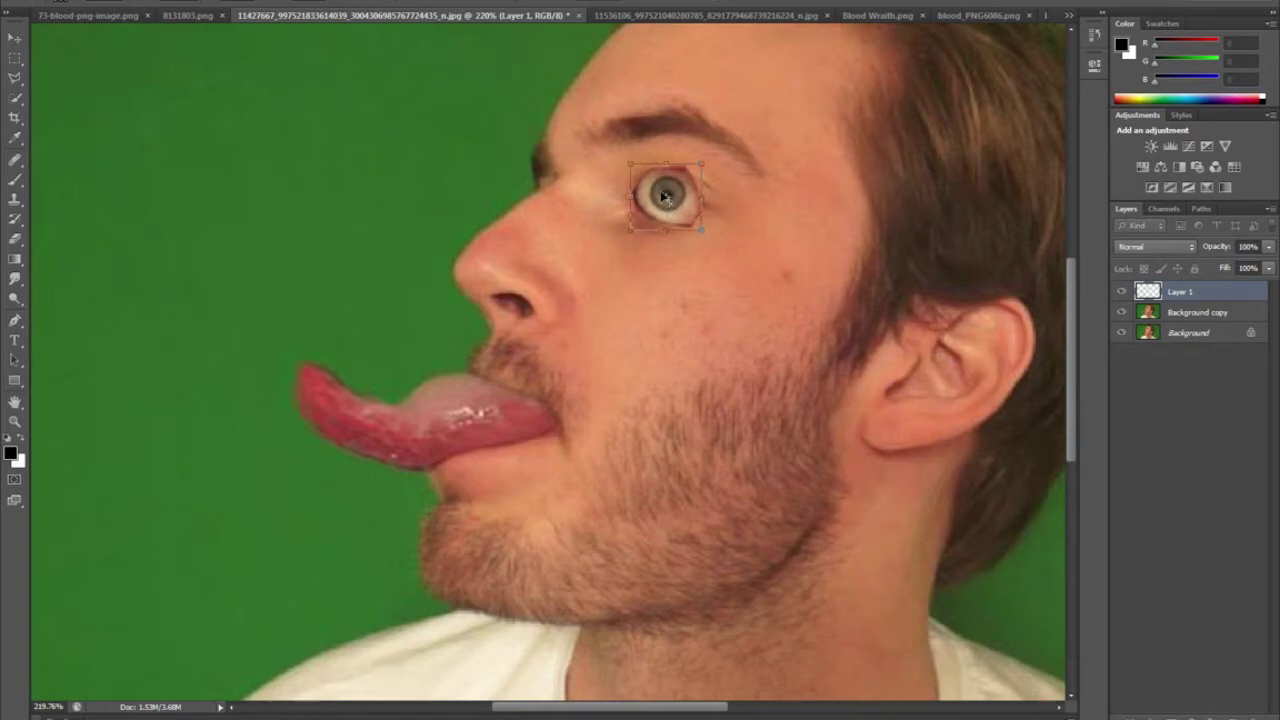
pyautogui.press('Return')
# Step: Move the eyeball back to the raised tongue tip, rotate it slightly and seat it on the end
pyautogui.moveTo(661, 190); pyautogui.dragTo(328, 340)
pyautogui.hotkey('ctrl', 't')
pyautogui.moveTo(371, 382); pyautogui.dragTo(366, 390)
pyautogui.press('Return')
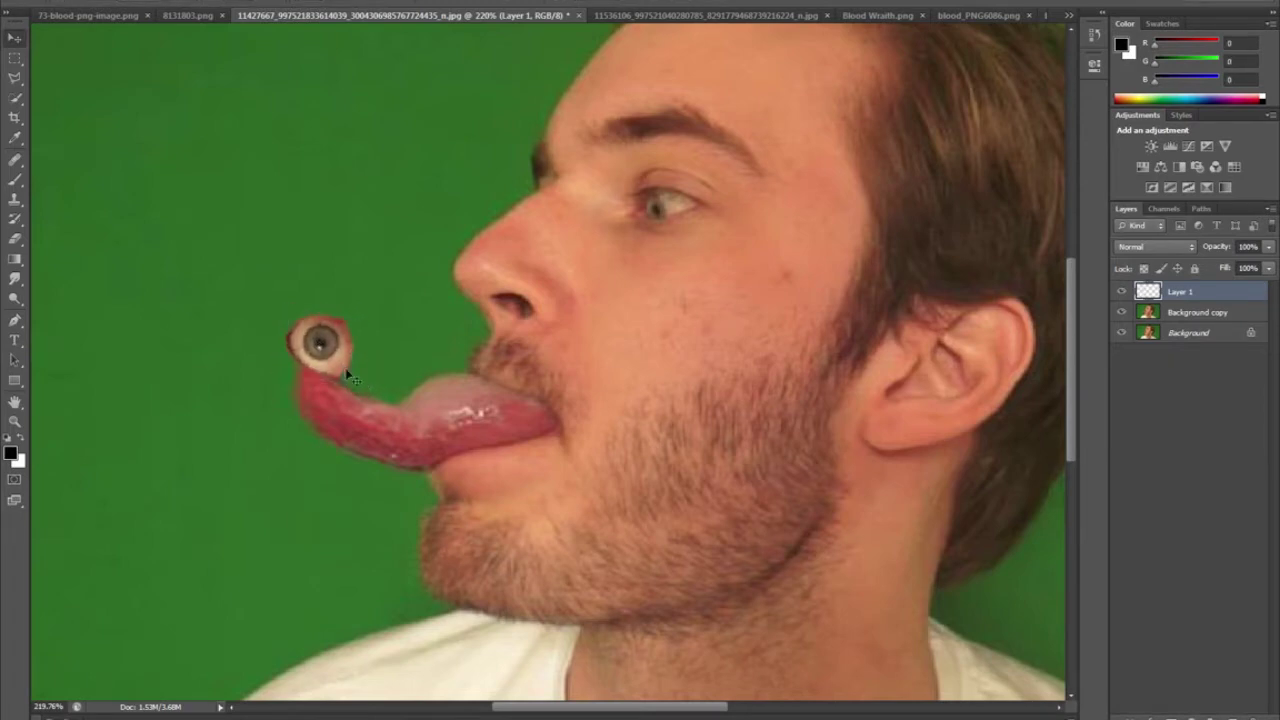
pyautogui.moveTo(323, 348)
pyautogui.mouseDown()
pyautogui.moveTo(308, 340)
pyautogui.moveTo(325, 355)
pyautogui.mouseUp()
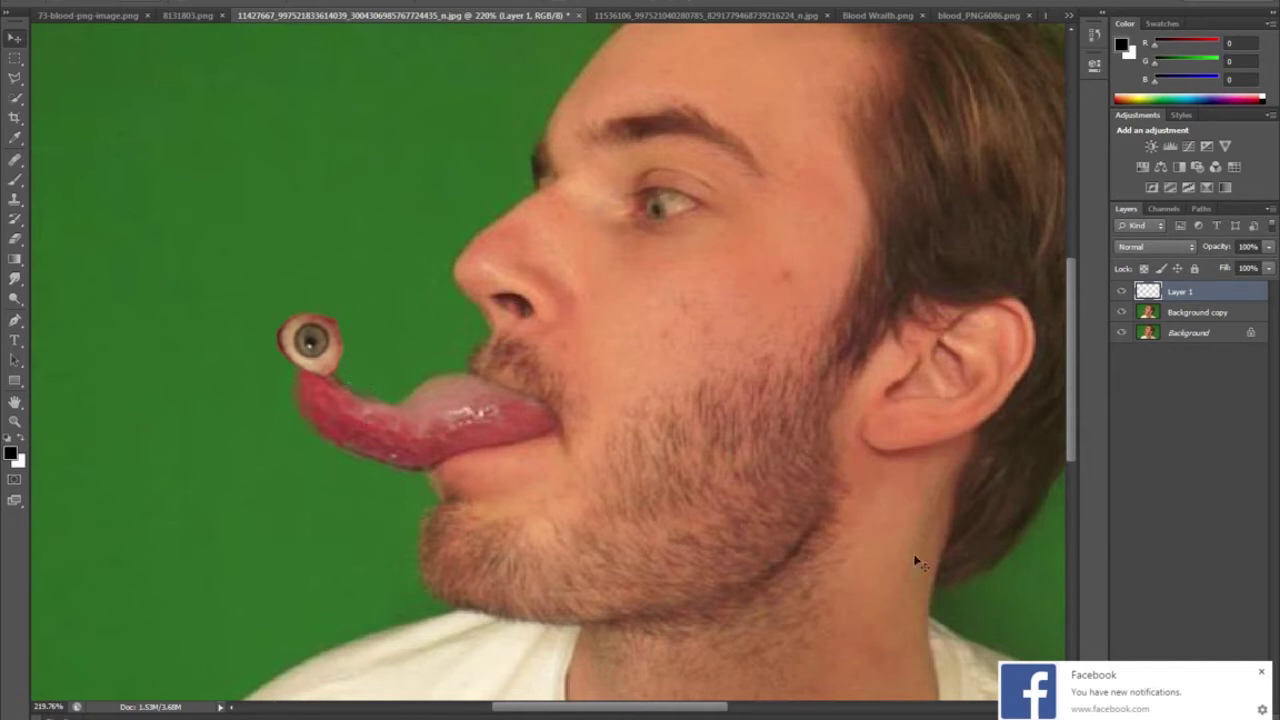
# Step: Erase the ragged edges around the eyeball with the Eraser Tool at 80% hardness to round its outline
pyautogui.keyDown('alt'); pyautogui.scroll(5, 366, 409); pyautogui.keyUp('alt')
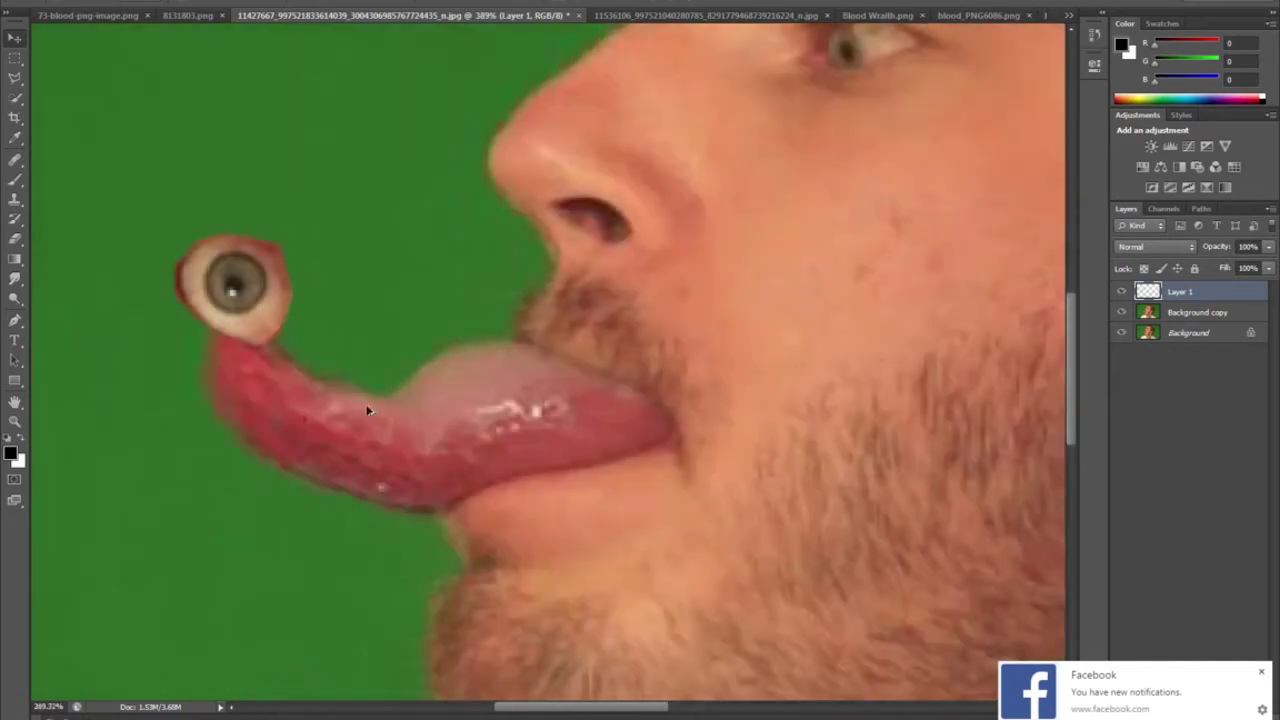
pyautogui.keyDown('alt'); pyautogui.scroll(-3, 210, 248); pyautogui.keyUp('alt')
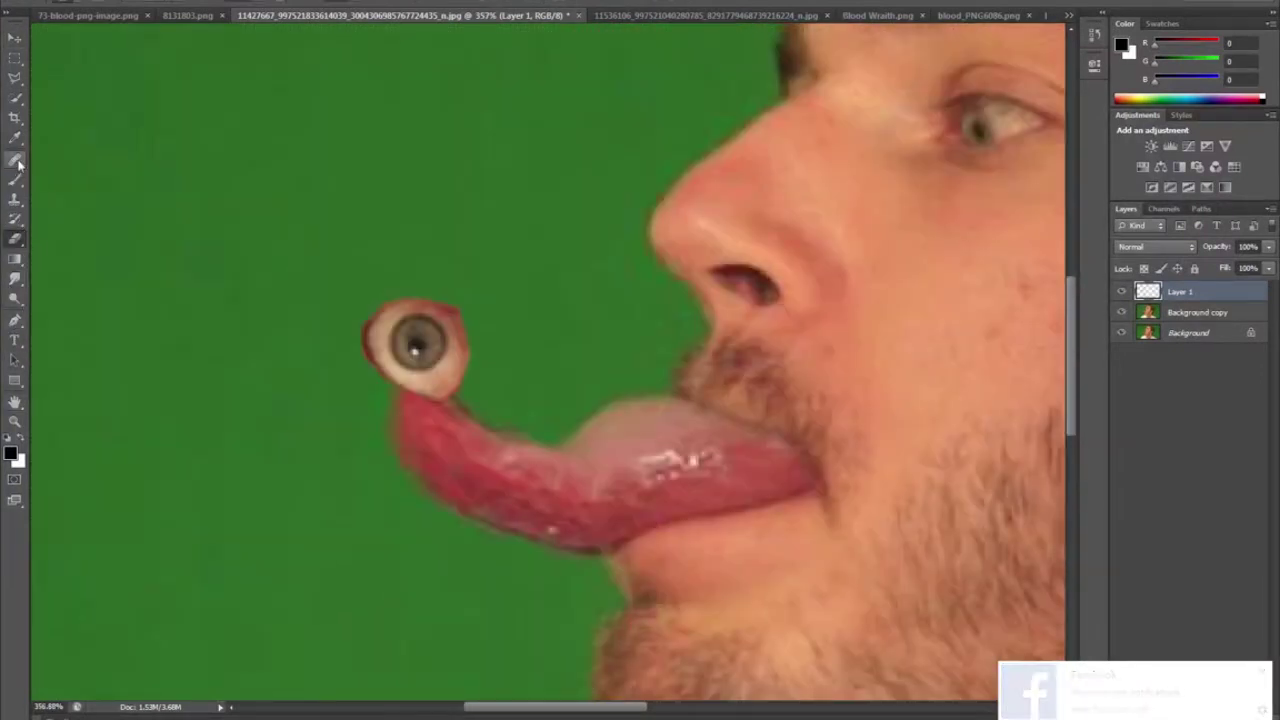
pyautogui.rightClick(448, 383)
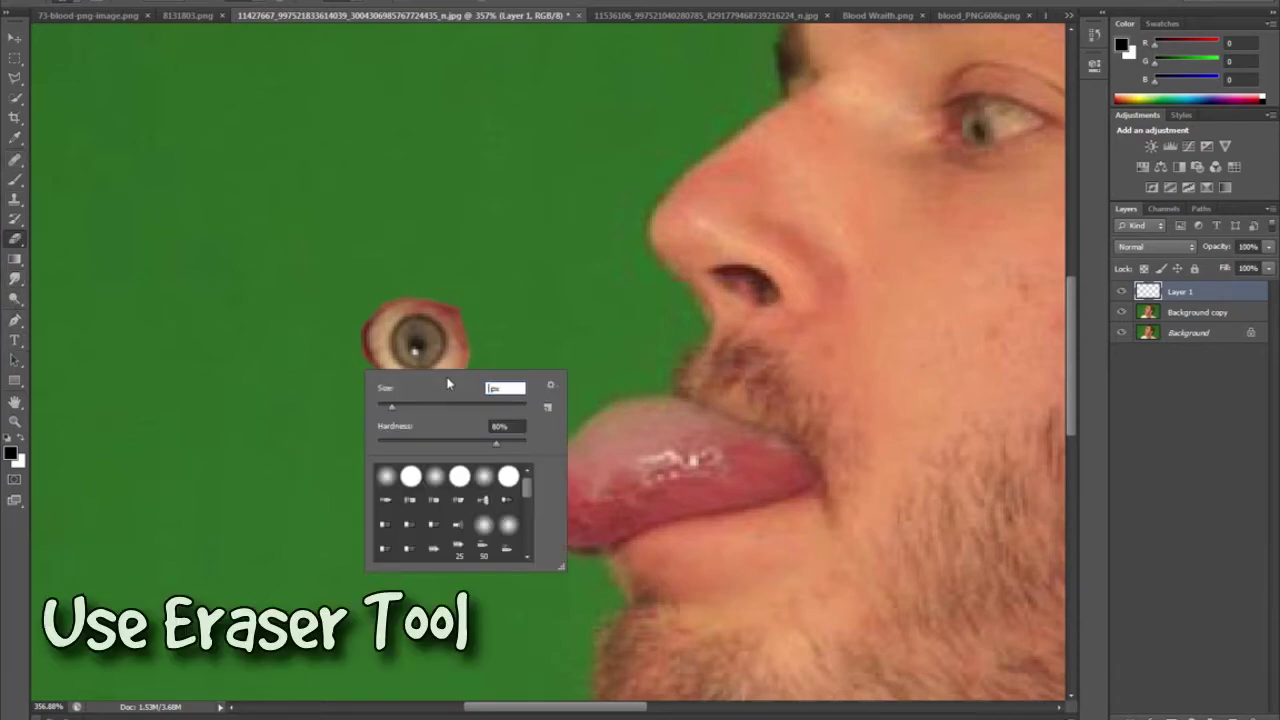
pyautogui.press('Return')
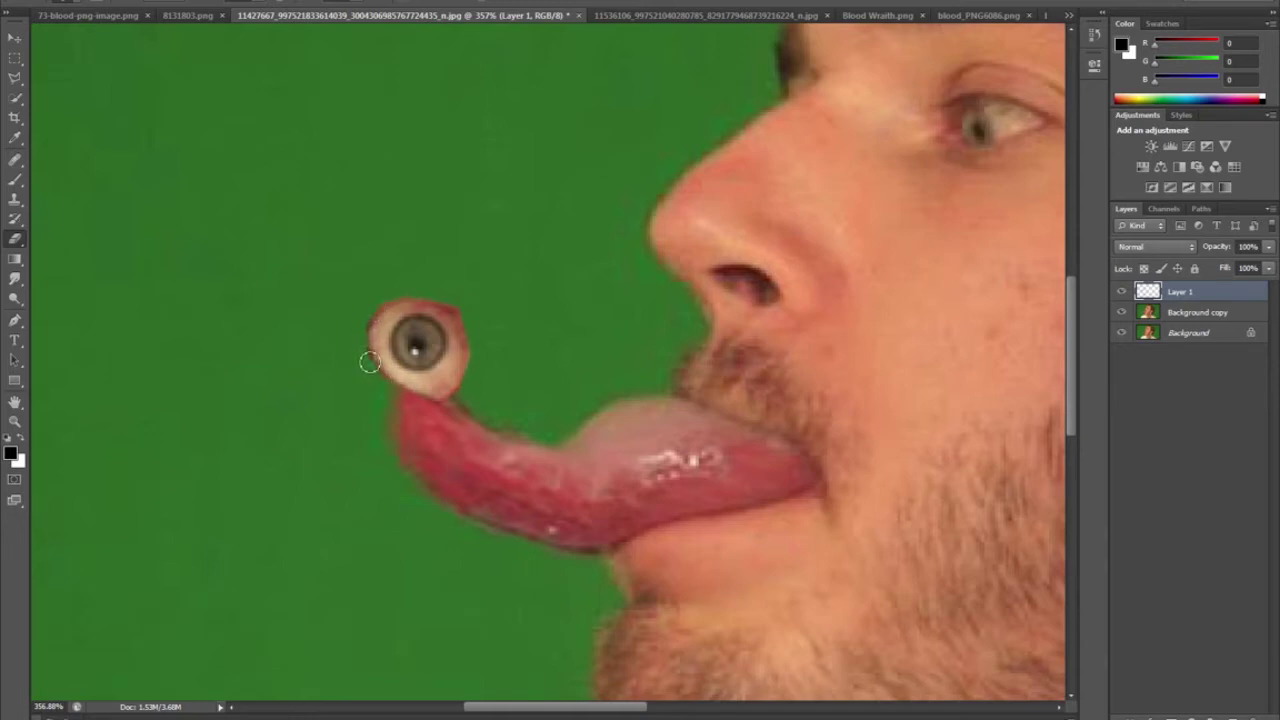
pyautogui.hotkey('ctrl', '0')
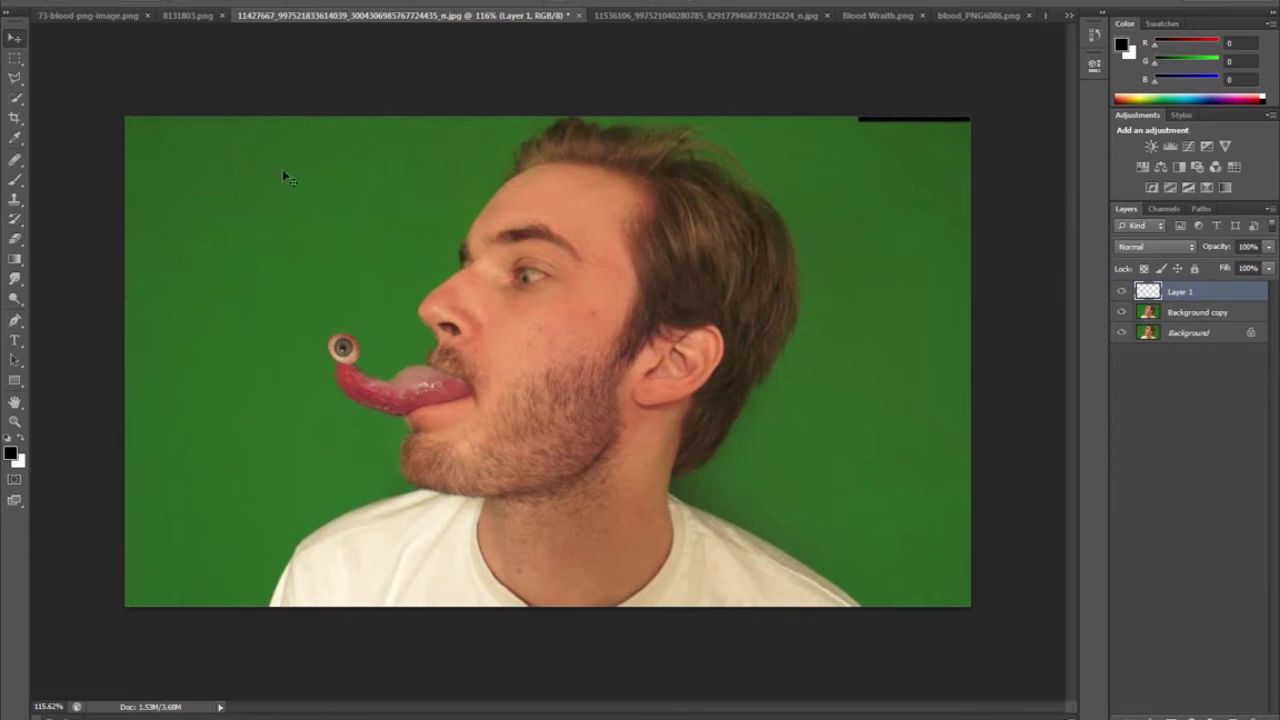
# Step: Copy the whole blood splatter from 8131803.png and paste it into the tongue-out photo as a new layer
pyautogui.click(185, 15)
pyautogui.moveTo(441, 274); pyautogui.dragTo(877, 543)
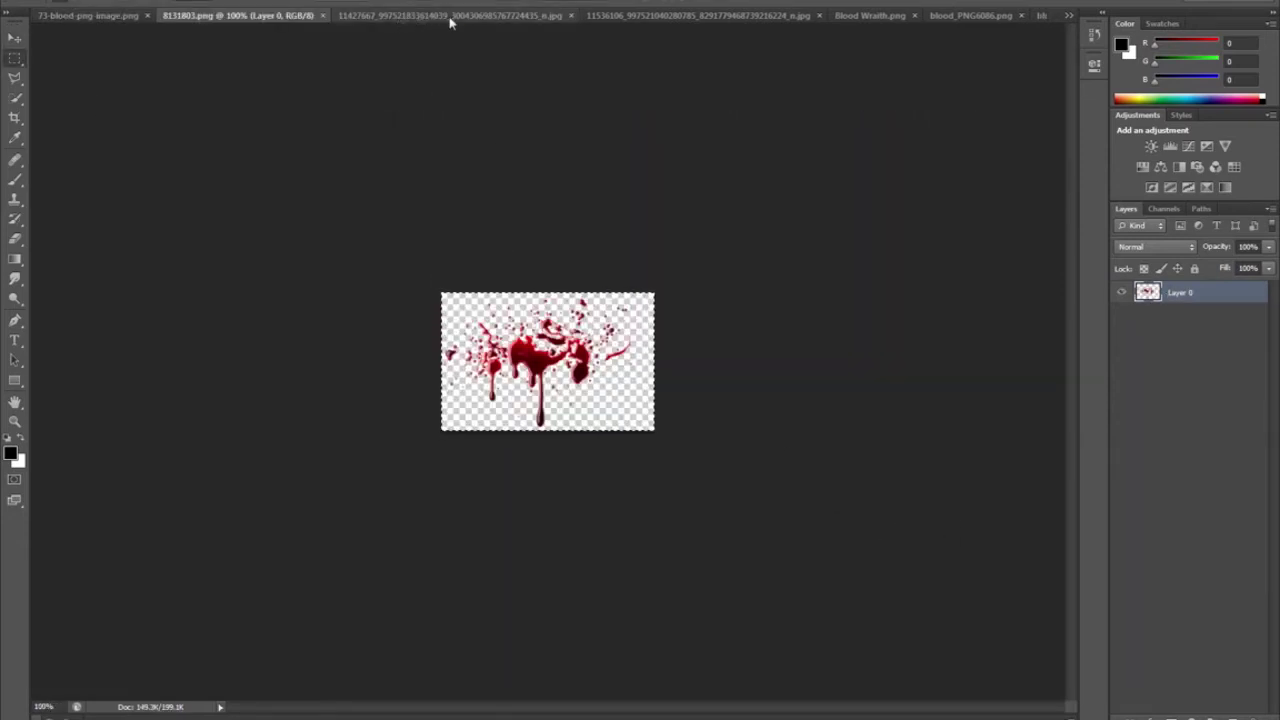
pyautogui.click(681, 18)
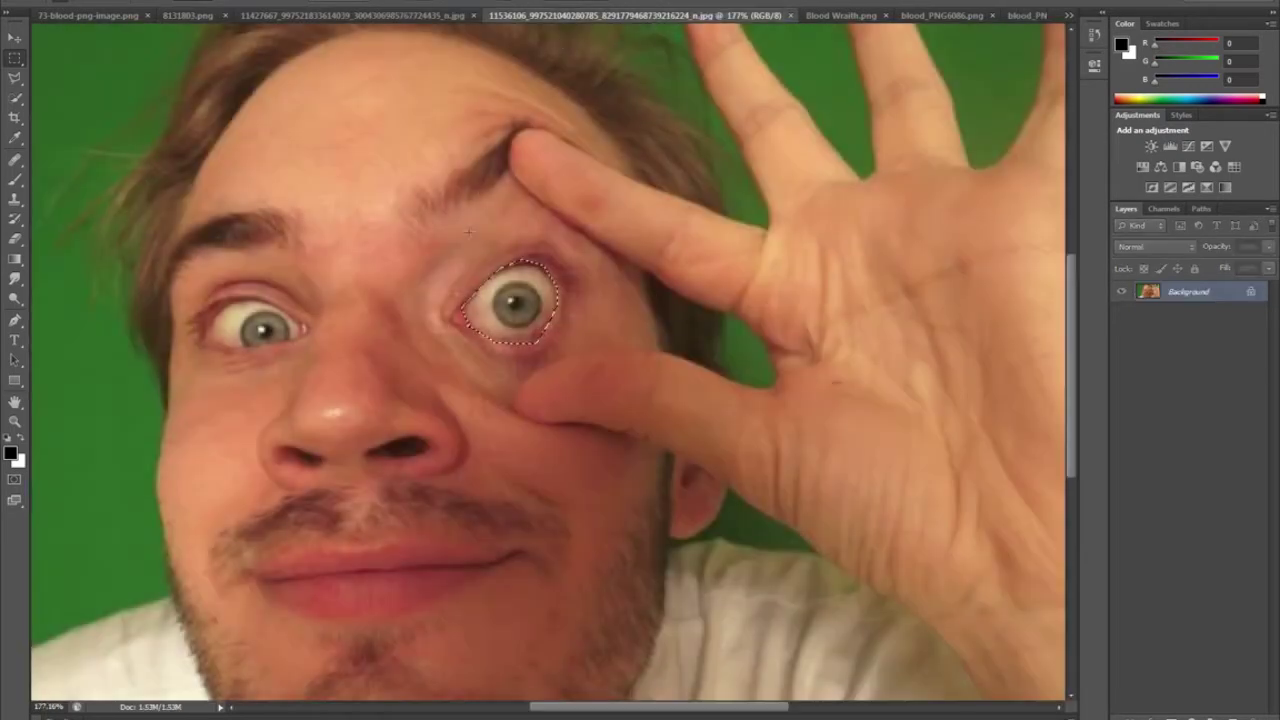
pyautogui.click(420, 14)
pyautogui.hotkey('ctrl', 'v')
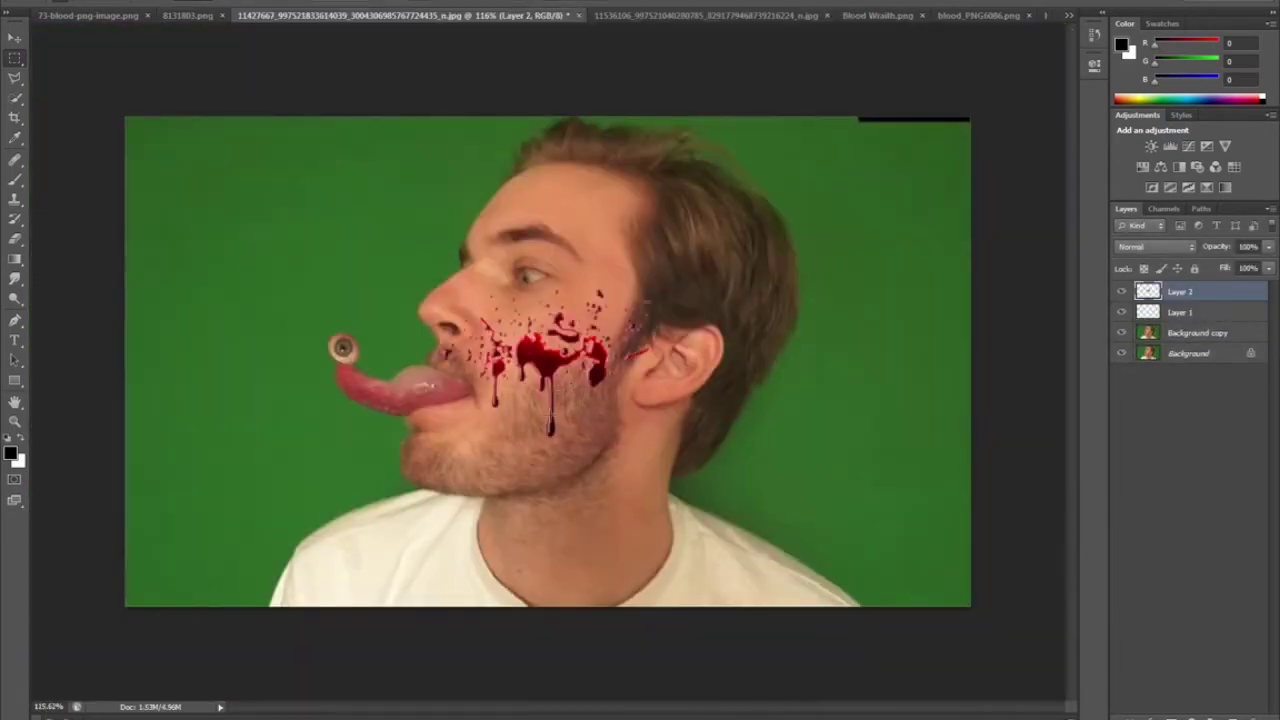
# Step: Scale down the blood splatter and place it where the eyeball meets the tongue tip
pyautogui.hotkey('ctrl', 't')
pyautogui.moveTo(650, 409); pyautogui.dragTo(463, 414)
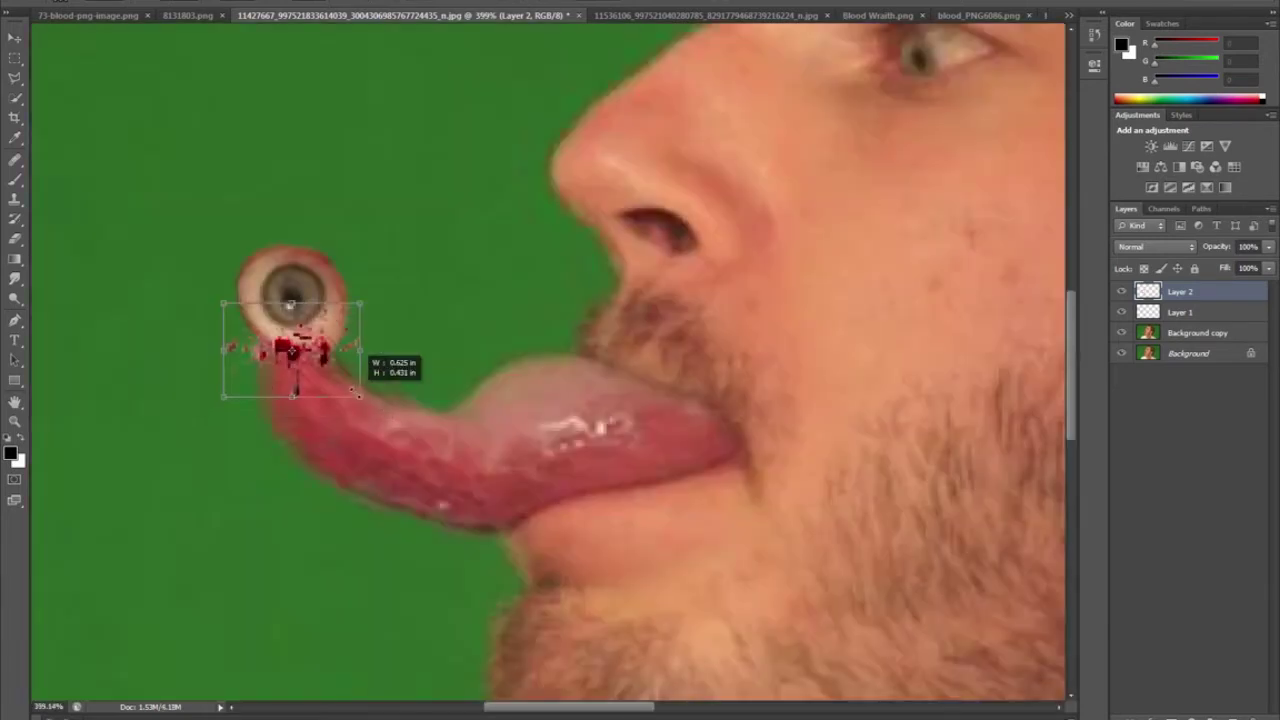
pyautogui.moveTo(360, 350); pyautogui.dragTo(314, 373)
pyautogui.press('Return')
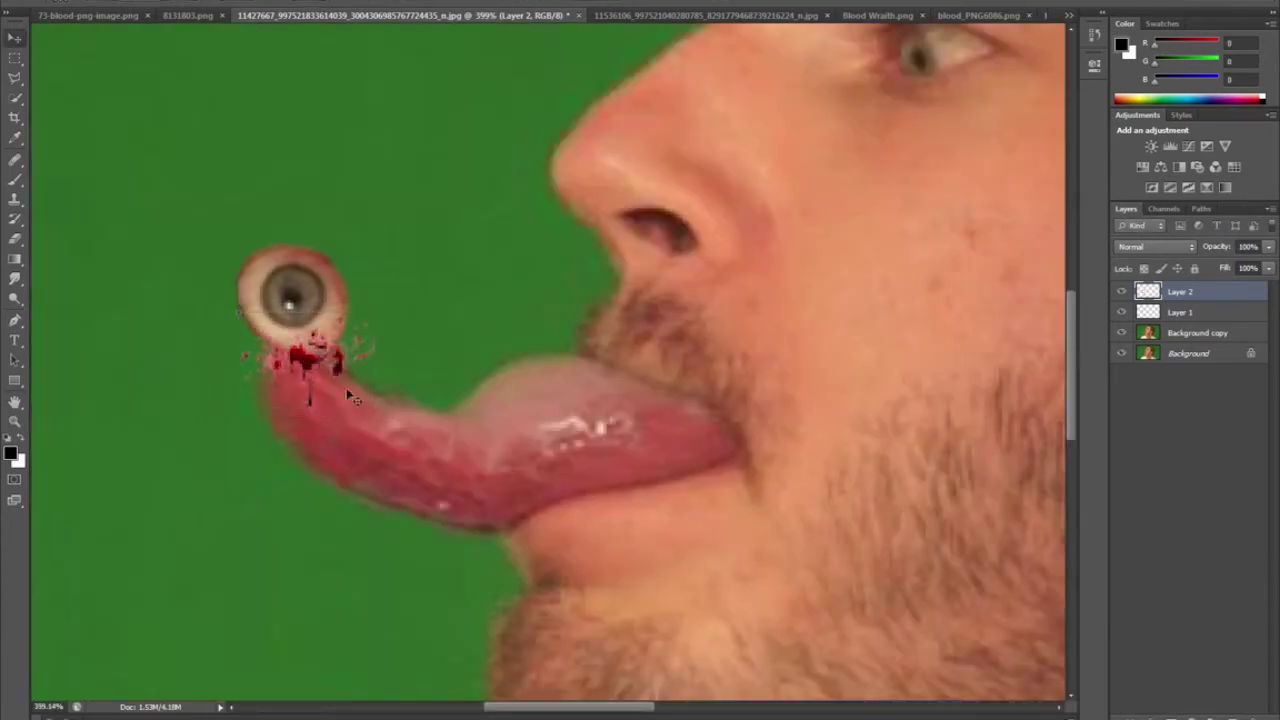
# Step: Rotate the small blood splatter slightly clockwise and nudge it over the joint between eyeball and tongue
pyautogui.hotkey('ctrl', 't')
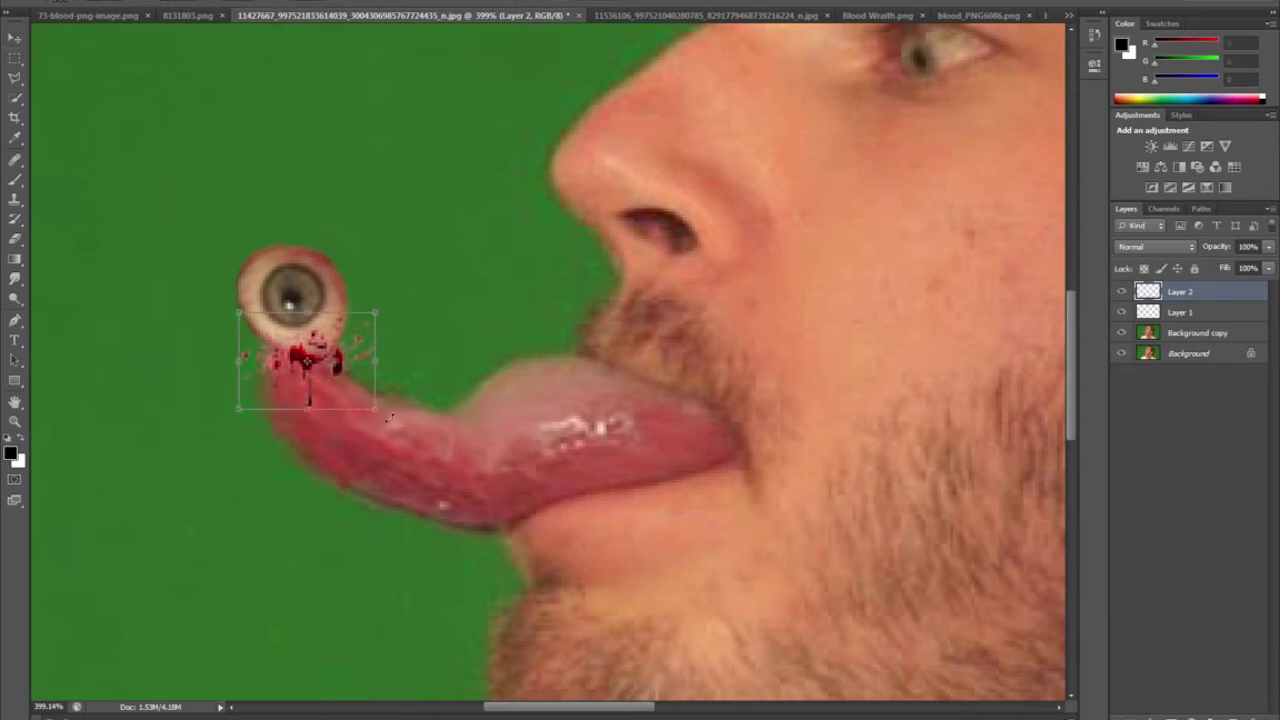
pyautogui.moveTo(390, 418); pyautogui.dragTo(377, 429)
pyautogui.press('Return')
pyautogui.moveTo(308, 378); pyautogui.dragTo(315, 365)
pyautogui.press('e')
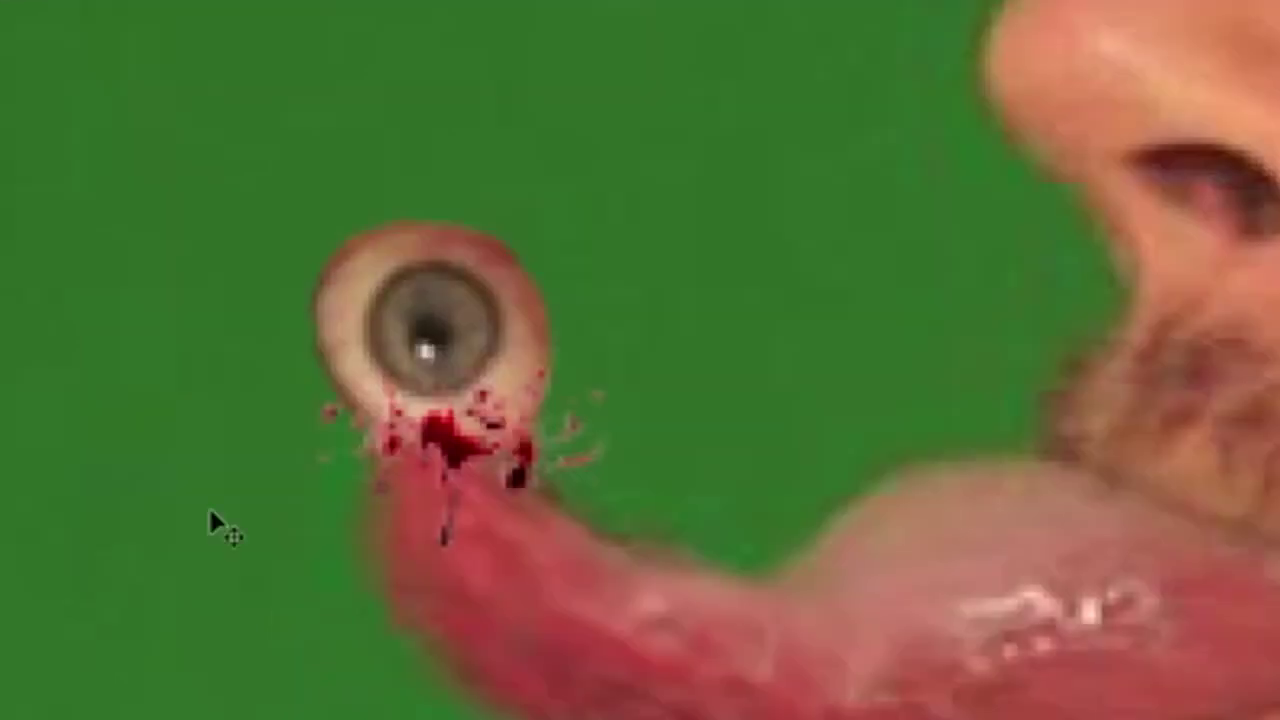
# Step: Scale down the large blood splatter on Layer 9 and place it over the eye
pyautogui.moveTo(375, 318); pyautogui.dragTo(359, 345)
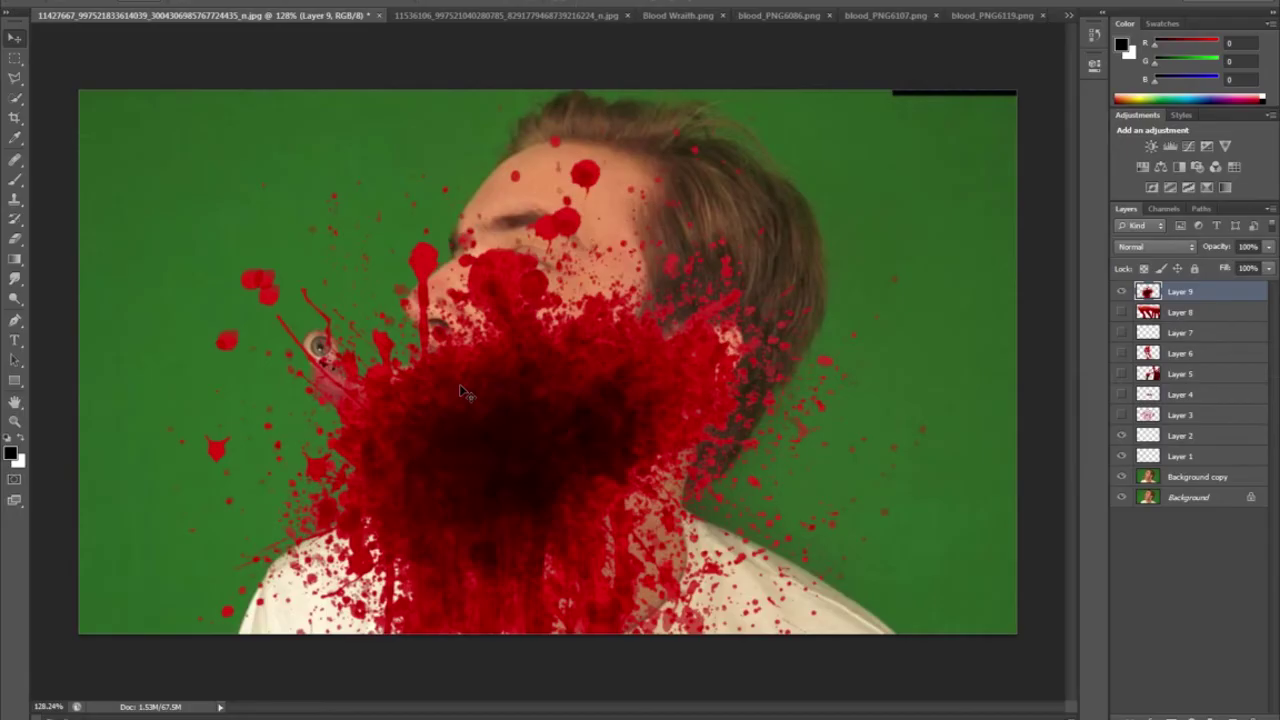
pyautogui.moveTo(466, 391); pyautogui.dragTo(446, 43)
pyautogui.moveTo(506, 240); pyautogui.dragTo(802, 188)
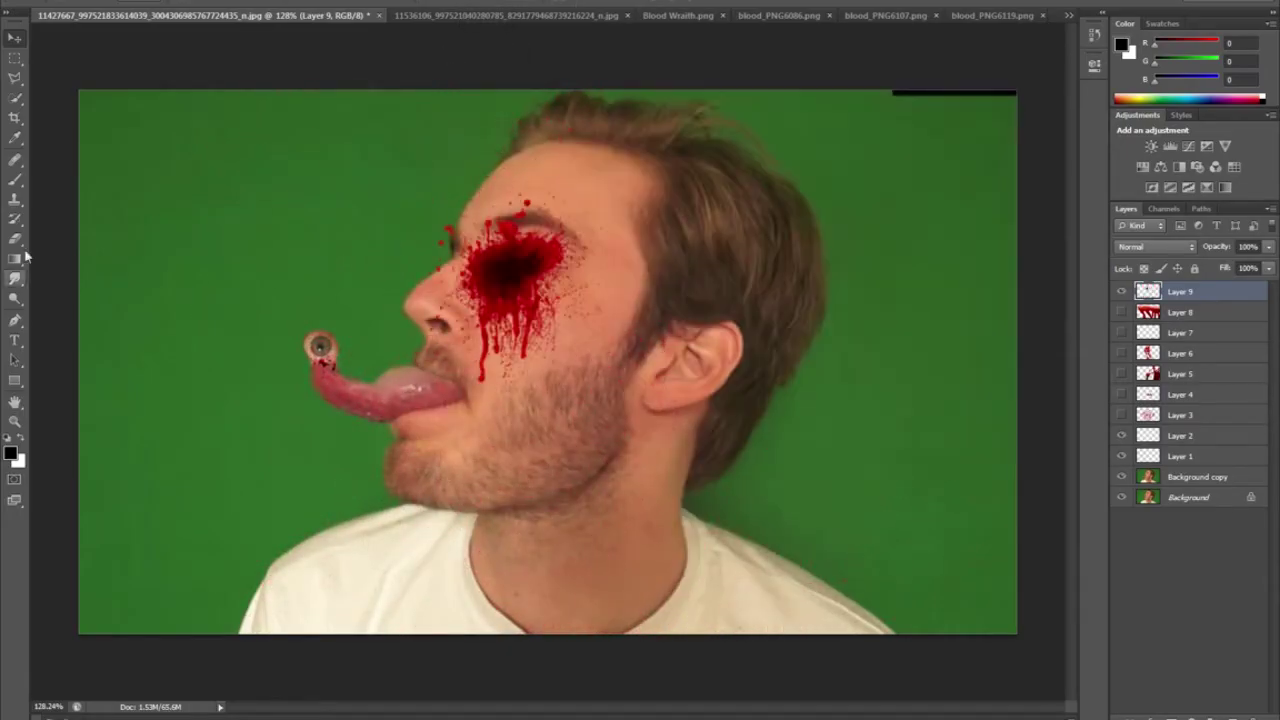
# Step: Erase the stray specks around the eye splatter with the Eraser Tool
pyautogui.click(15, 238)
pyautogui.rightClick(384, 247)
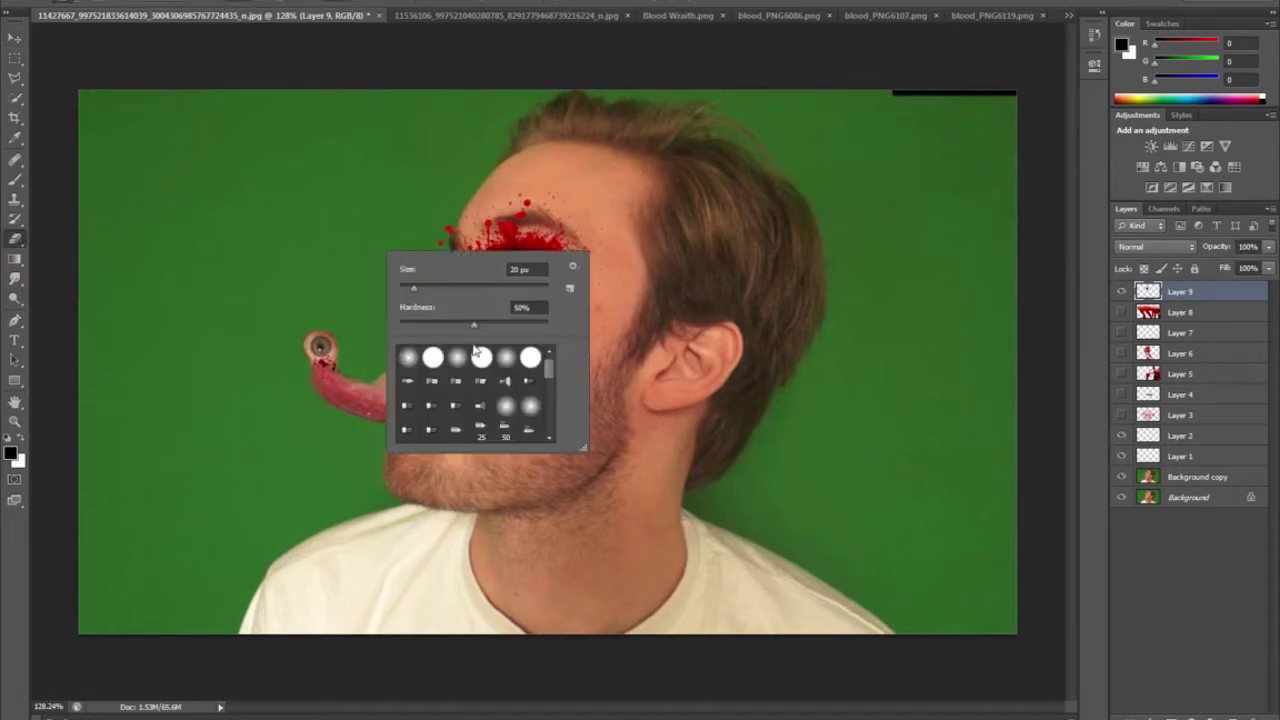
pyautogui.click(525, 307)
pyautogui.press('Return')
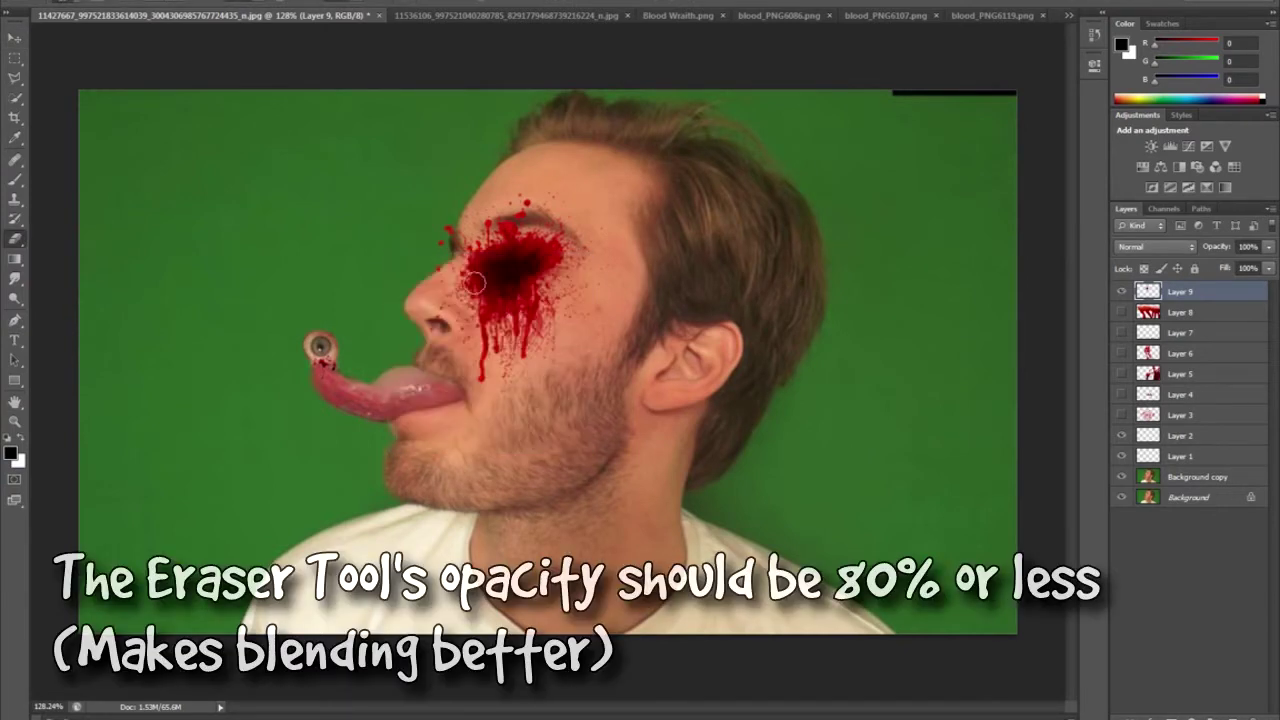
pyautogui.rightClick(474, 284)
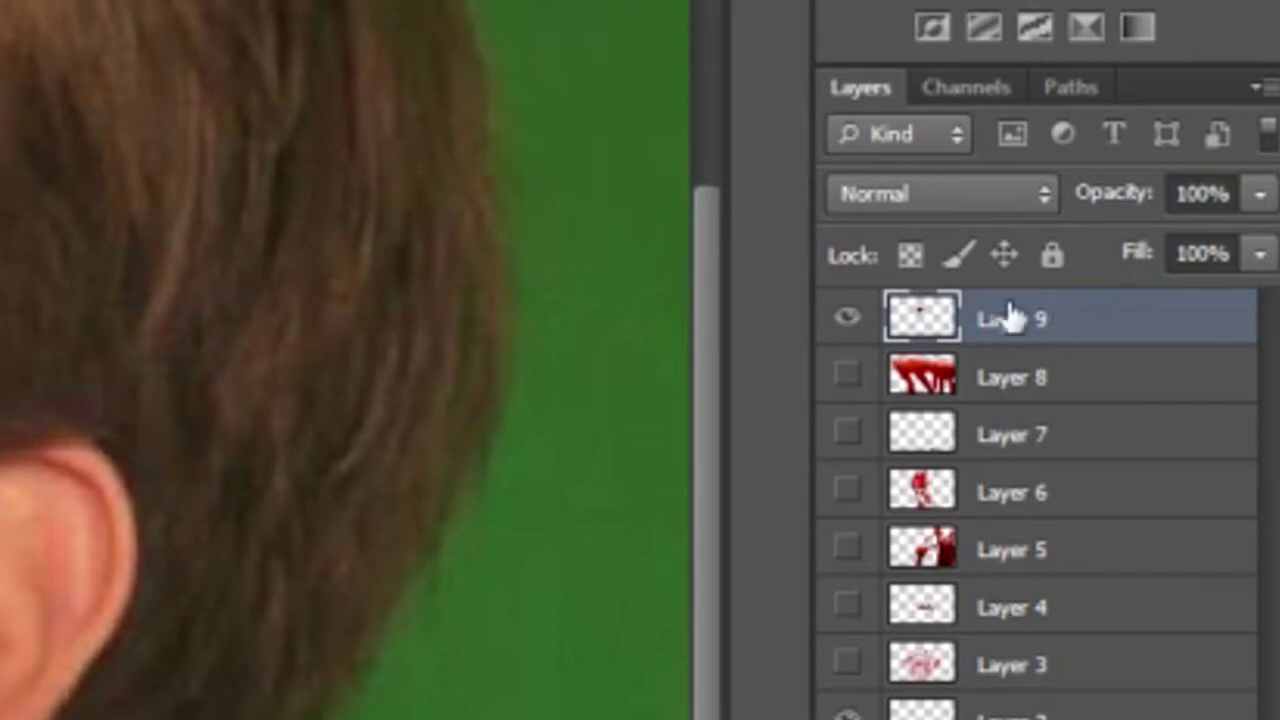
# Step: Set Layer 9's opacity to 80% and nudge the splatter until it is centred over the eye
pyautogui.doubleClick(1191, 196)
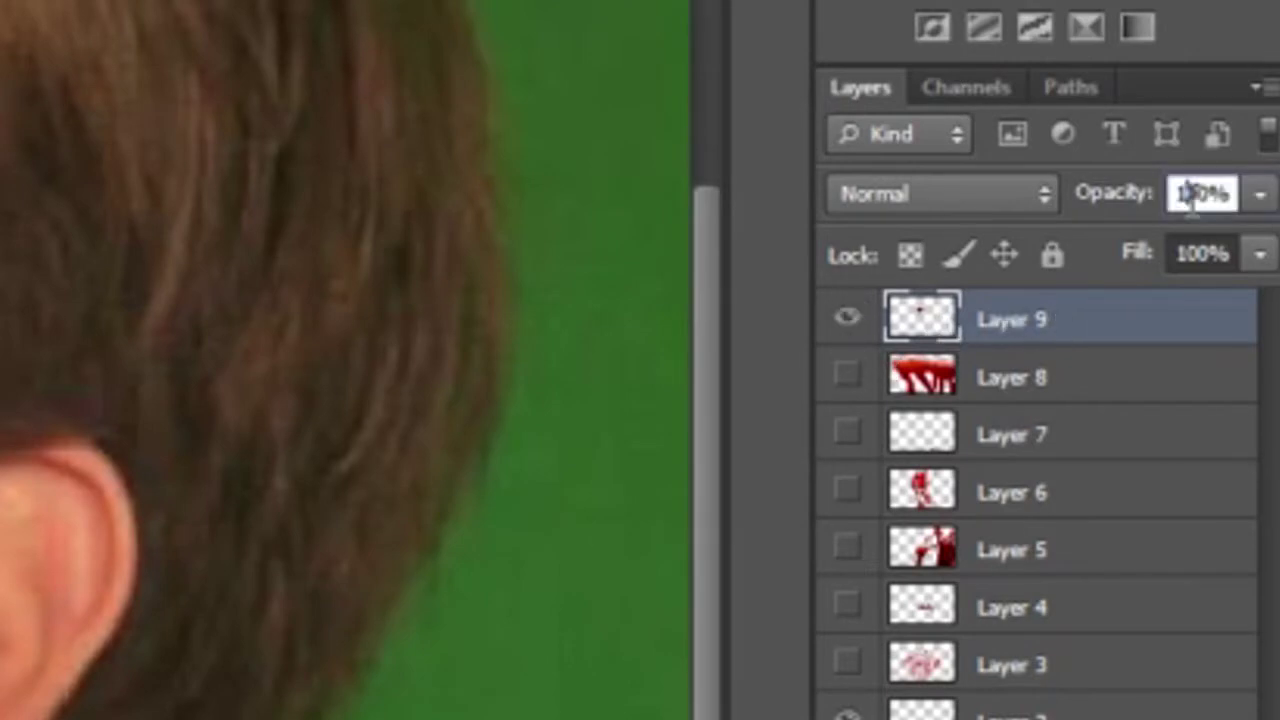
pyautogui.write('80')
pyautogui.press('Return')
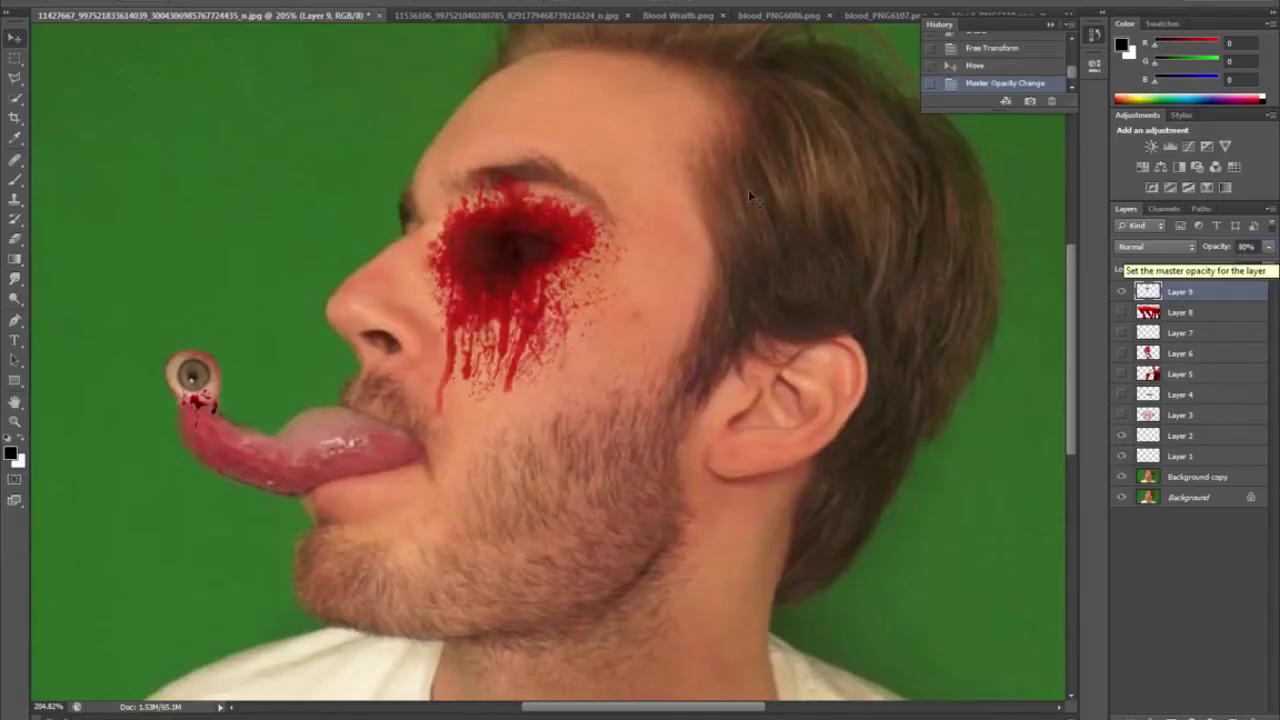
pyautogui.moveTo(535, 265)
pyautogui.mouseDown()
pyautogui.moveTo(600, 300)
pyautogui.moveTo(533, 248)
pyautogui.mouseUp()
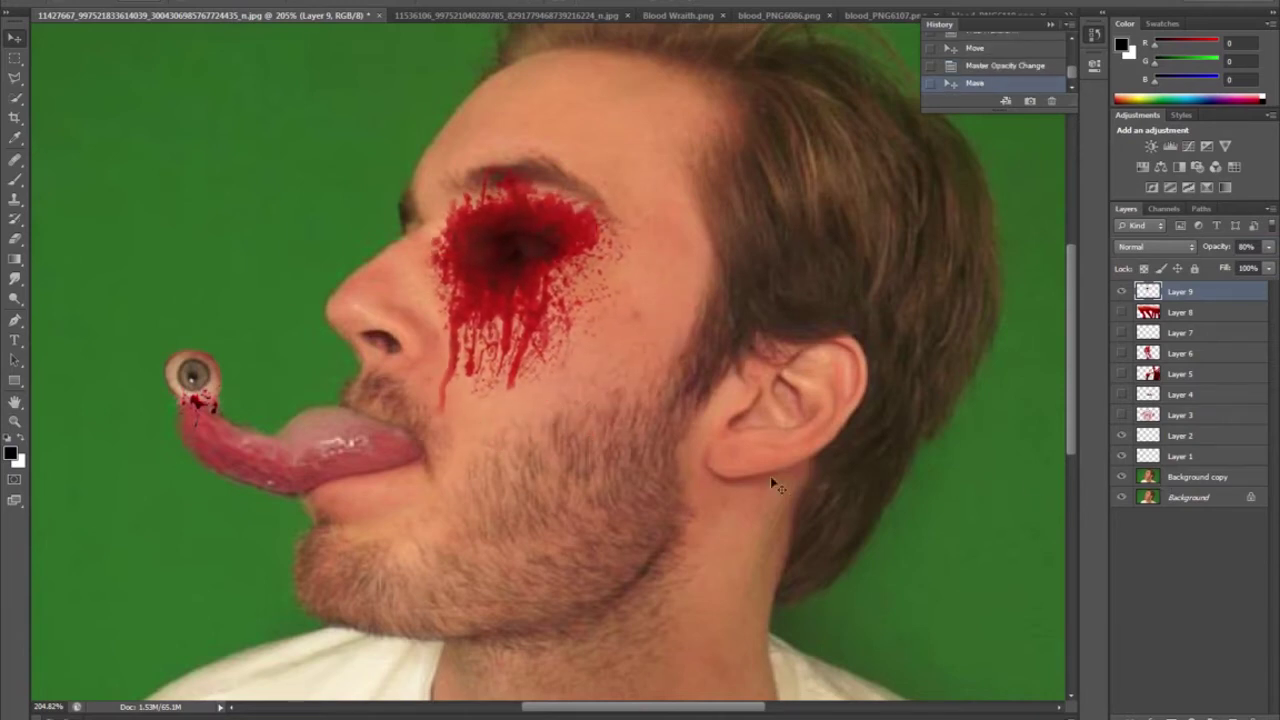
pyautogui.scroll(-6, 674, 429)
pyautogui.scroll(7, 685, 456)
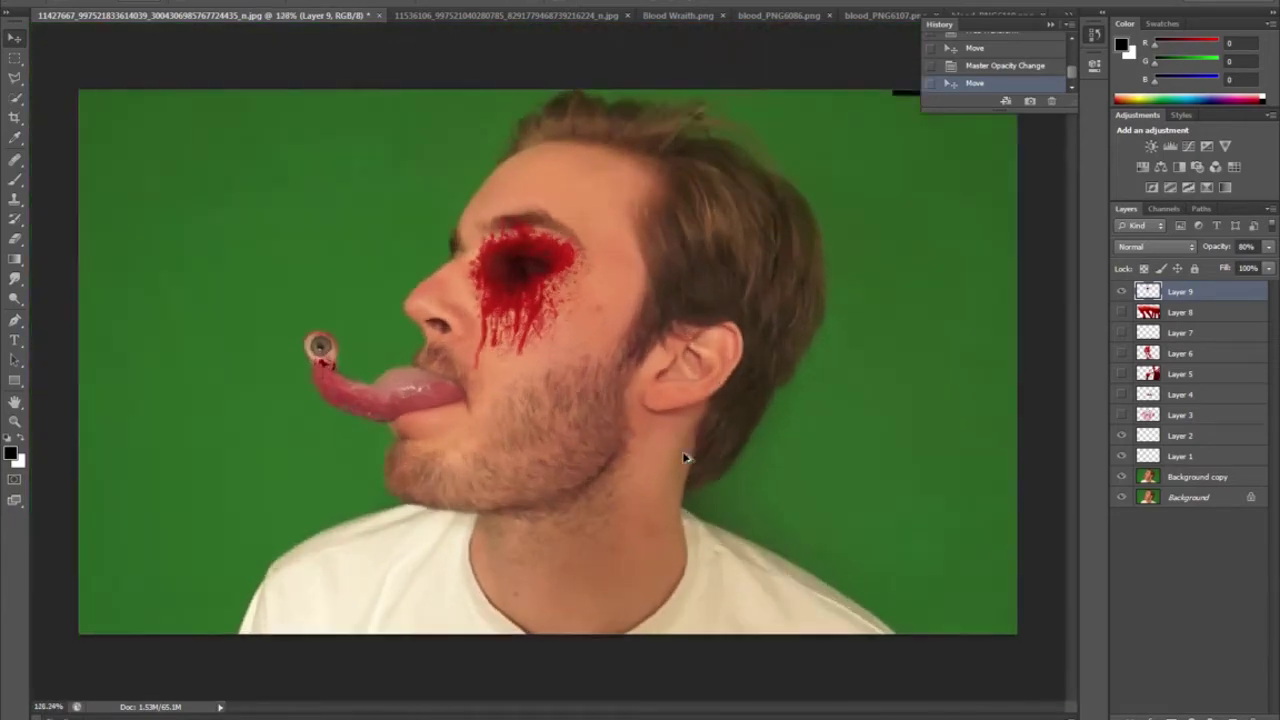
pyautogui.scroll(-2, 684, 457)
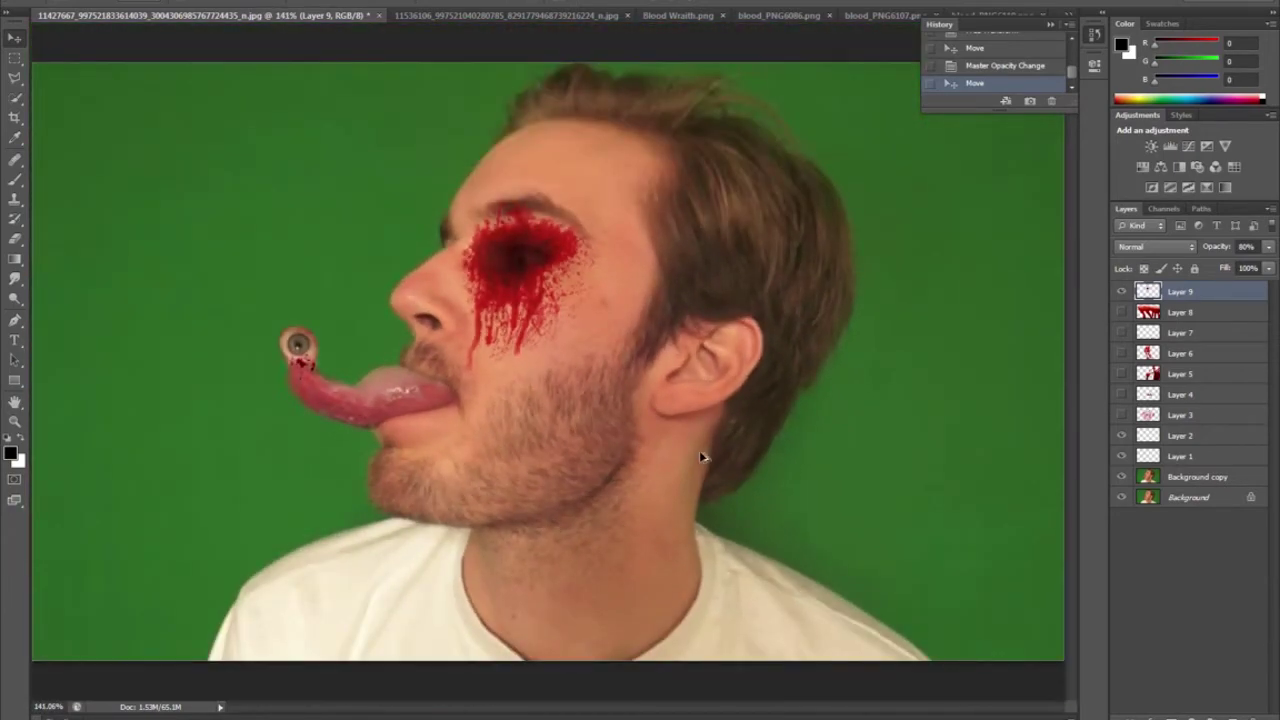
pyautogui.moveTo(527, 262); pyautogui.dragTo(530, 263)
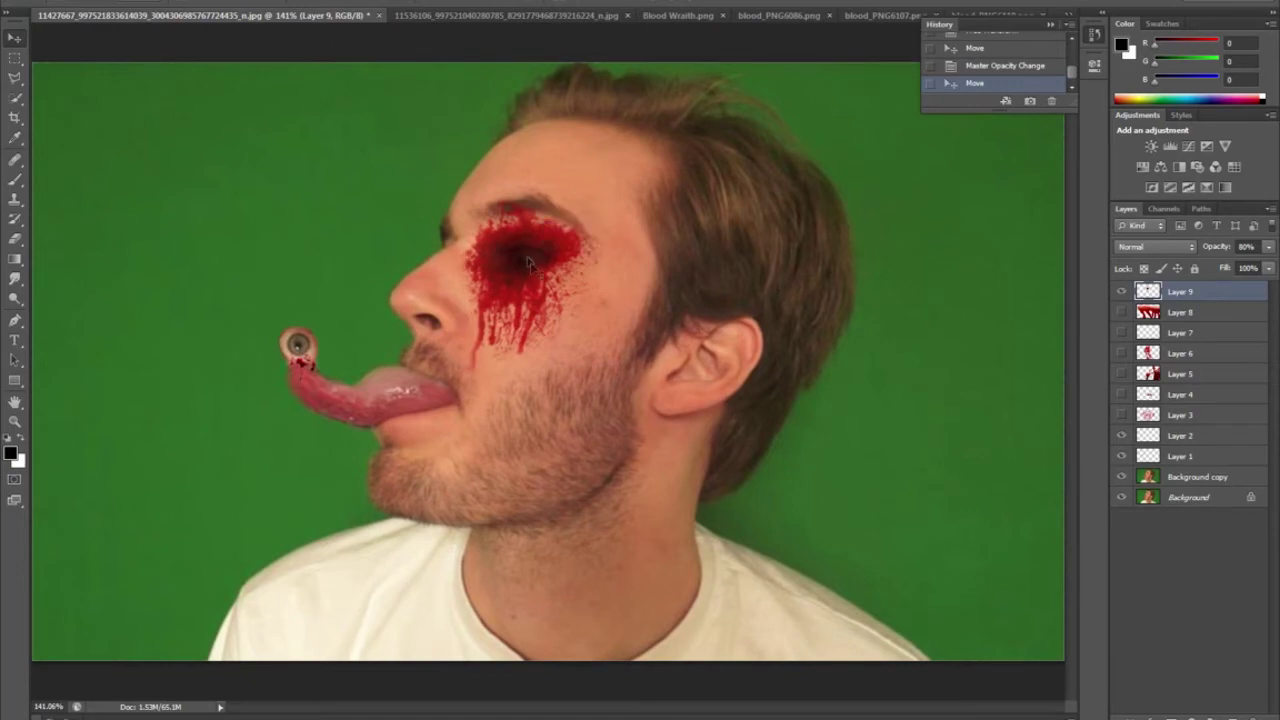
pyautogui.click(1094, 35)
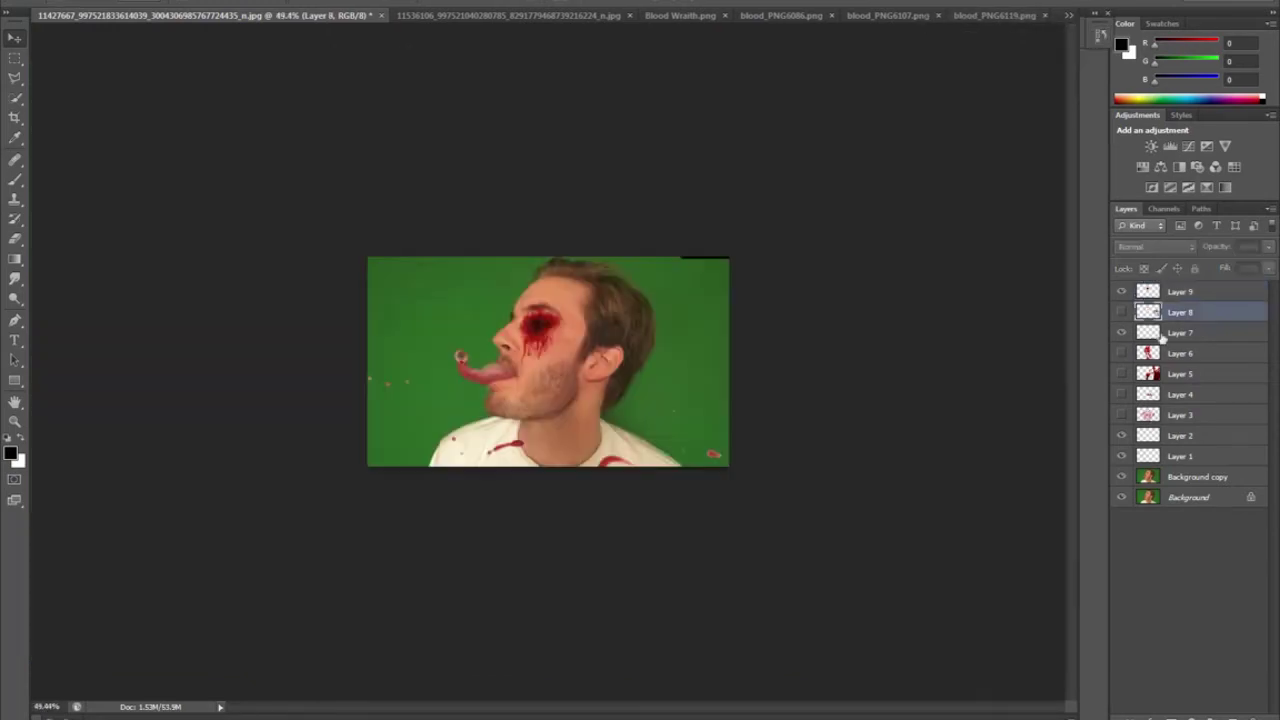
# Step: Scale down Layer 7's dripping blood splatter and move it over the mouth and tongue
pyautogui.hotkey('ctrl', 't')
pyautogui.moveTo(366, 254); pyautogui.dragTo(778, 403)
pyautogui.moveTo(905, 403); pyautogui.dragTo(520, 370)
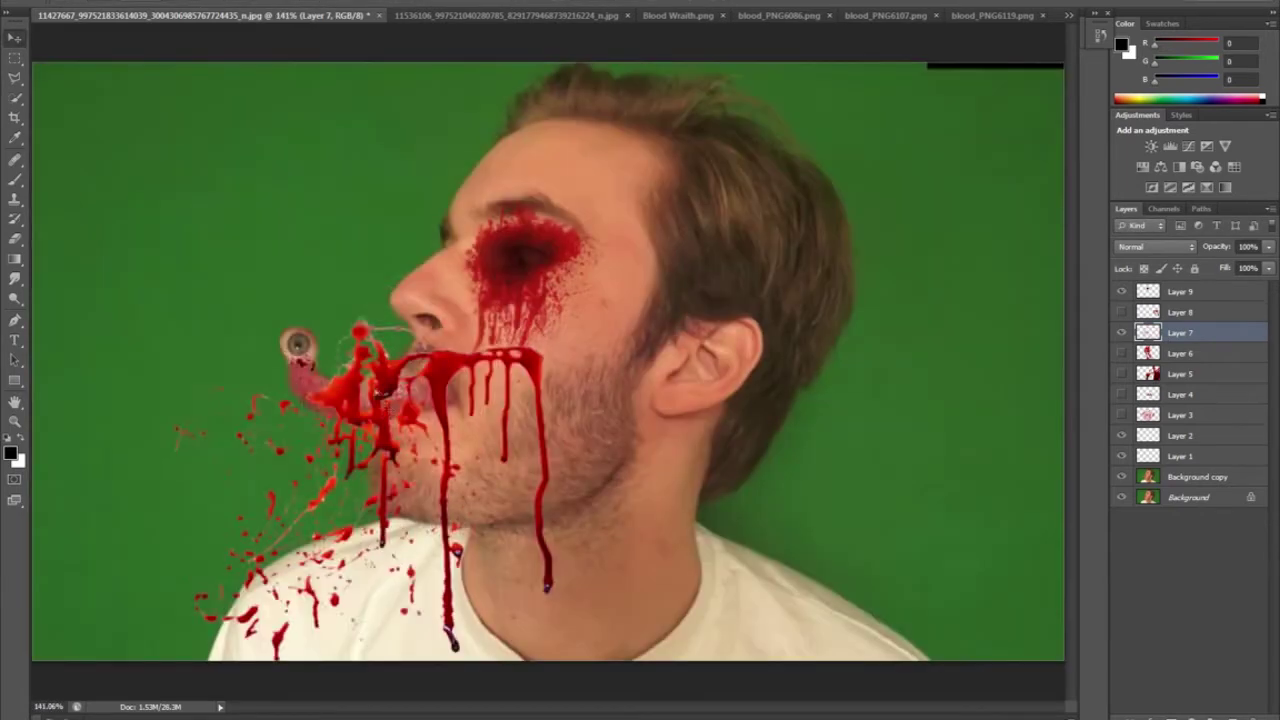
pyautogui.moveTo(388, 406); pyautogui.dragTo(376, 362)
pyautogui.hotkey('ctrl', 't')
pyautogui.moveTo(148, 270); pyautogui.dragTo(370, 416)
pyautogui.moveTo(470, 485); pyautogui.dragTo(342, 400)
pyautogui.moveTo(246, 346); pyautogui.dragTo(365, 418)
pyautogui.moveTo(433, 470); pyautogui.dragTo(351, 412)
pyautogui.press('Return')
# Step: Flip the Layer 7 splatter horizontally and place it below the tongue so it drips over the chin
pyautogui.hotkey('ctrl', 't')
pyautogui.click(66, 2)
pyautogui.click(342, 436)
pyautogui.press('Return')
pyautogui.hotkey('ctrl', 't')
pyautogui.moveTo(480, 413)
pyautogui.mouseDown()
pyautogui.moveTo(484, 366)
pyautogui.moveTo(490, 448)
pyautogui.moveTo(486, 400)
pyautogui.mouseUp()
pyautogui.moveTo(352, 413); pyautogui.dragTo(356, 510)
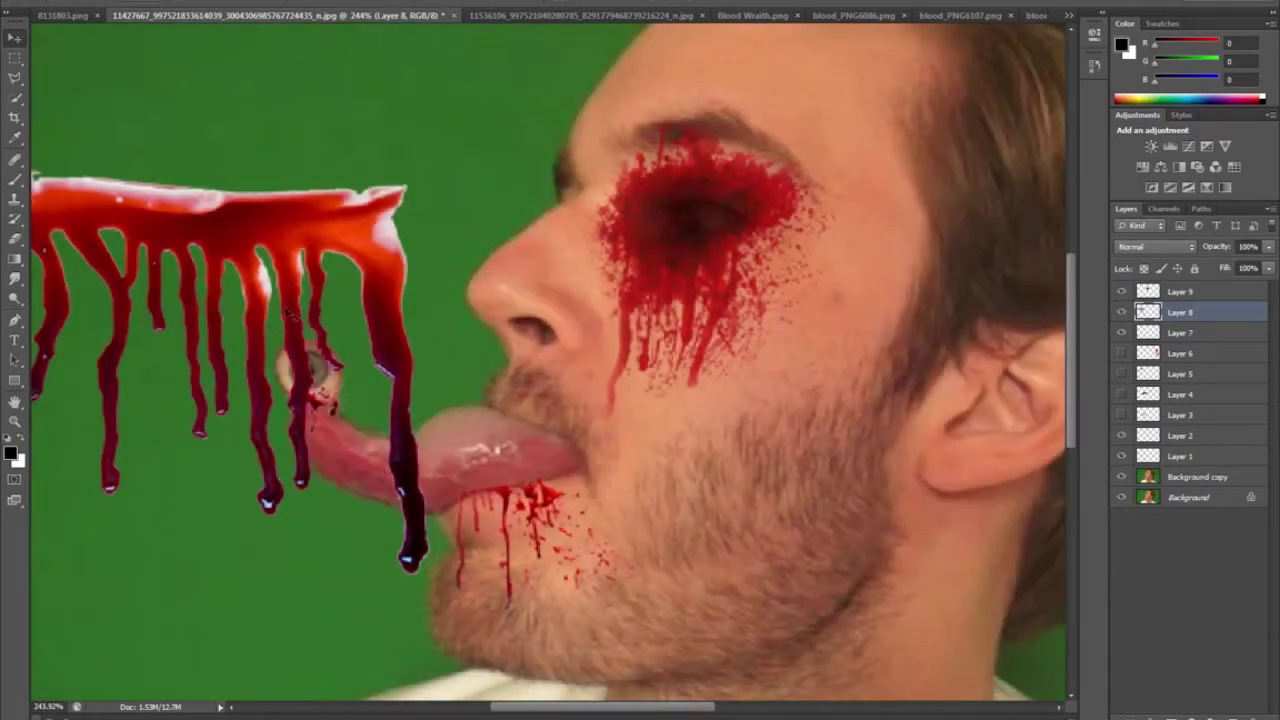
# Step: Scale down Layer 8's dripping blood beside the tongue tip and move Layer 2's small splatter to the top of the eyeball
pyautogui.hotkey('ctrl', 't')
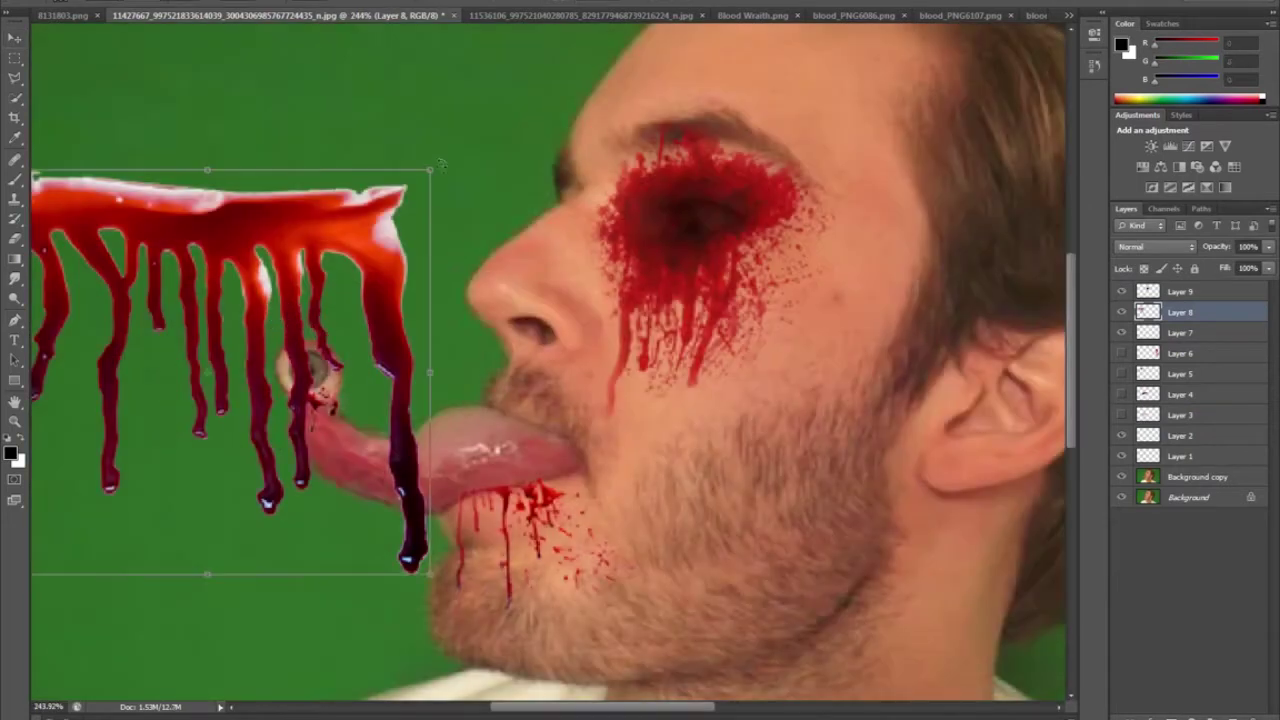
pyautogui.moveTo(434, 166); pyautogui.dragTo(92, 478)
pyautogui.moveTo(60, 520); pyautogui.dragTo(297, 480)
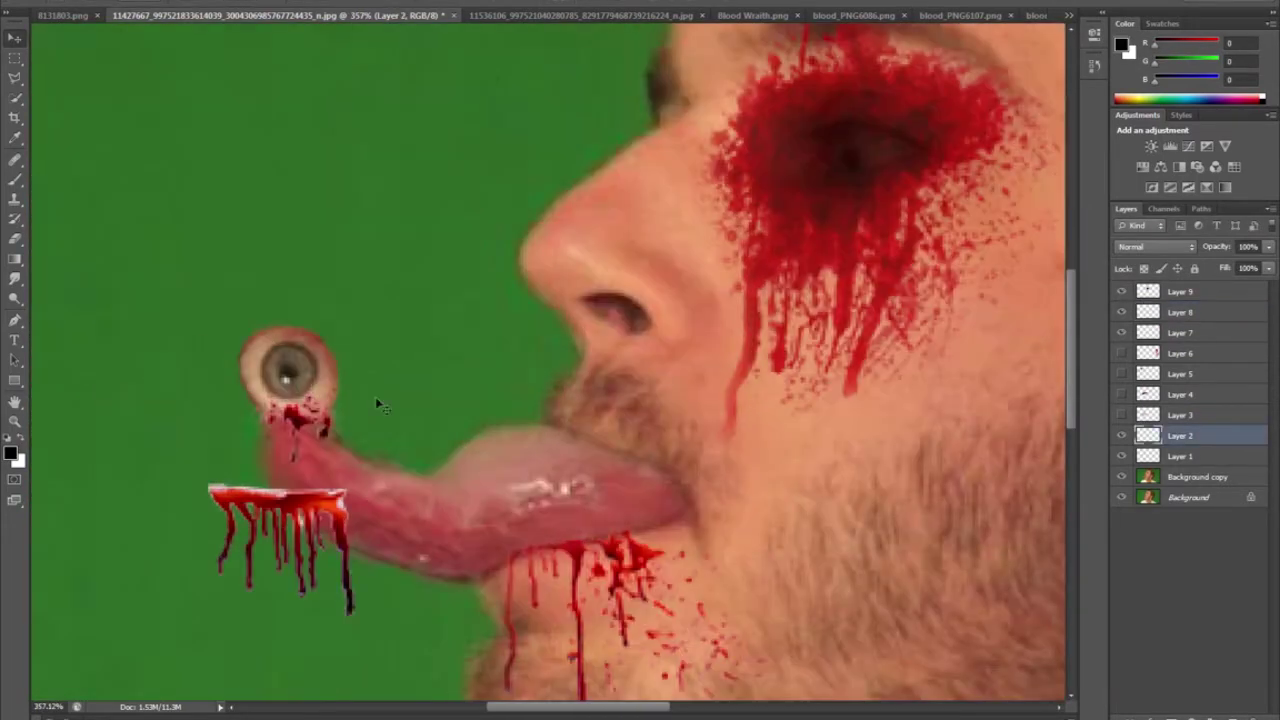
pyautogui.moveTo(374, 403); pyautogui.dragTo(302, 316)
# Step: Shrink the Layer 8 drips further and fit them onto the tongue tip directly beneath the eyeball
pyautogui.moveTo(290, 528); pyautogui.dragTo(322, 448)
pyautogui.hotkey('ctrl', 't')
pyautogui.moveTo(389, 538); pyautogui.dragTo(321, 475)
pyautogui.press('Return')
pyautogui.moveTo(291, 427); pyautogui.dragTo(309, 431)
pyautogui.scroll(4, 308, 478)
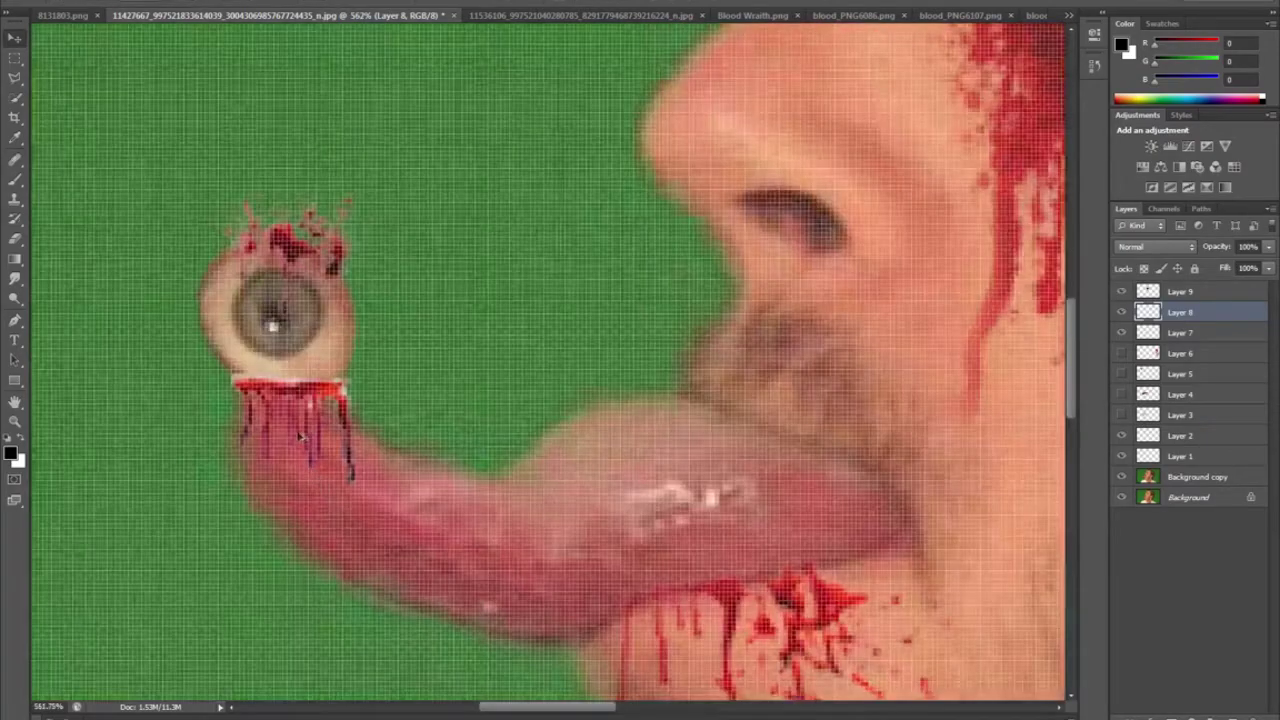
# Step: Try to erase the edges of the drips beneath the eyeball with the Eraser at 65% hardness
pyautogui.rightClick(486, 352)
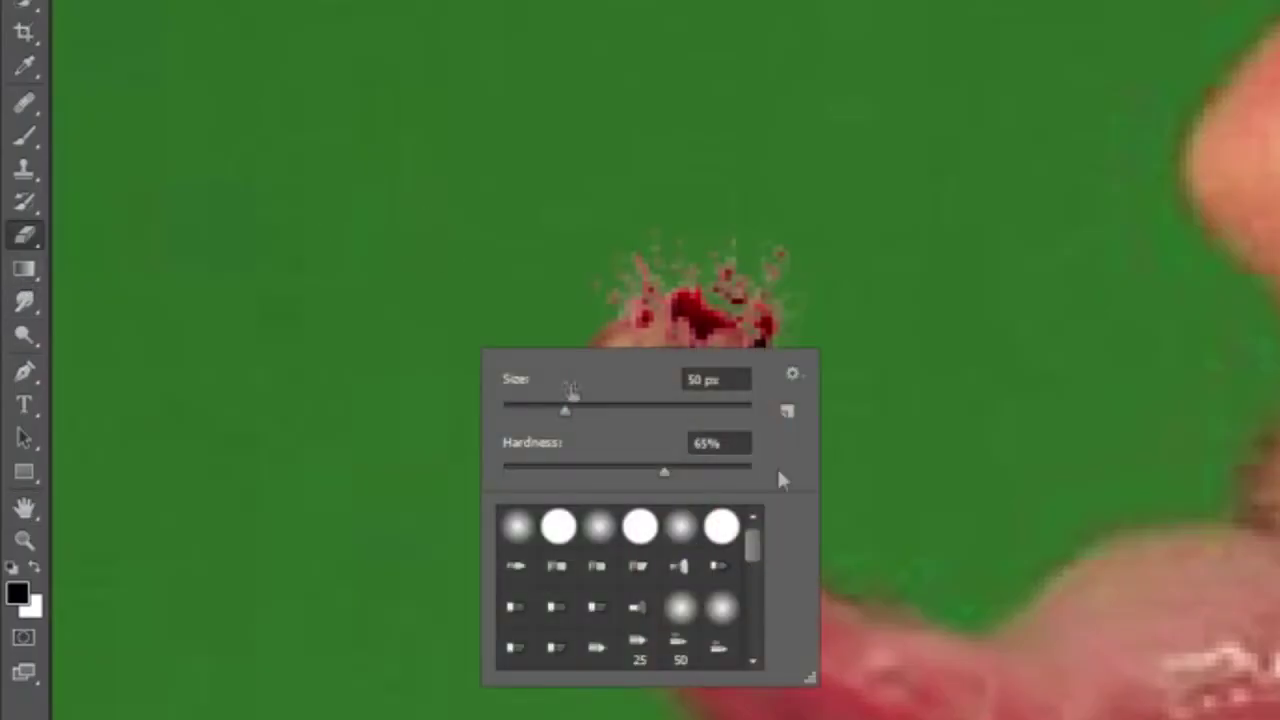
pyautogui.press('Return')
pyautogui.moveTo(622, 488); pyautogui.dragTo(811, 500)
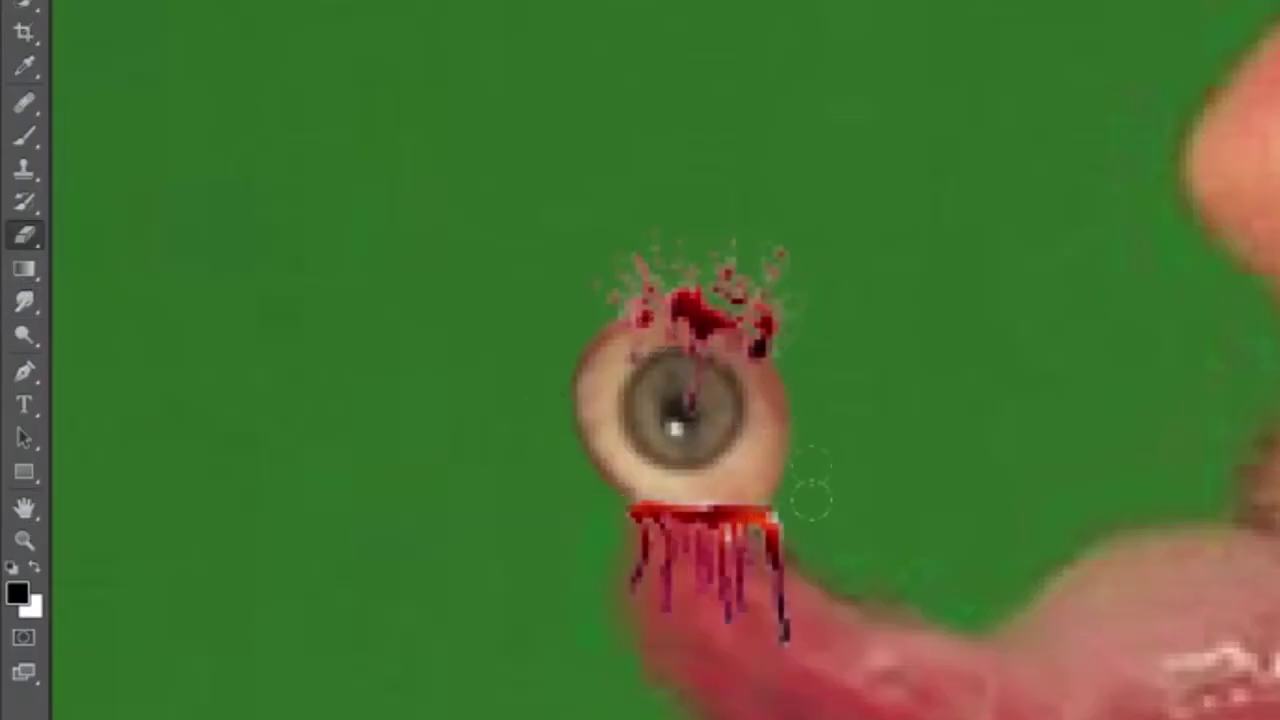
pyautogui.hotkey('ctrl', 'alt', 'z')
pyautogui.hotkey('ctrl', 'alt', 'z')
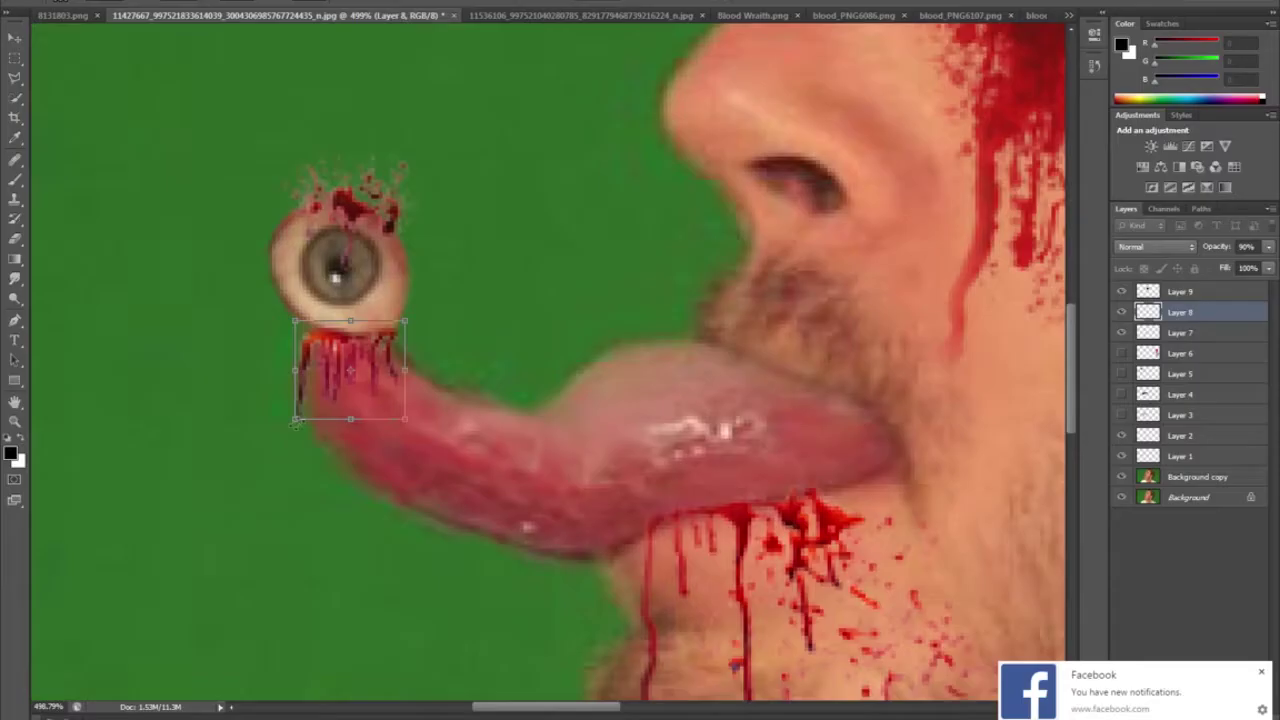
# Step: Adjust the corners of the Layer 8 drips so they fit the width of the tongue tip
pyautogui.moveTo(296, 421); pyautogui.dragTo(305, 428)
pyautogui.moveTo(405, 323); pyautogui.dragTo(399, 315)
pyautogui.moveTo(295, 321); pyautogui.dragTo(291, 318)
pyautogui.moveTo(405, 420); pyautogui.dragTo(410, 419)
pyautogui.press('Return')
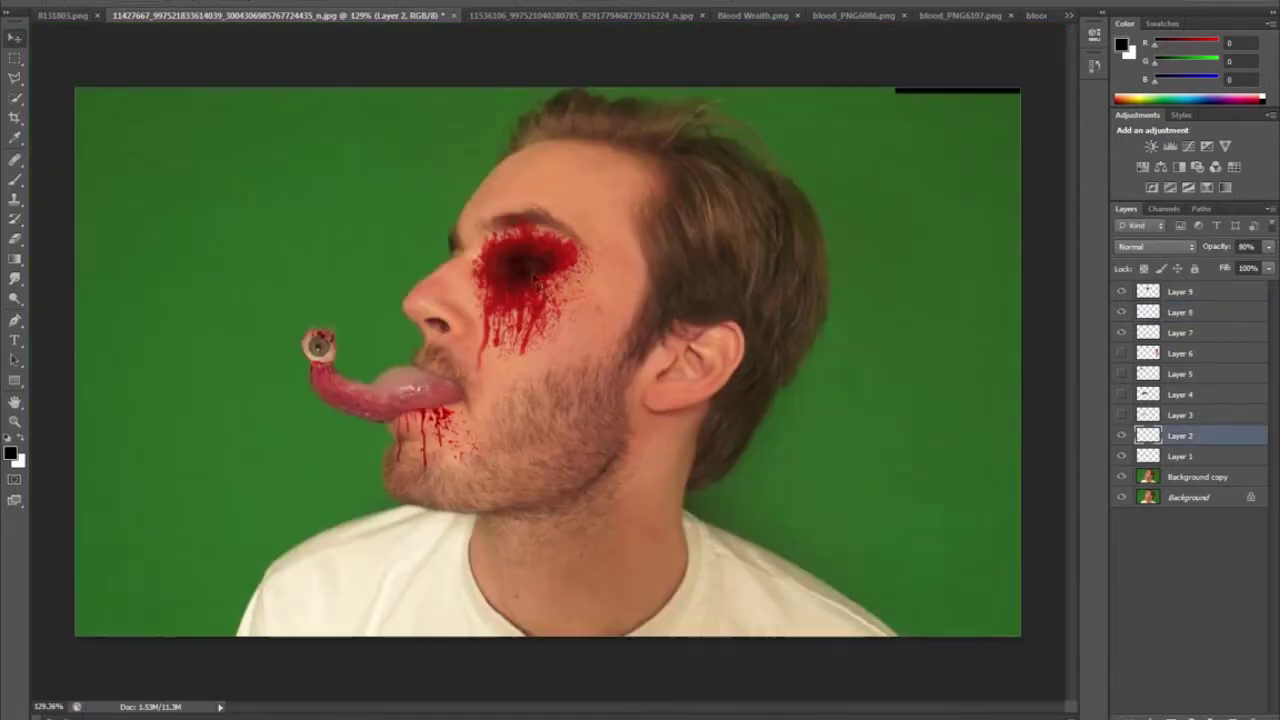
# Step: Show Layer 6 and erase its blood streaks over the hair behind the ear
pyautogui.click(1122, 353)
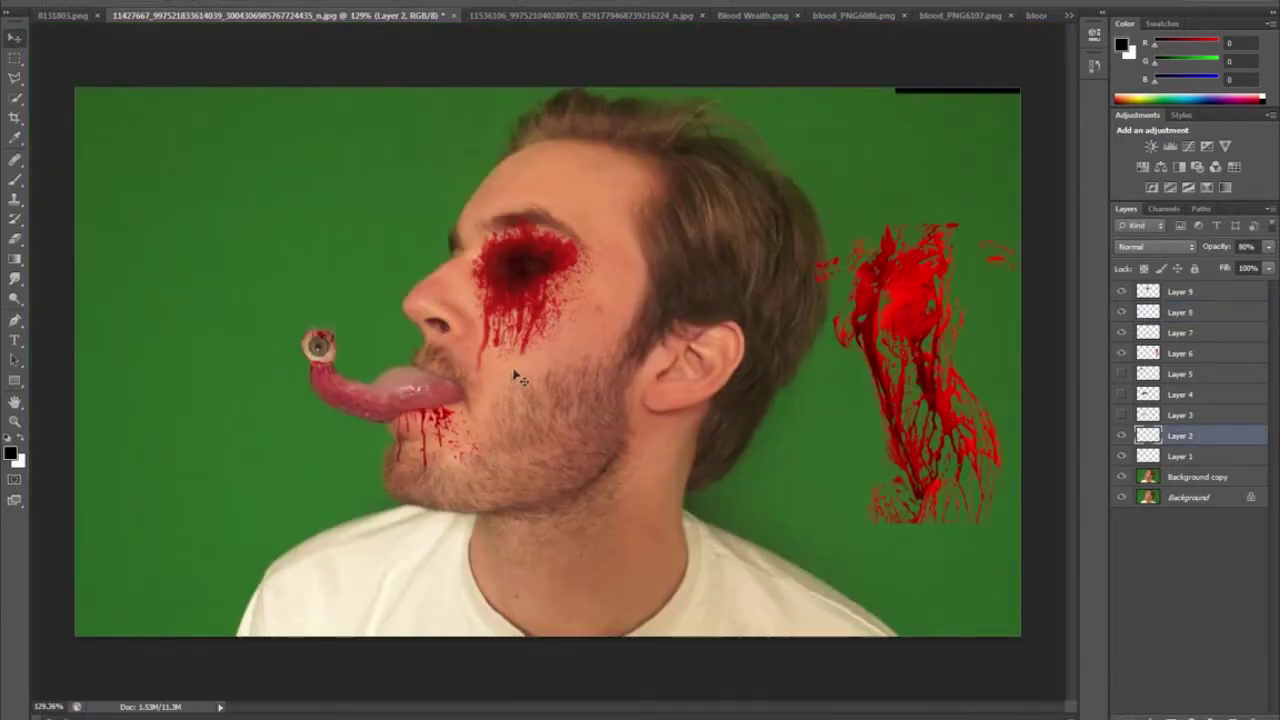
pyautogui.press('e')
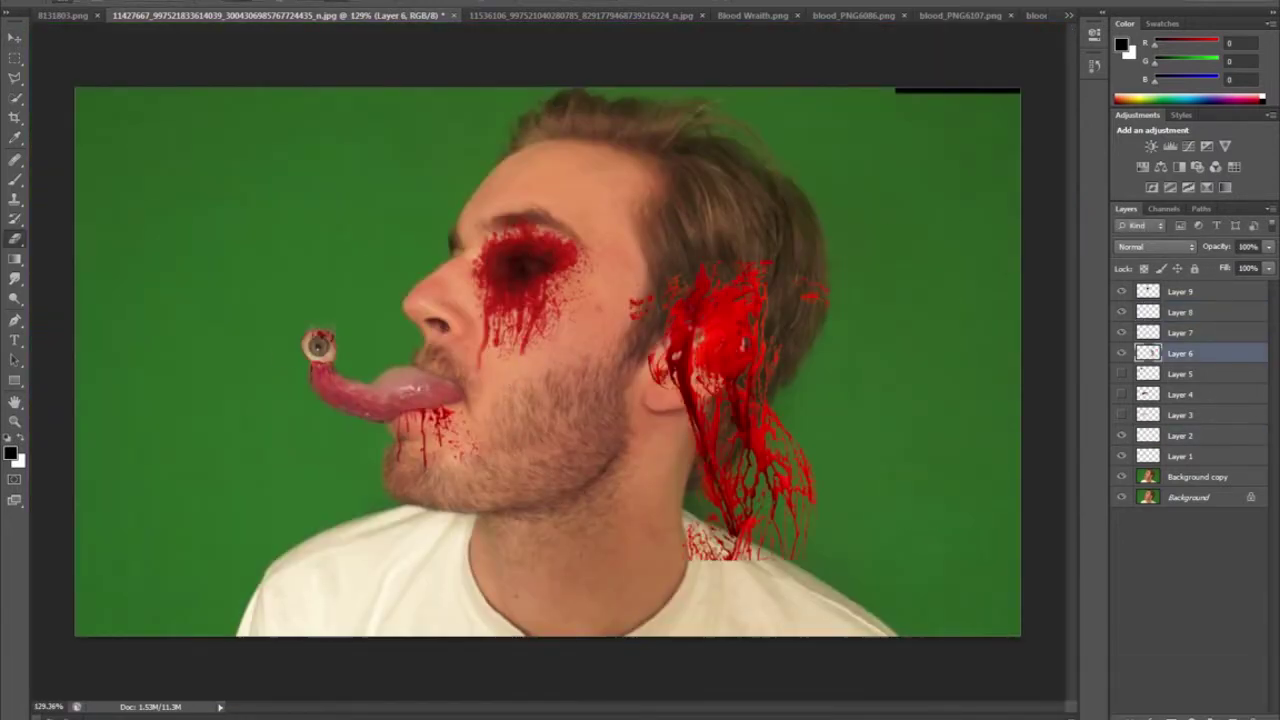
pyautogui.scroll(3, 695, 391)
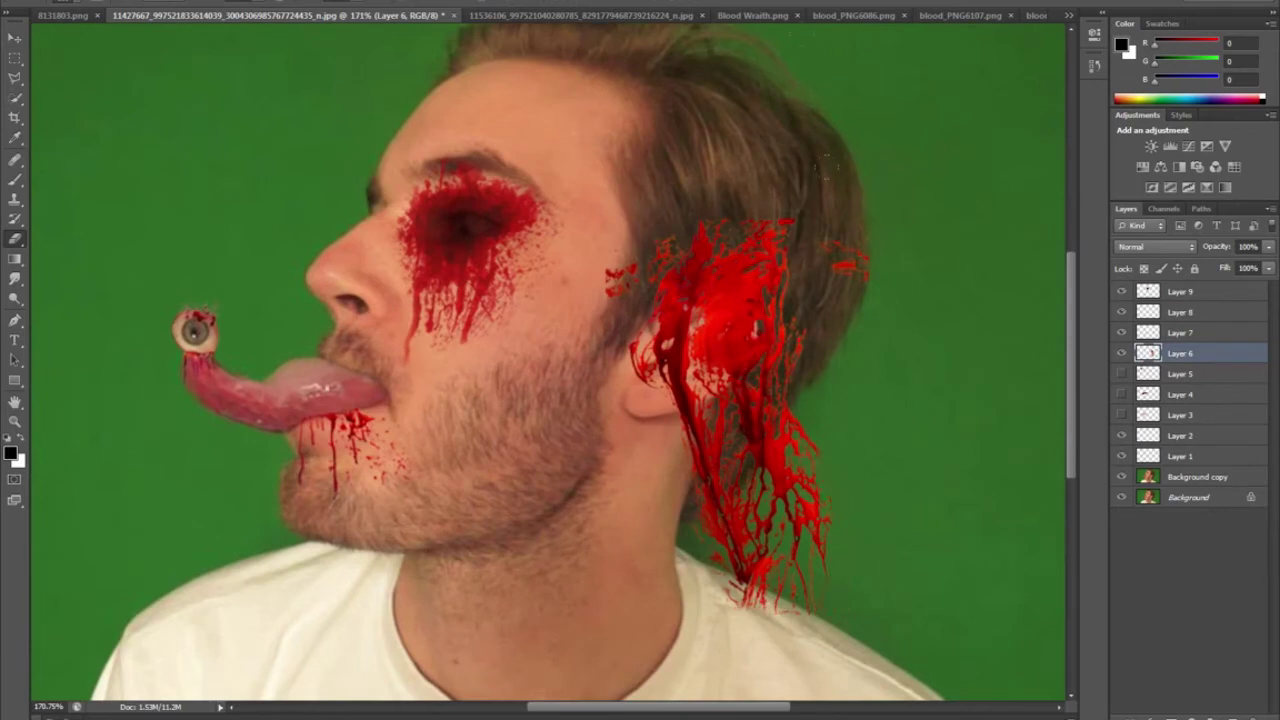
pyautogui.moveTo(850, 245); pyautogui.dragTo(848, 270)
pyautogui.moveTo(824, 480); pyautogui.dragTo(824, 570)
pyautogui.click(1094, 66)
pyautogui.moveTo(824, 249); pyautogui.dragTo(725, 345)
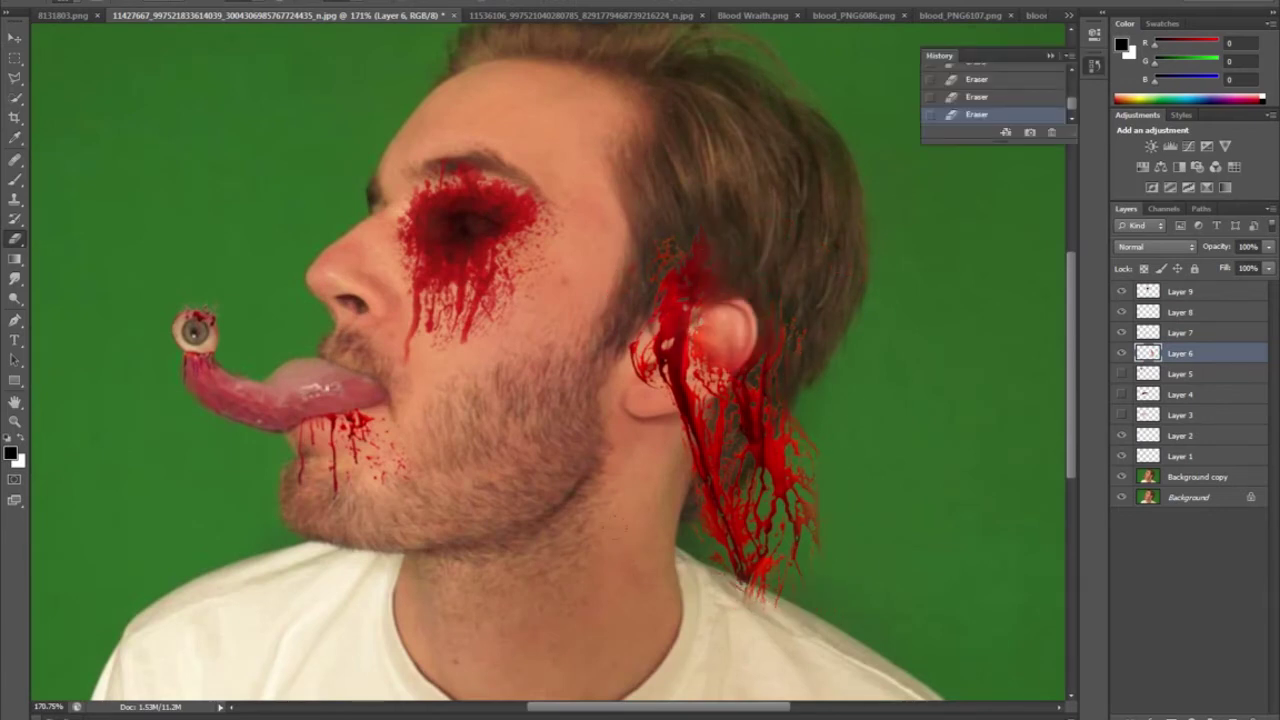
# Step: Rotate and scale down Layer 6's blood so it stretches from the eye socket across the tongue to the eyeball
pyautogui.click(14, 38)
pyautogui.hotkey('ctrl', 't')
pyautogui.moveTo(887, 212); pyautogui.dragTo(278, 231)
pyautogui.moveTo(711, 465); pyautogui.dragTo(306, 329)
pyautogui.moveTo(108, 204); pyautogui.dragTo(126, 218)
pyautogui.moveTo(173, 458); pyautogui.dragTo(175, 443)
pyautogui.moveTo(491, 106); pyautogui.dragTo(493, 128)
pyautogui.press('Return')
pyautogui.hotkey('ctrl', '0')
# Step: Show Layer 5, flip its blood splatter horizontally and move it over the cheek below the eye
pyautogui.click(1121, 373)
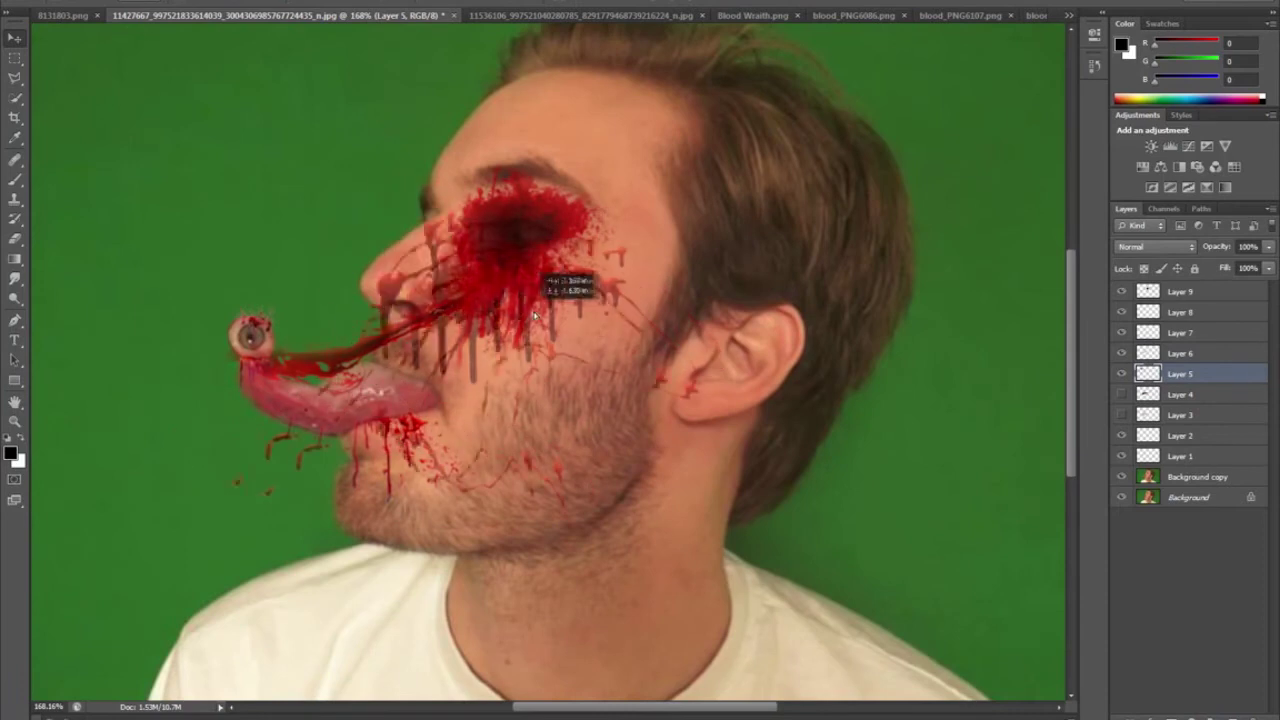
pyautogui.click(78, 2)
pyautogui.moveTo(92, 268)
pyautogui.click(352, 436)
pyautogui.moveTo(440, 346); pyautogui.dragTo(553, 327)
# Step: Rotate and scale down Layer 5's splatter so it spreads from the eye across the cheek toward the ear
pyautogui.hotkey('ctrl', 't')
pyautogui.moveTo(828, 534); pyautogui.dragTo(876, 447)
pyautogui.moveTo(334, 269); pyautogui.dragTo(363, 251)
pyautogui.moveTo(751, 120); pyautogui.dragTo(682, 185)
pyautogui.moveTo(374, 249); pyautogui.dragTo(371, 240)
pyautogui.press('Return')
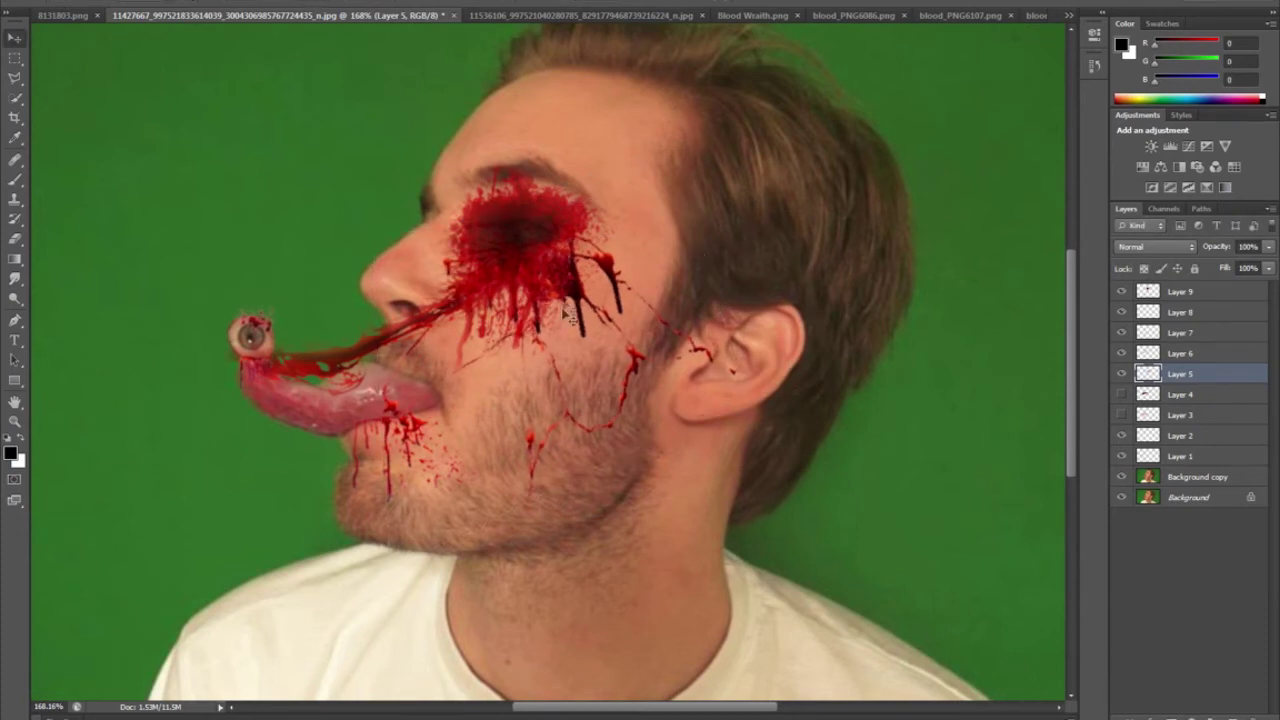
pyautogui.moveTo(630, 316); pyautogui.dragTo(618, 316)
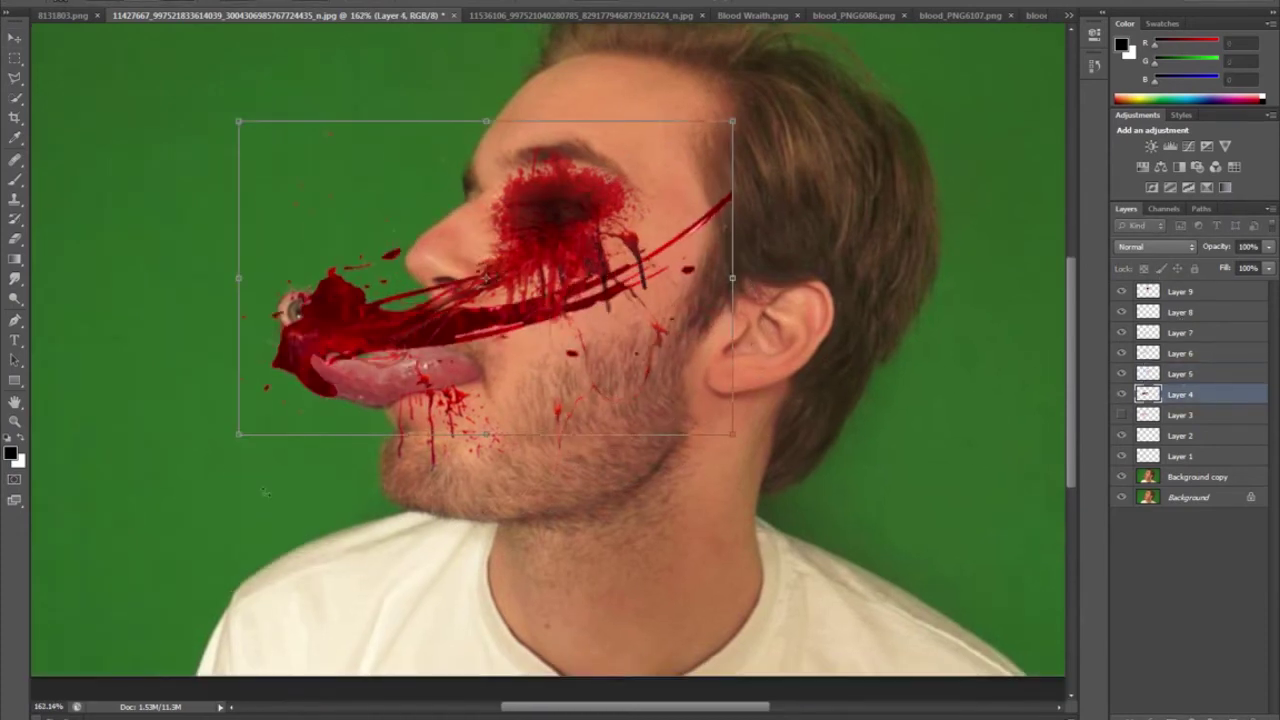
# Step: Scale down Layer 4's blood streak and place it at the tongue tip around the base of the eyeball
pyautogui.moveTo(545, 212); pyautogui.dragTo(290, 330)
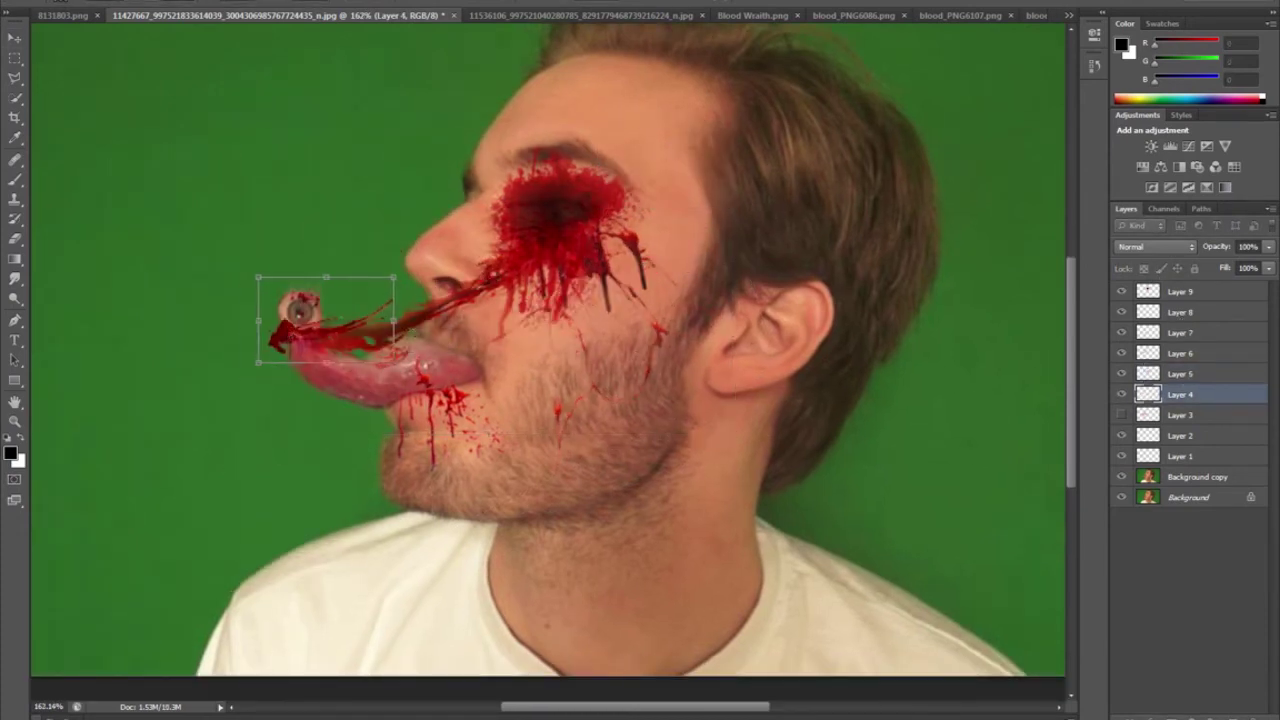
pyautogui.press('Return')
pyautogui.scroll(3, 292, 350)
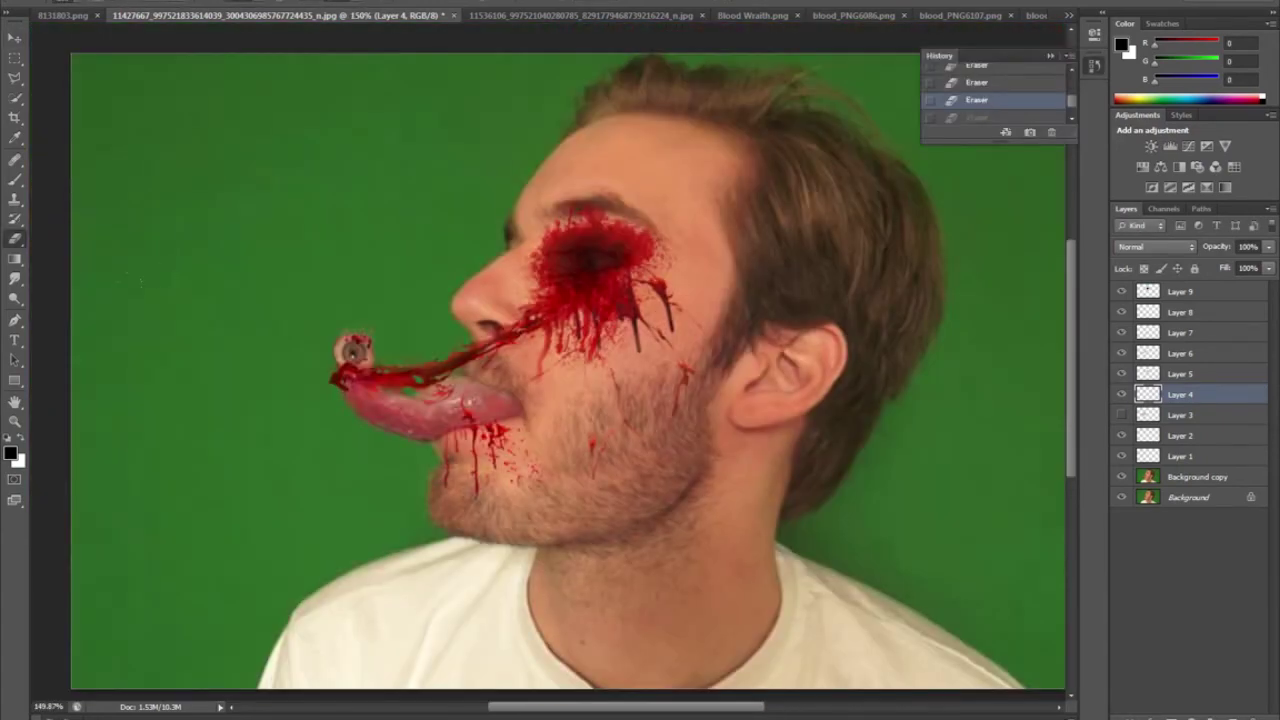
pyautogui.rightClick(392, 360)
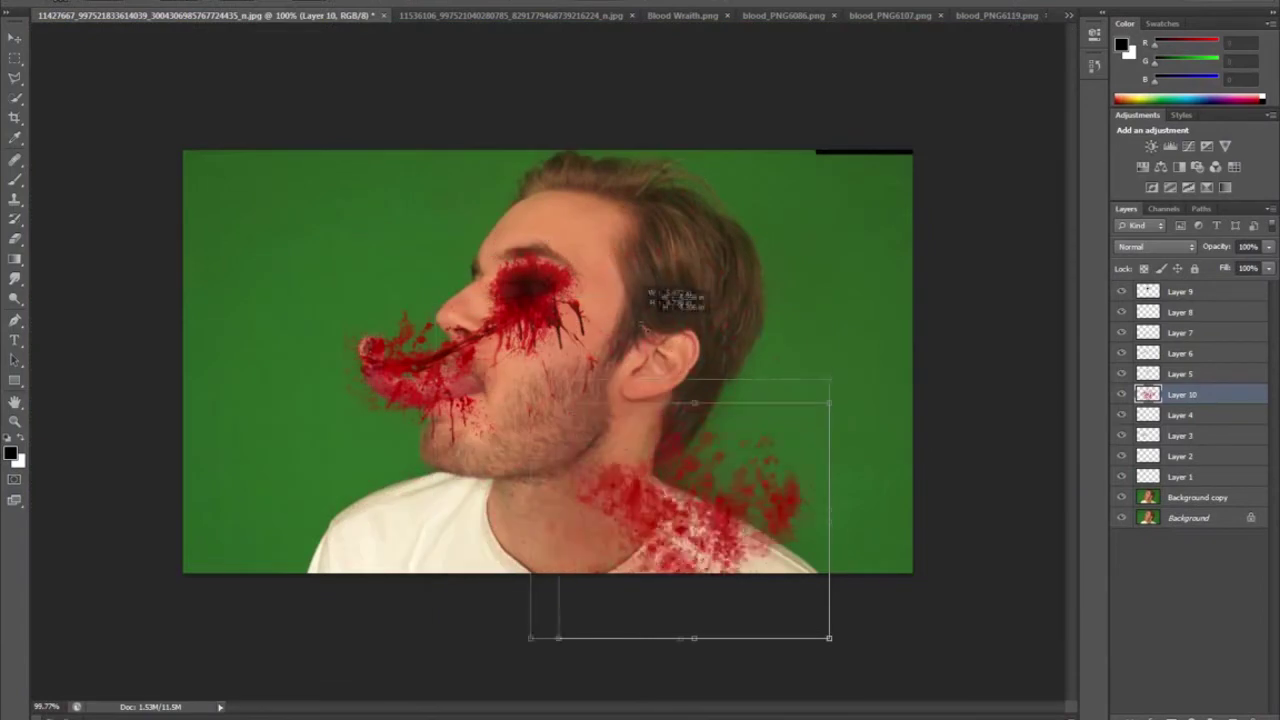
# Step: Scale down Layer 10's blood splatter and place it over the cheek
pyautogui.moveTo(657, 286); pyautogui.dragTo(490, 468)
pyautogui.moveTo(429, 509); pyautogui.dragTo(526, 429)
pyautogui.press('Return')
pyautogui.moveTo(612, 375); pyautogui.dragTo(552, 366)
# Step: Set Layer 10's opacity to 50% and move the layer below Layer 3 in the stack
pyautogui.doubleClick(1245, 247)
pyautogui.write('50')
pyautogui.press('Return')
pyautogui.moveTo(564, 337); pyautogui.dragTo(564, 345)
pyautogui.scroll(10, 572, 402)
pyautogui.moveTo(1180, 396)
pyautogui.mouseDown()
pyautogui.moveTo(1186, 460)
pyautogui.moveTo(1186, 447)
pyautogui.mouseUp()
# Step: Erase parts of the Layer 10 splatter on the cheek with the Eraser Tool sized to 20 px
pyautogui.click(15, 239)
pyautogui.scroll(-2, 545, 370)
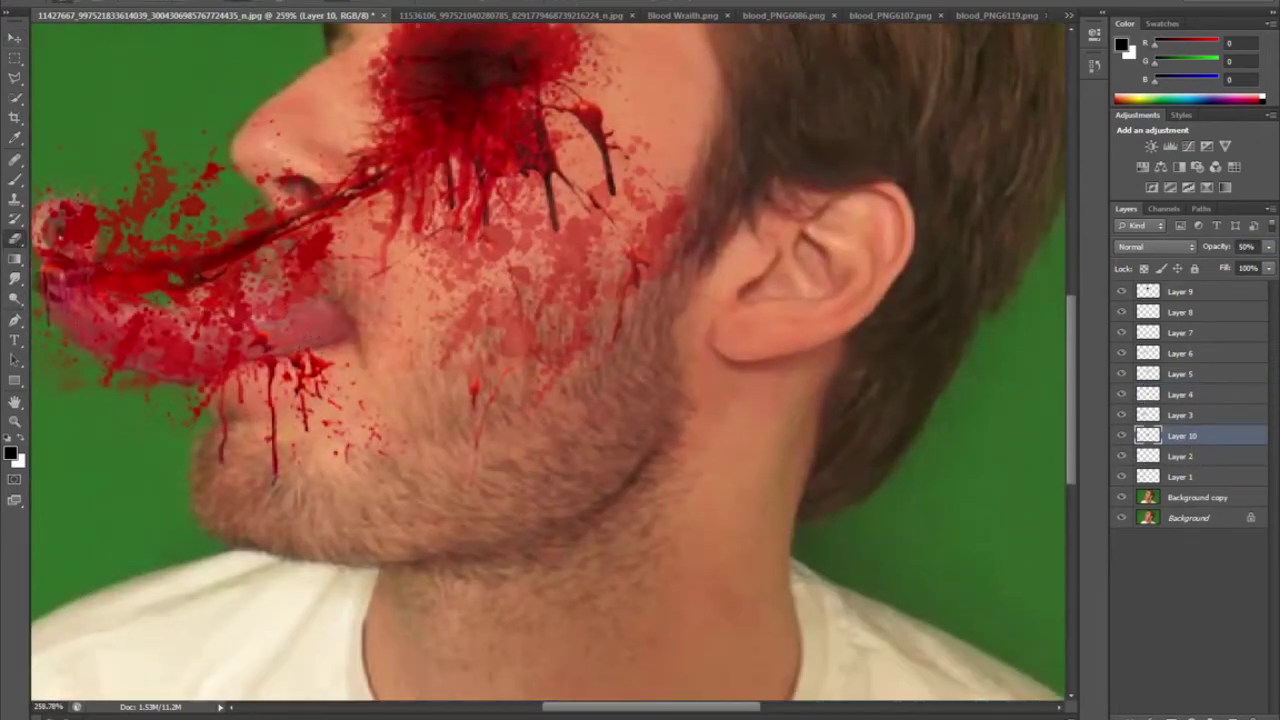
pyautogui.scroll(-6, 345, 333)
pyautogui.rightClick(357, 342)
pyautogui.doubleClick(498, 367)
pyautogui.write('20')
pyautogui.press('Return')
pyautogui.click(523, 273)
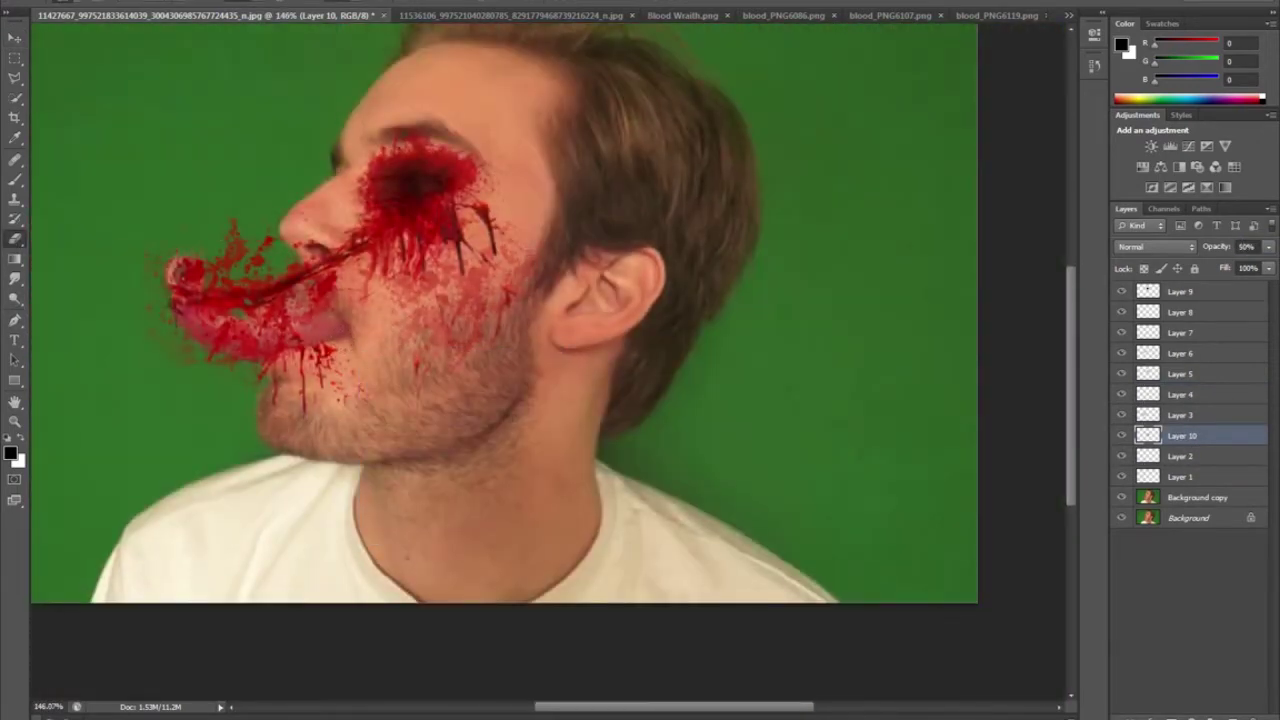
# Step: Step back and forward through the recorded Eraser strokes on Layer 3 to review the cleanup around the tongue and eyeball
pyautogui.scroll(4, 363, 272)
pyautogui.click(1095, 34)
pyautogui.click(1095, 65)
pyautogui.click(1030, 116)
pyautogui.moveTo(1072, 88)
pyautogui.mouseDown()
pyautogui.moveTo(1072, 113)
pyautogui.moveTo(1072, 97)
pyautogui.mouseUp()
pyautogui.click(989, 94)
pyautogui.click(986, 113)
pyautogui.scroll(-1, 984, 114)
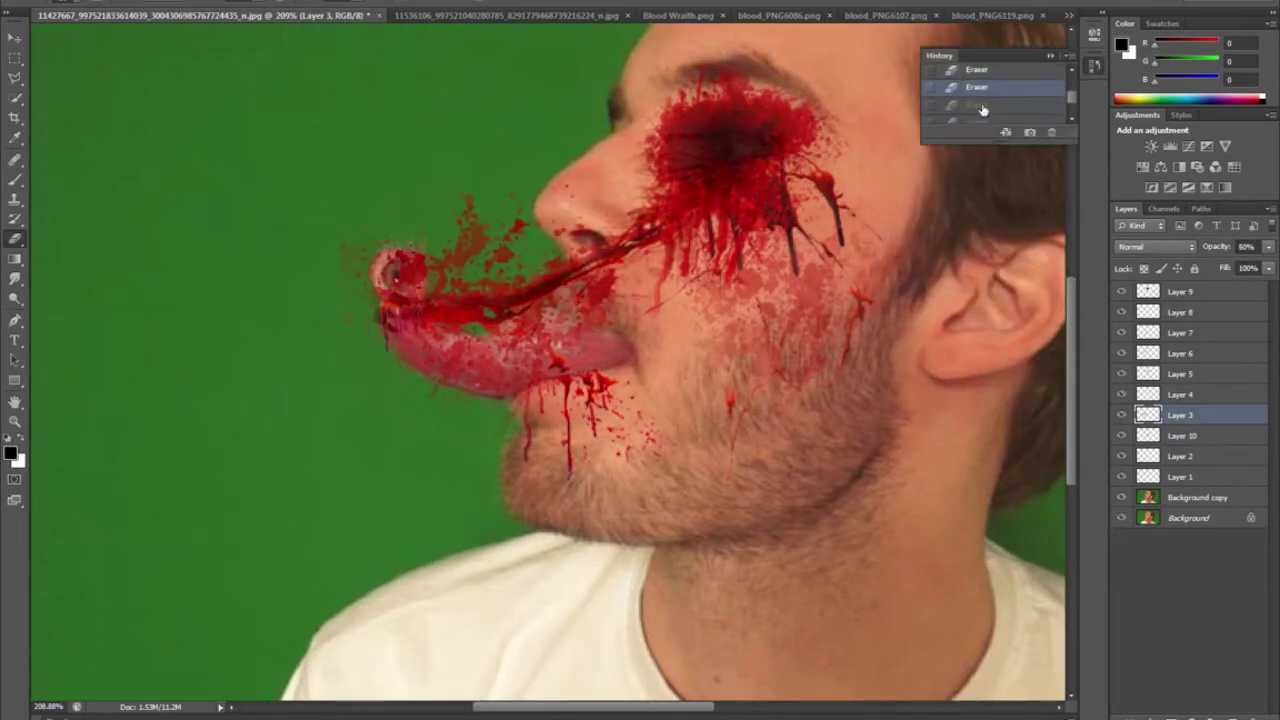
pyautogui.click(980, 109)
pyautogui.scroll(-1, 979, 111)
pyautogui.click(980, 110)
pyautogui.click(980, 119)
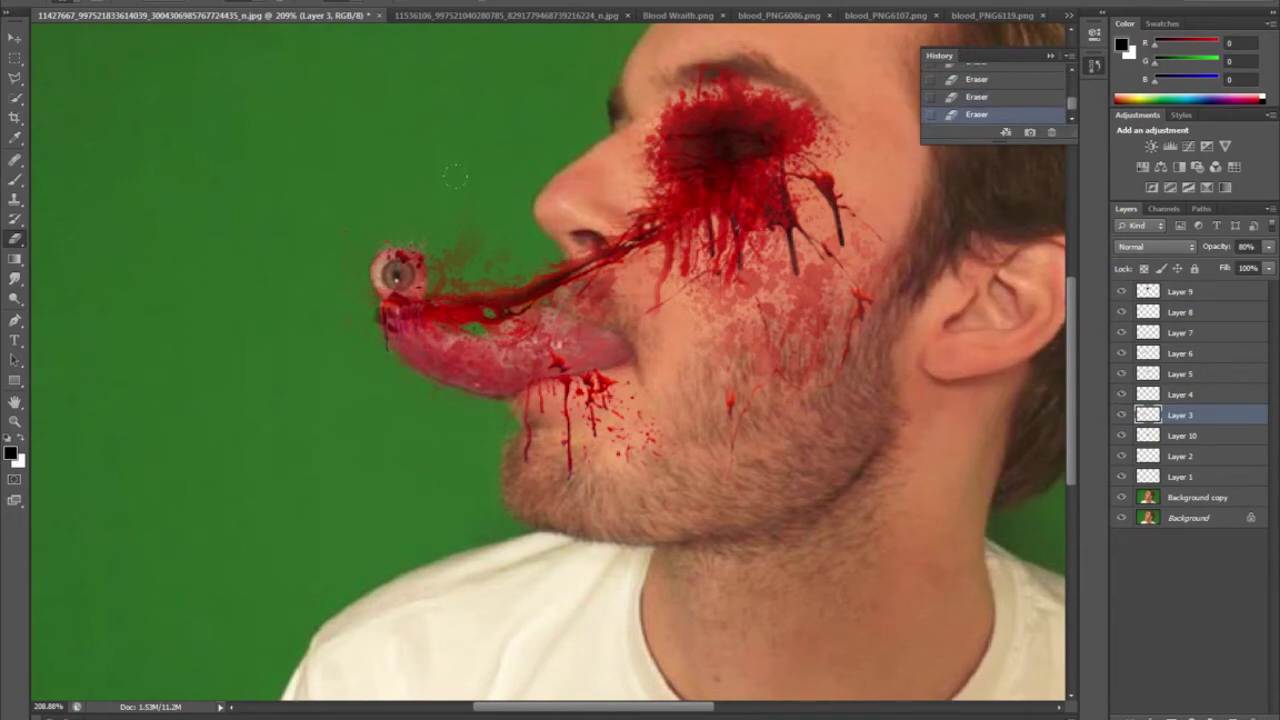
# Step: Set Layer 4's opacity to 80%
pyautogui.scroll(-3, 445, 160)
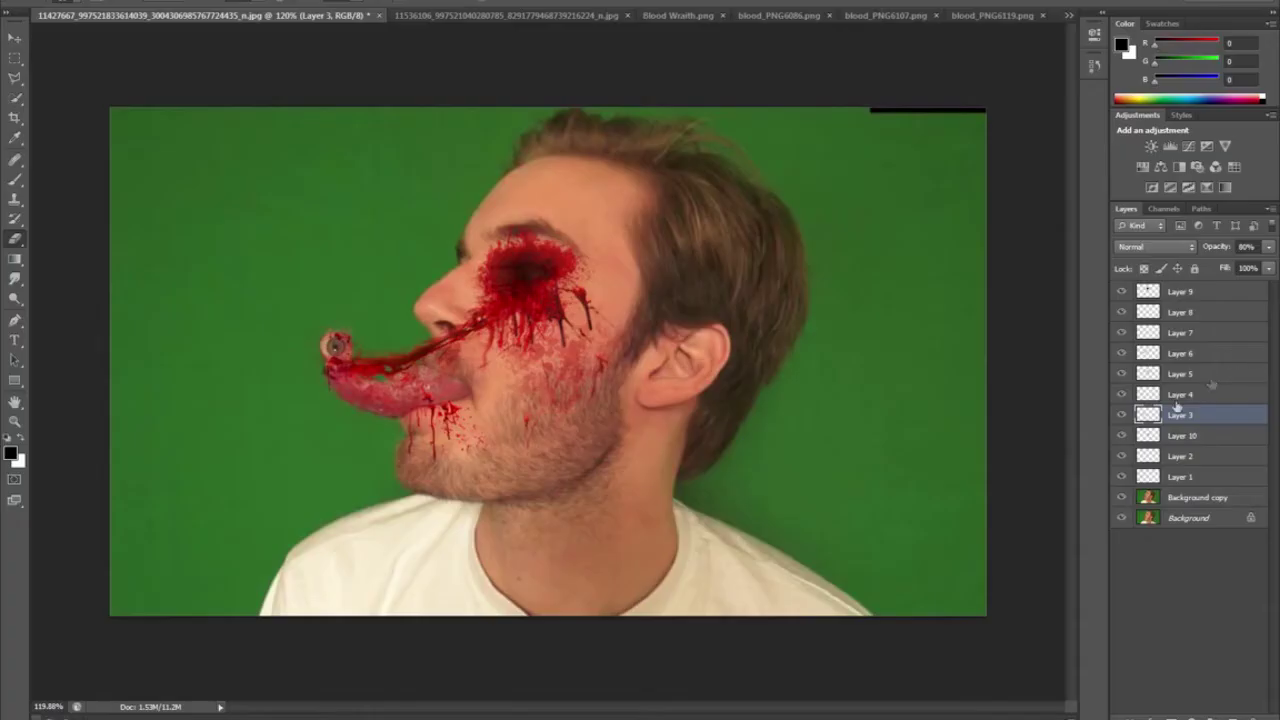
pyautogui.click(1180, 397)
pyautogui.doubleClick(1251, 246)
pyautogui.write('80')
pyautogui.press('Return')
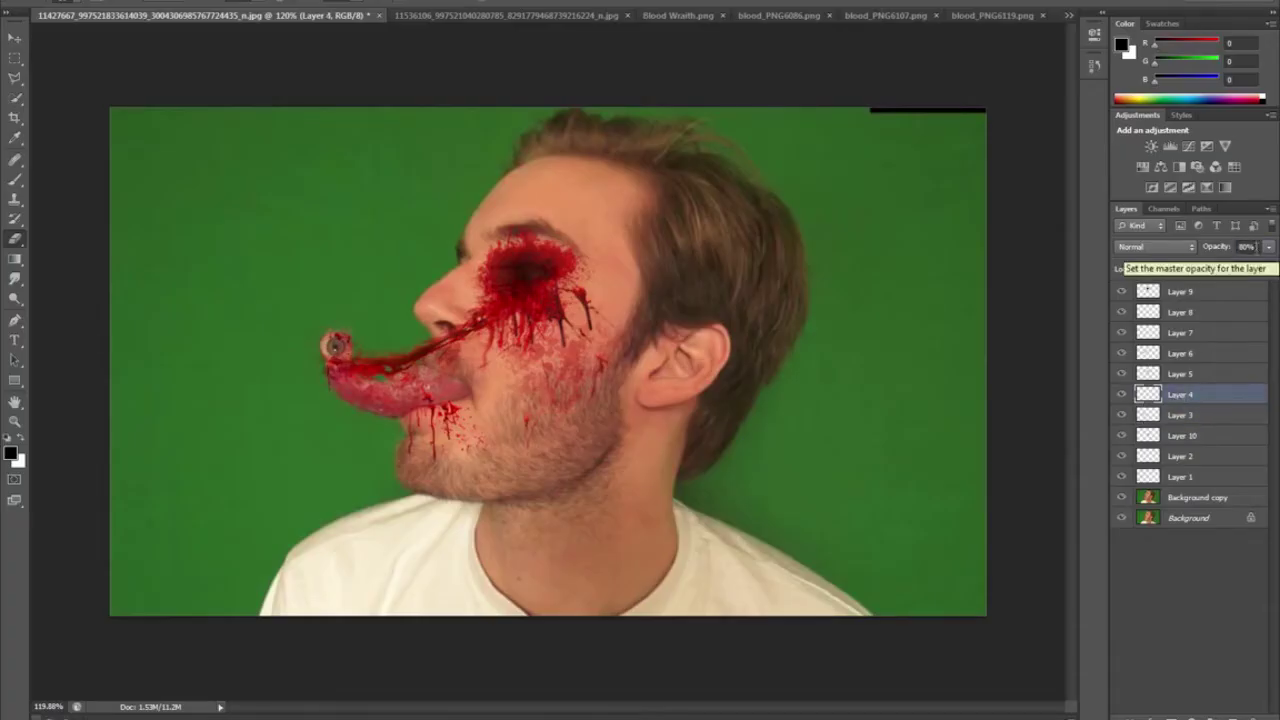
# Step: Select every layer from Layer 2 up to Layer 9, including Layer 10, and merge them into one layer
pyautogui.click(1180, 291)
pyautogui.scroll(-3, 550, 375)
pyautogui.scroll(6, 577, 400)
pyautogui.scroll(-4, 577, 397)
pyautogui.click(1180, 456)
pyautogui.keyDown('shift'); pyautogui.click(1190, 355); pyautogui.keyUp('shift')
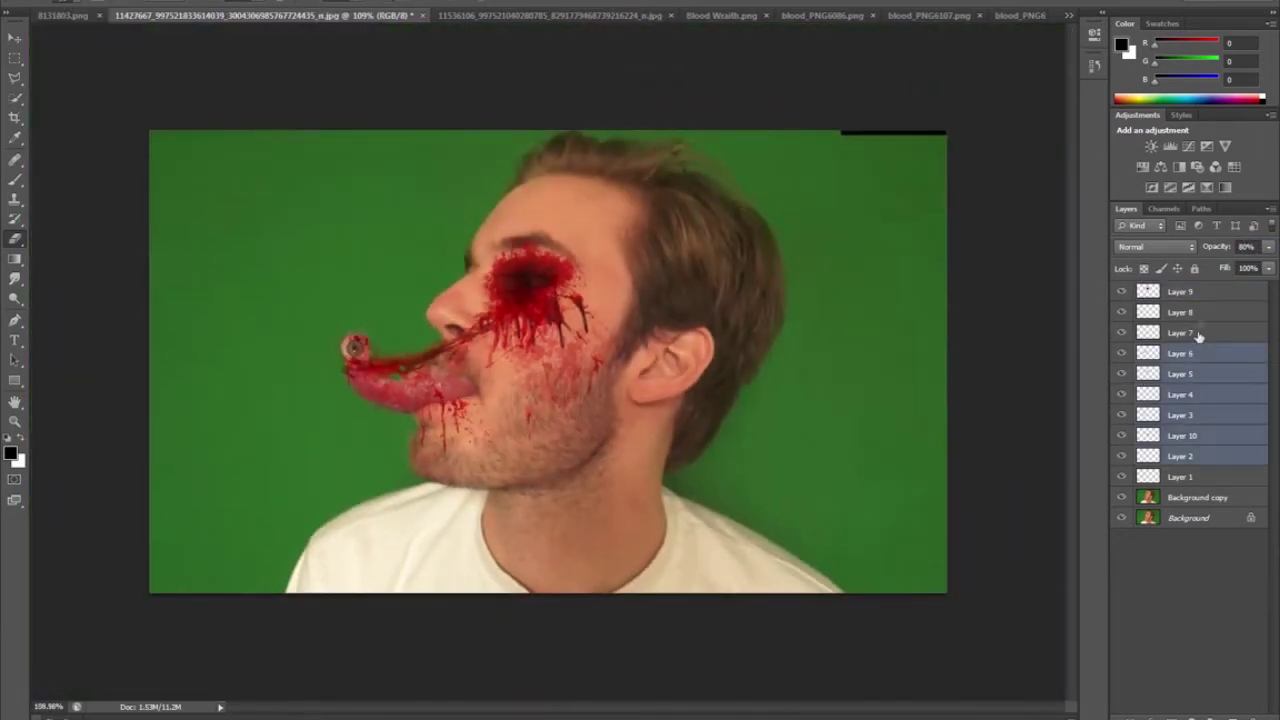
pyautogui.keyDown('shift'); pyautogui.click(1199, 335); pyautogui.keyUp('shift')
pyautogui.keyDown('shift'); pyautogui.click(1190, 312); pyautogui.keyUp('shift')
pyautogui.keyDown('shift'); pyautogui.click(1192, 292); pyautogui.keyUp('shift')
pyautogui.rightClick(1180, 393)
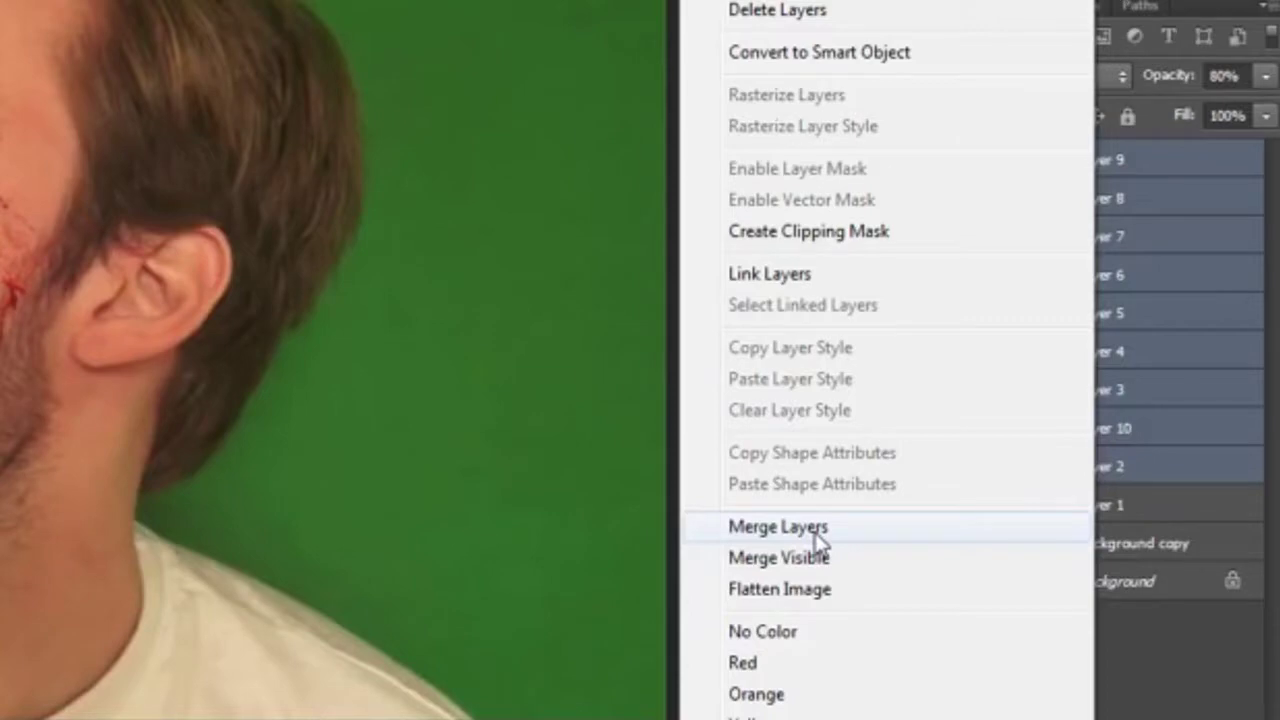
pyautogui.click(1027, 496)
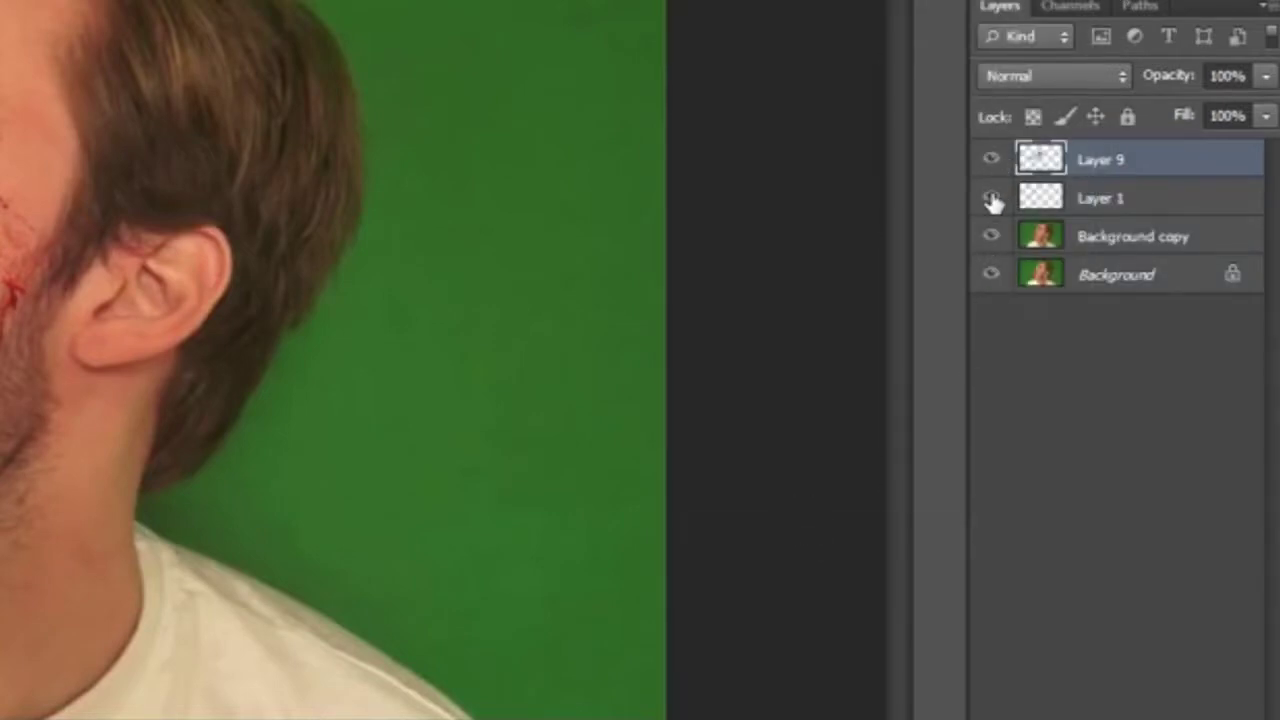
# Step: Add a layer mask to the merged Layer 9 and a Brightness/Contrast adjustment clipped to it with the contrast raised
pyautogui.click(992, 197)
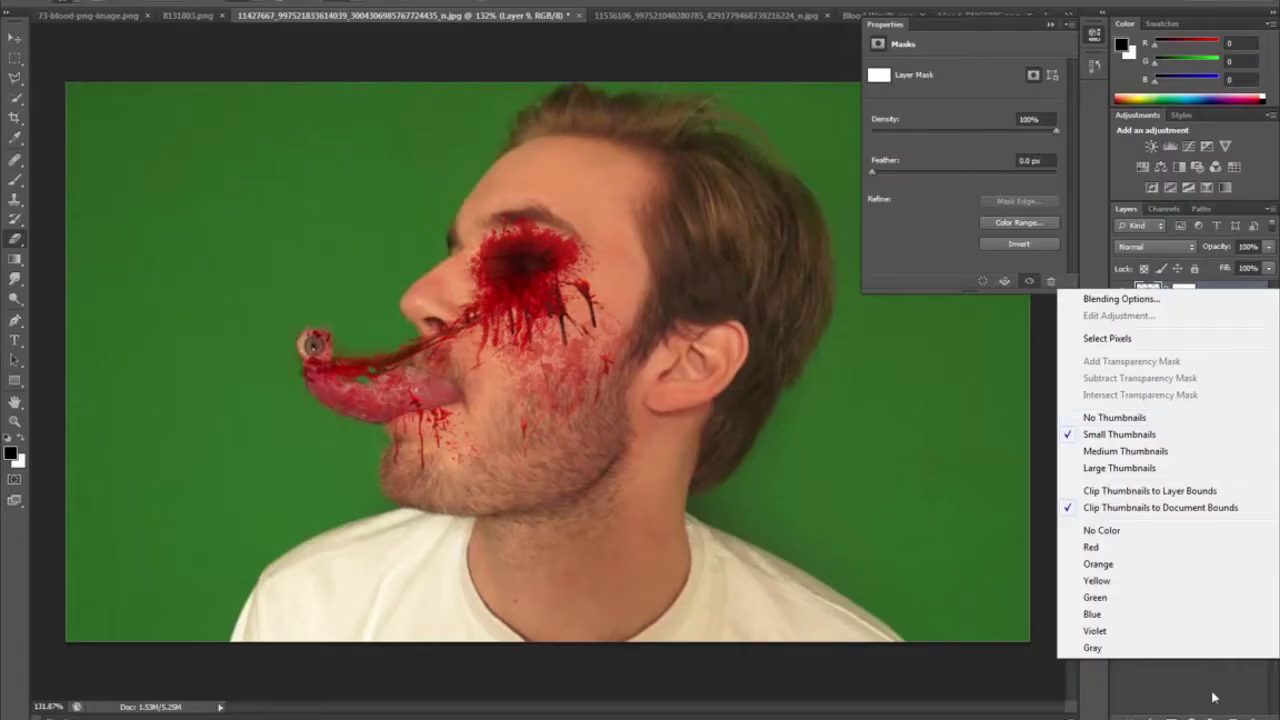
pyautogui.click(1213, 715)
pyautogui.click(1213, 718)
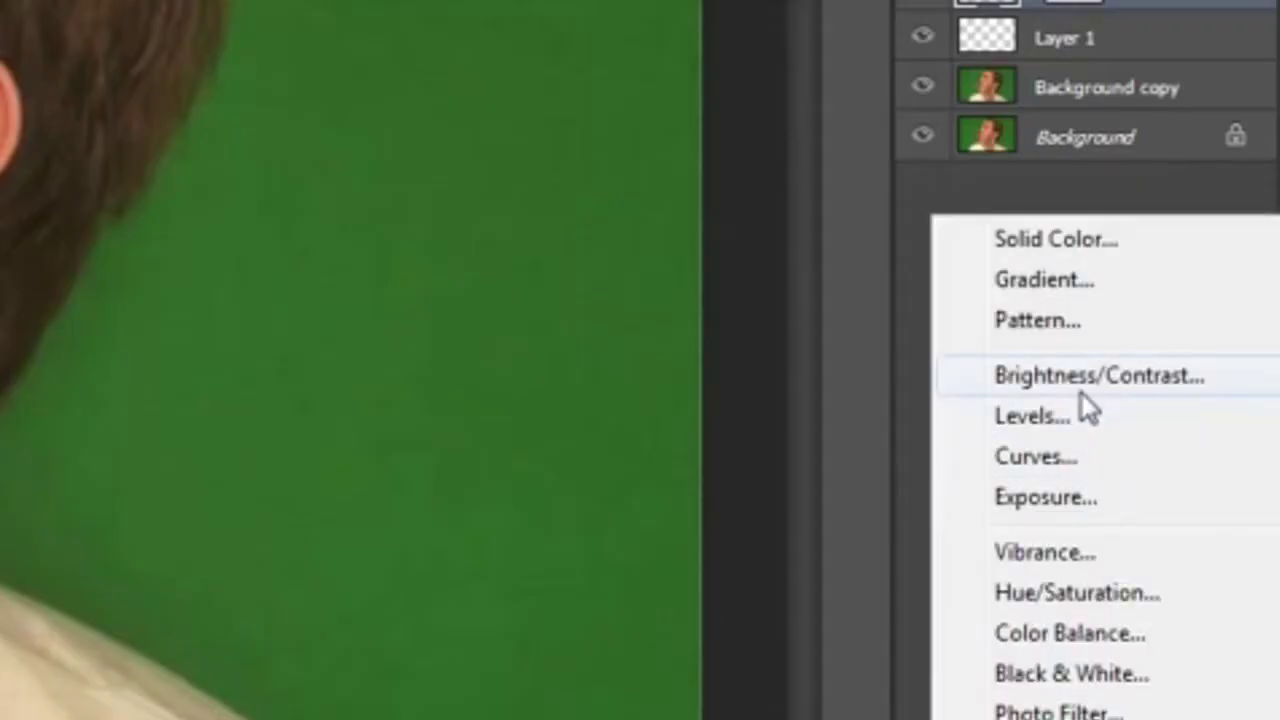
pyautogui.click(1082, 393)
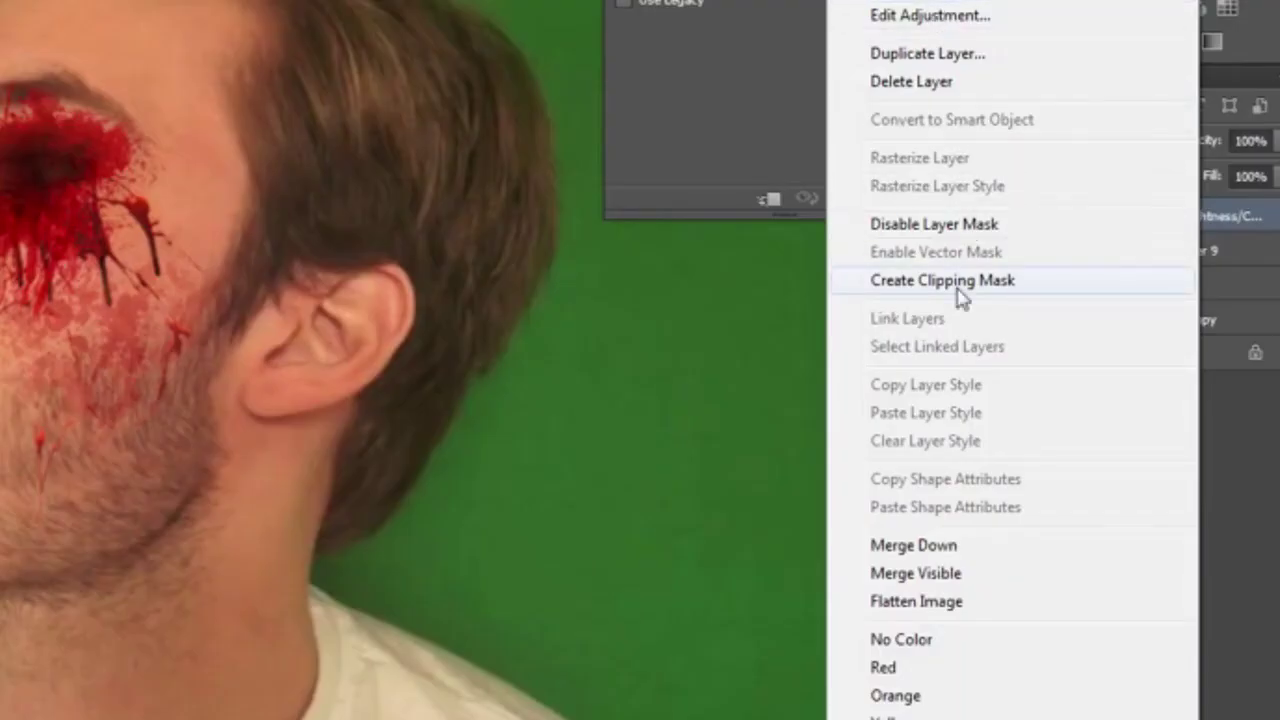
pyautogui.click(960, 298)
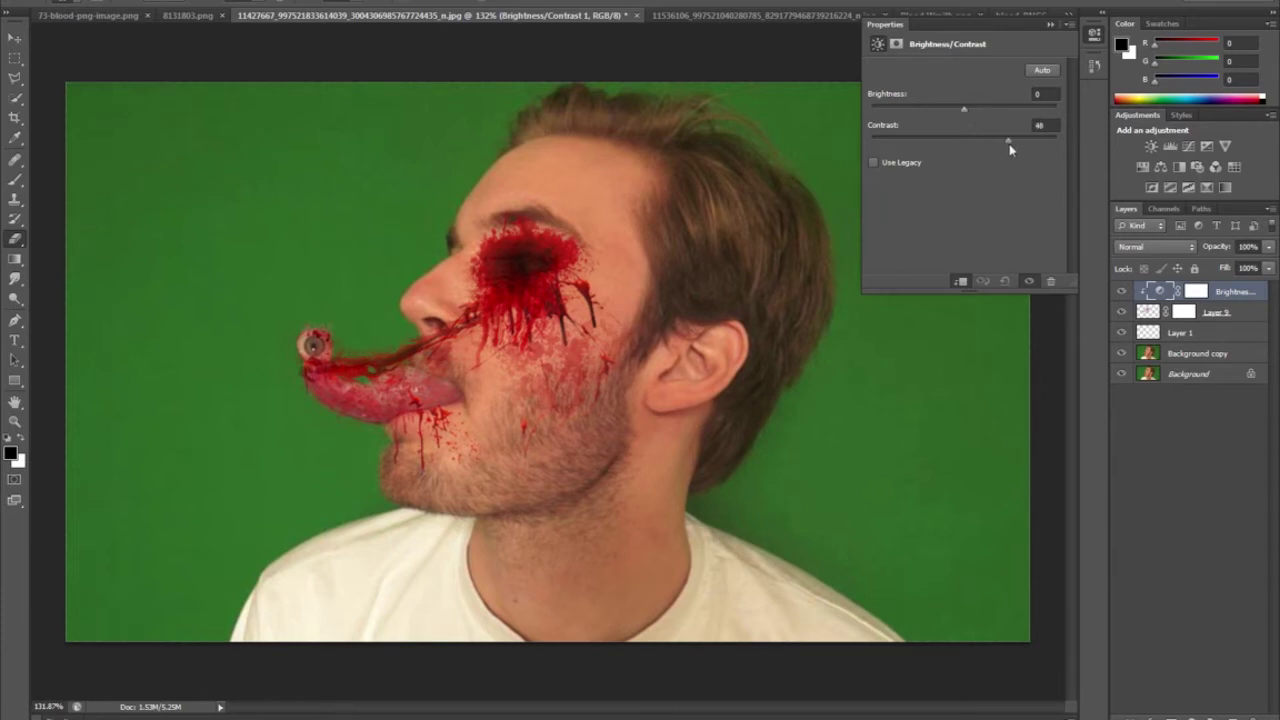
pyautogui.moveTo(871, 140); pyautogui.dragTo(773, 165)
# Step: Add Hue/Saturation adjustments clipped to Layer 9 and to Layer 1, with saturation -1 for the one on Layer 1
pyautogui.click(1176, 314)
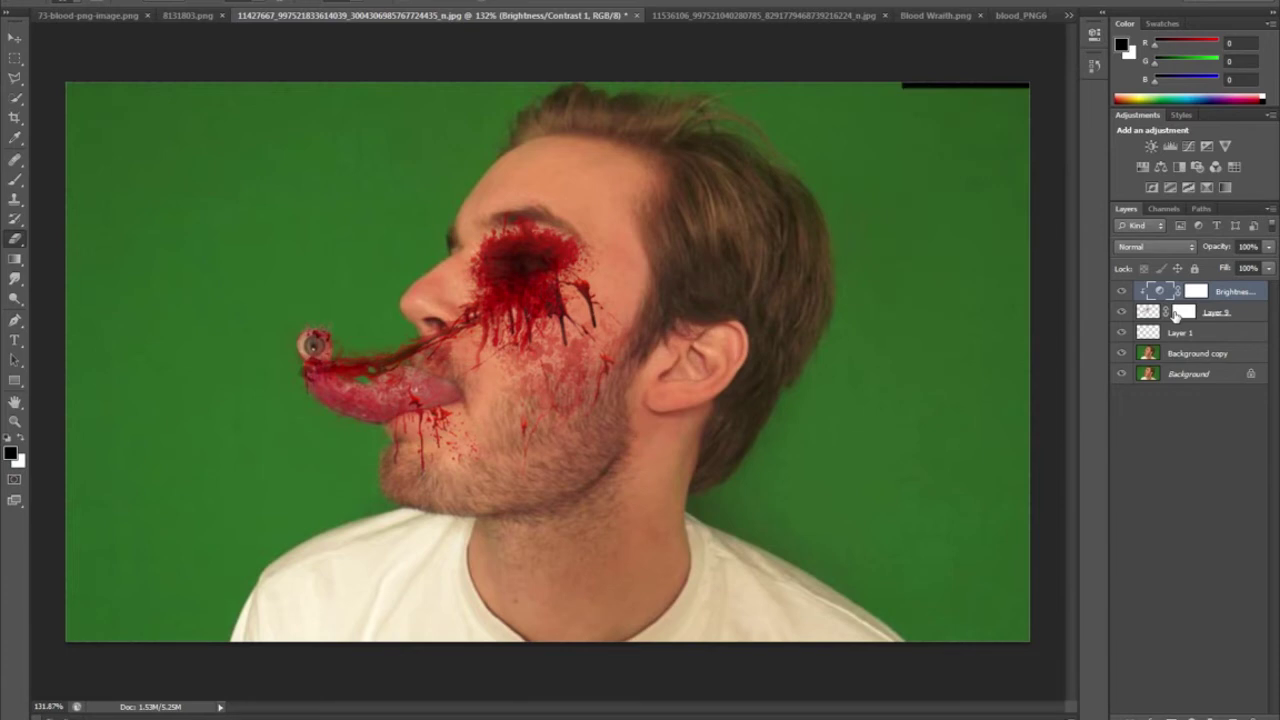
pyautogui.click(1180, 313)
pyautogui.click(1195, 717)
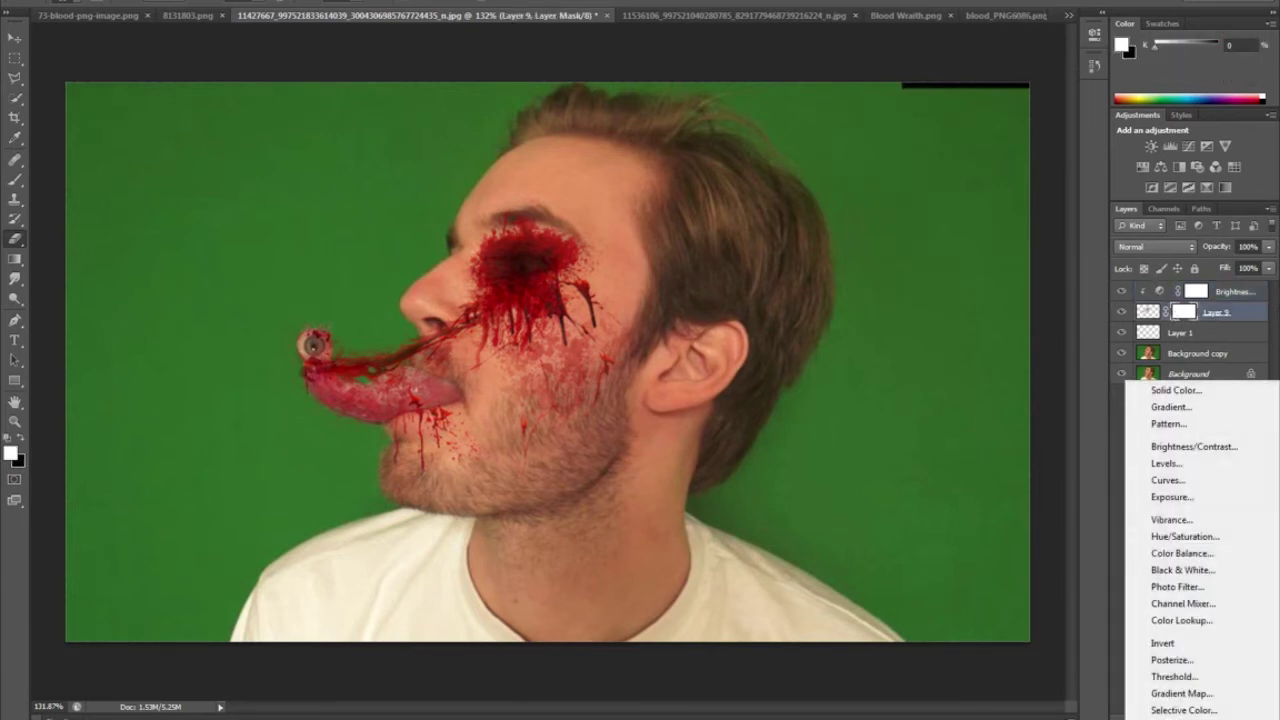
pyautogui.click(1187, 541)
pyautogui.scroll(10, 314, 346)
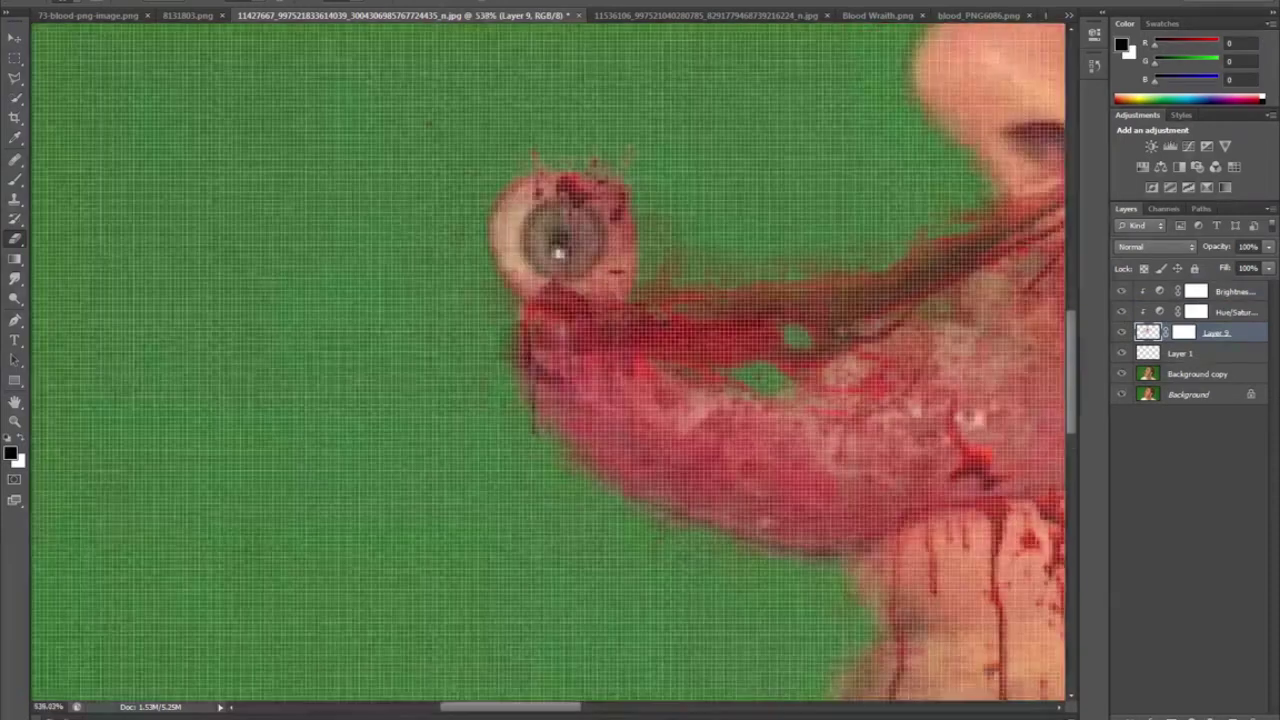
pyautogui.scroll(-2, 940, 290)
pyautogui.scroll(-2, 876, 291)
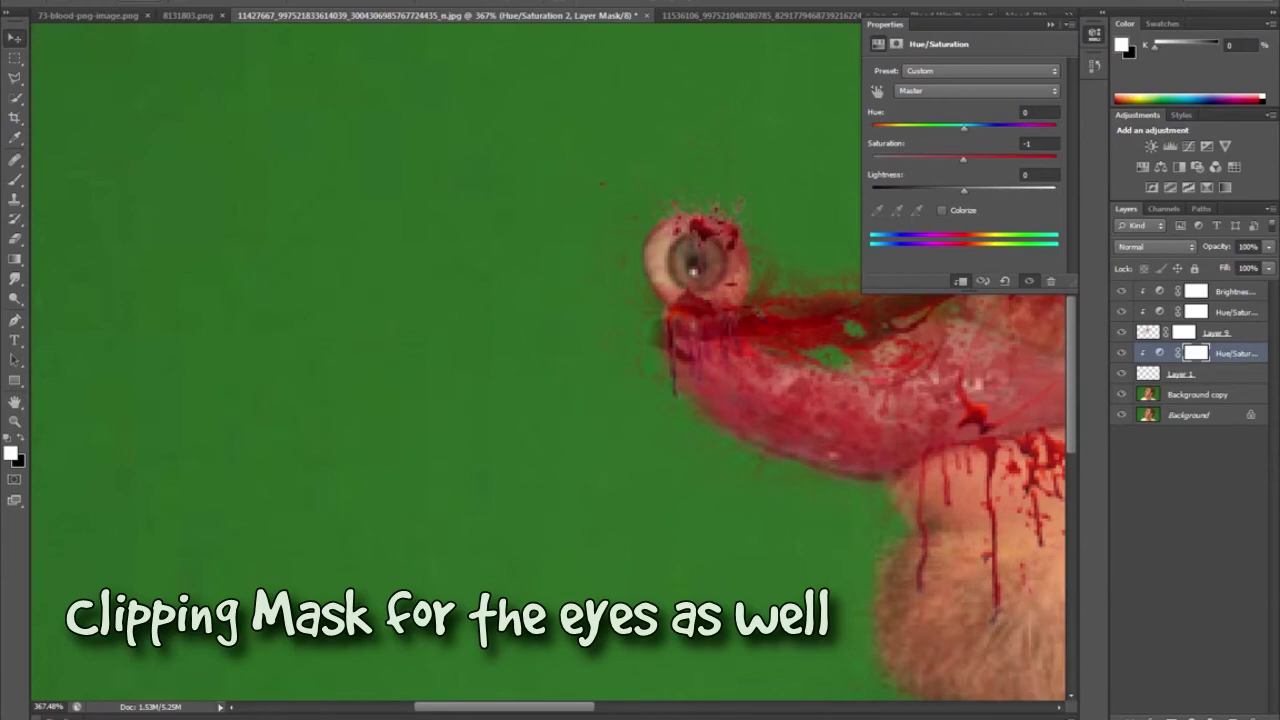
# Step: Hide the blood layer in the close-up face photo and outline the wide-open eye's iris with the Polygonal Lasso Tool
pyautogui.click(686, 14)
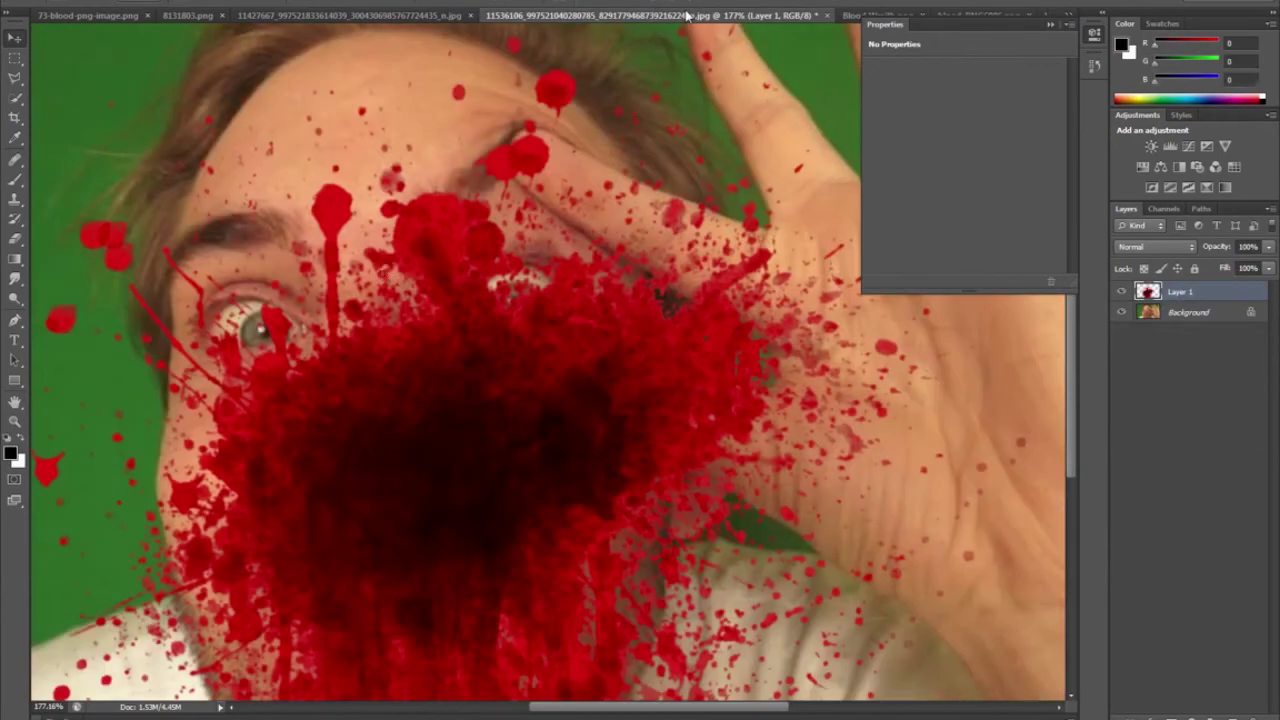
pyautogui.click(1122, 291)
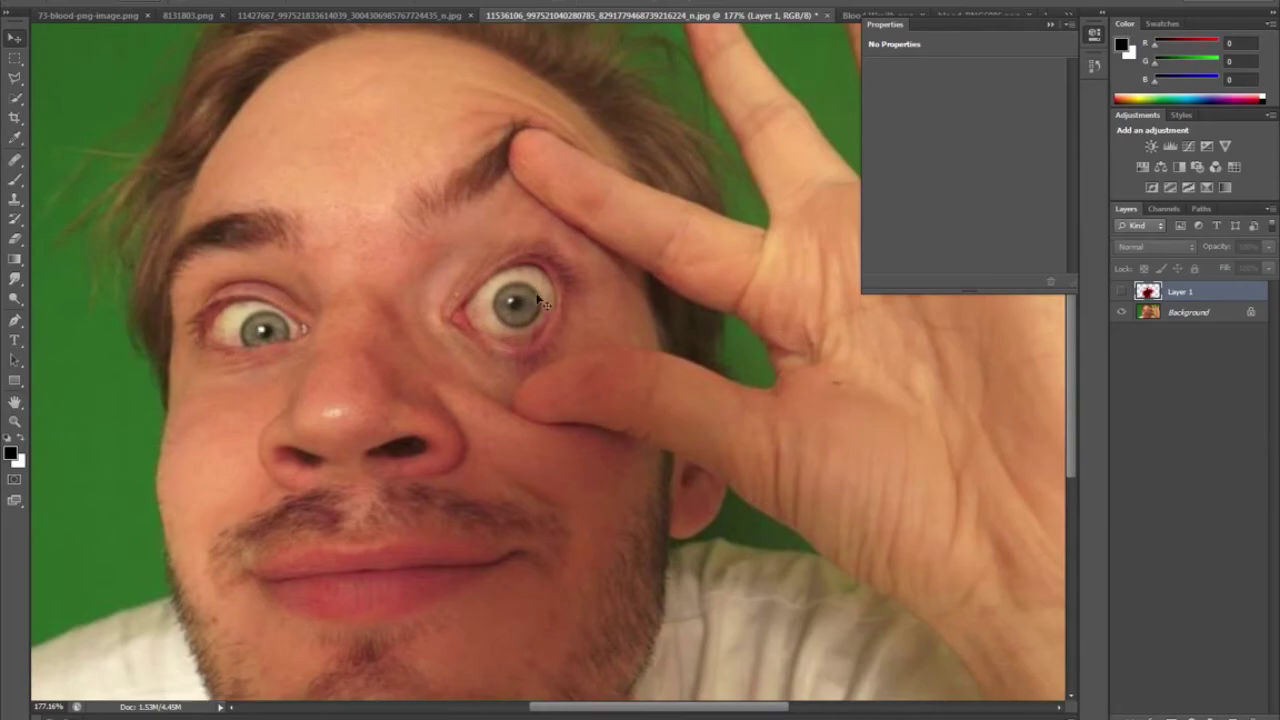
pyautogui.click(494, 316)
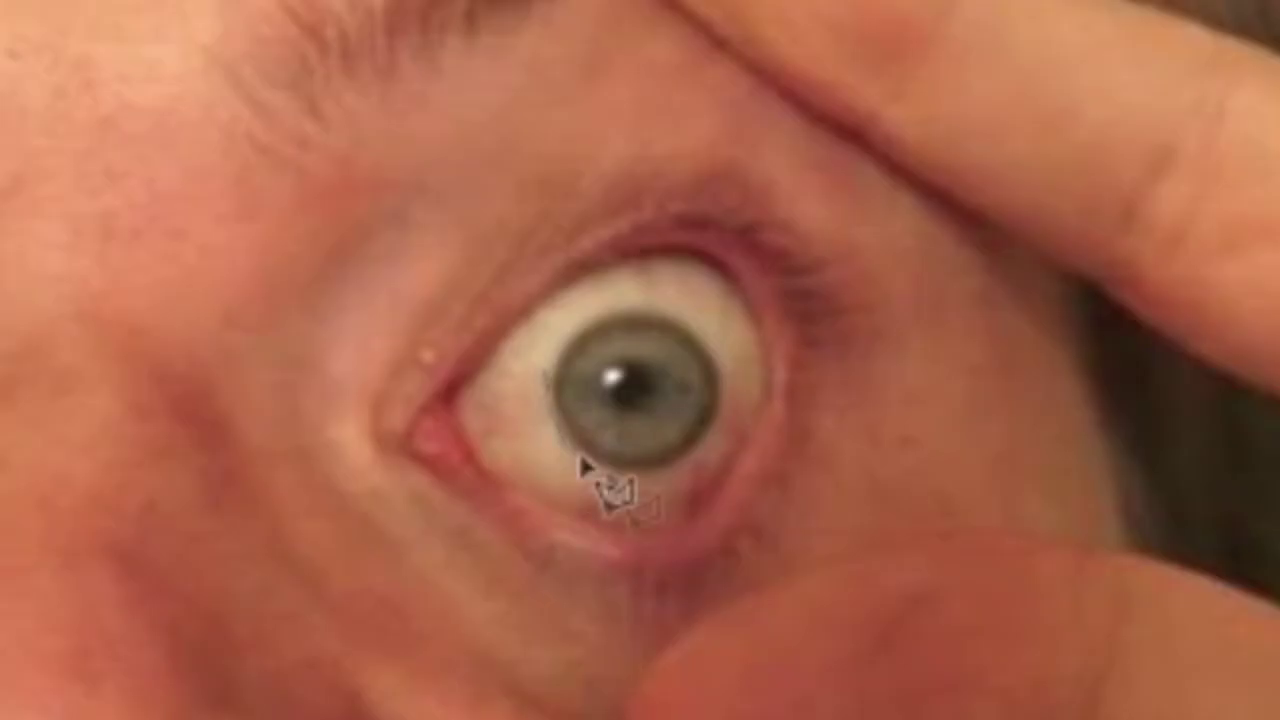
pyautogui.click(501, 324)
pyautogui.click(525, 330)
pyautogui.click(538, 317)
pyautogui.click(543, 299)
pyautogui.click(530, 282)
pyautogui.click(513, 281)
pyautogui.click(505, 283)
pyautogui.click(549, 380)
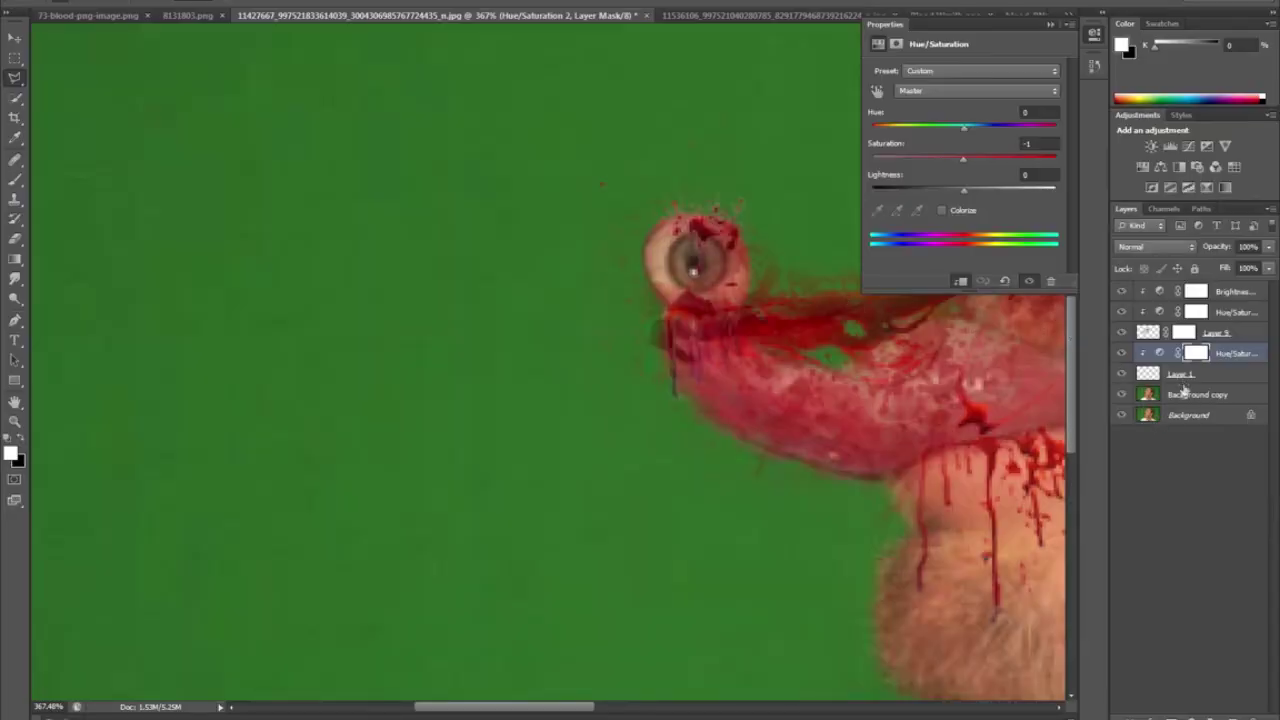
# Step: Paste the copied iris into the profile photo composite and erase its rough edges into a clean circle
pyautogui.hotkey('ctrl', 'v')
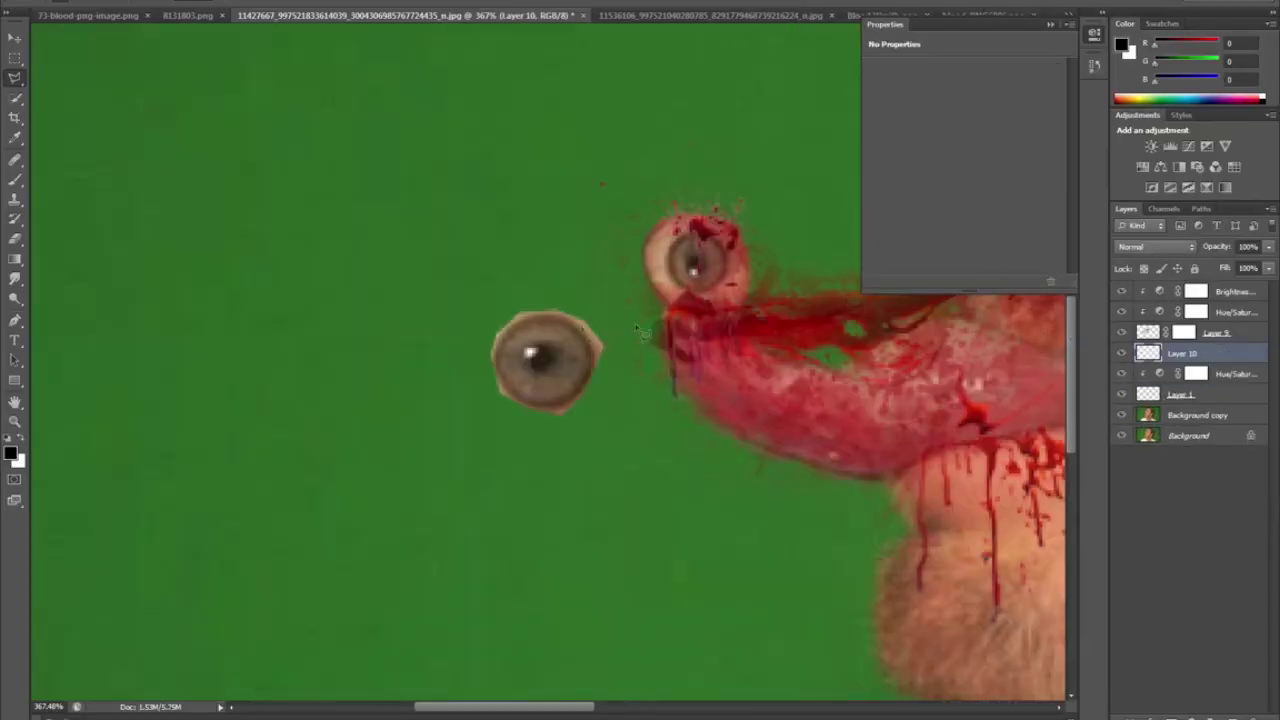
pyautogui.click(14, 239)
pyautogui.rightClick(444, 335)
pyautogui.press('Return')
pyautogui.moveTo(480, 352)
pyautogui.mouseDown()
pyautogui.moveTo(559, 423)
pyautogui.moveTo(607, 367)
pyautogui.moveTo(576, 308)
pyautogui.moveTo(504, 315)
pyautogui.moveTo(571, 310)
pyautogui.mouseUp()
pyautogui.moveTo(560, 425)
pyautogui.mouseDown()
pyautogui.moveTo(577, 309)
pyautogui.moveTo(548, 298)
pyautogui.moveTo(603, 365)
pyautogui.mouseUp()
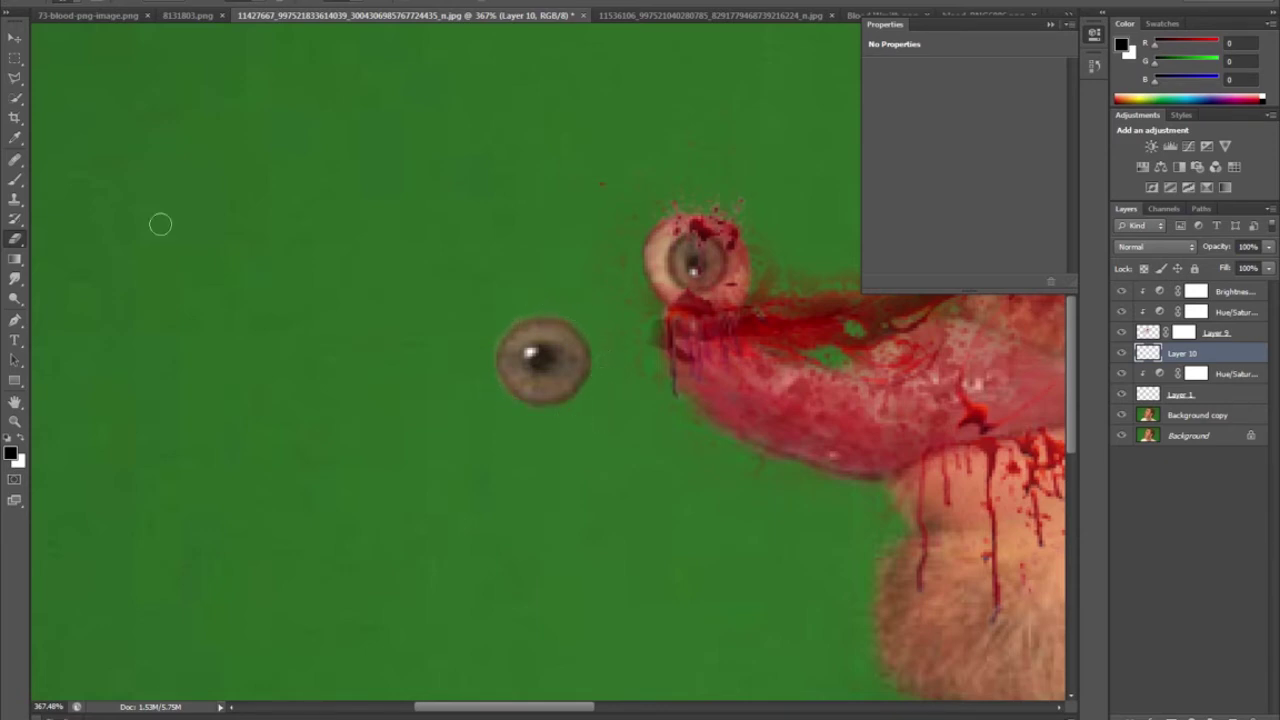
# Step: Scale the pasted iris on Layer 10 and place it over the eyeball at the tongue tip
pyautogui.click(14, 40)
pyautogui.hotkey('ctrl', 't')
pyautogui.moveTo(598, 413); pyautogui.dragTo(700, 267)
pyautogui.hotkey('ctrl', 'z')
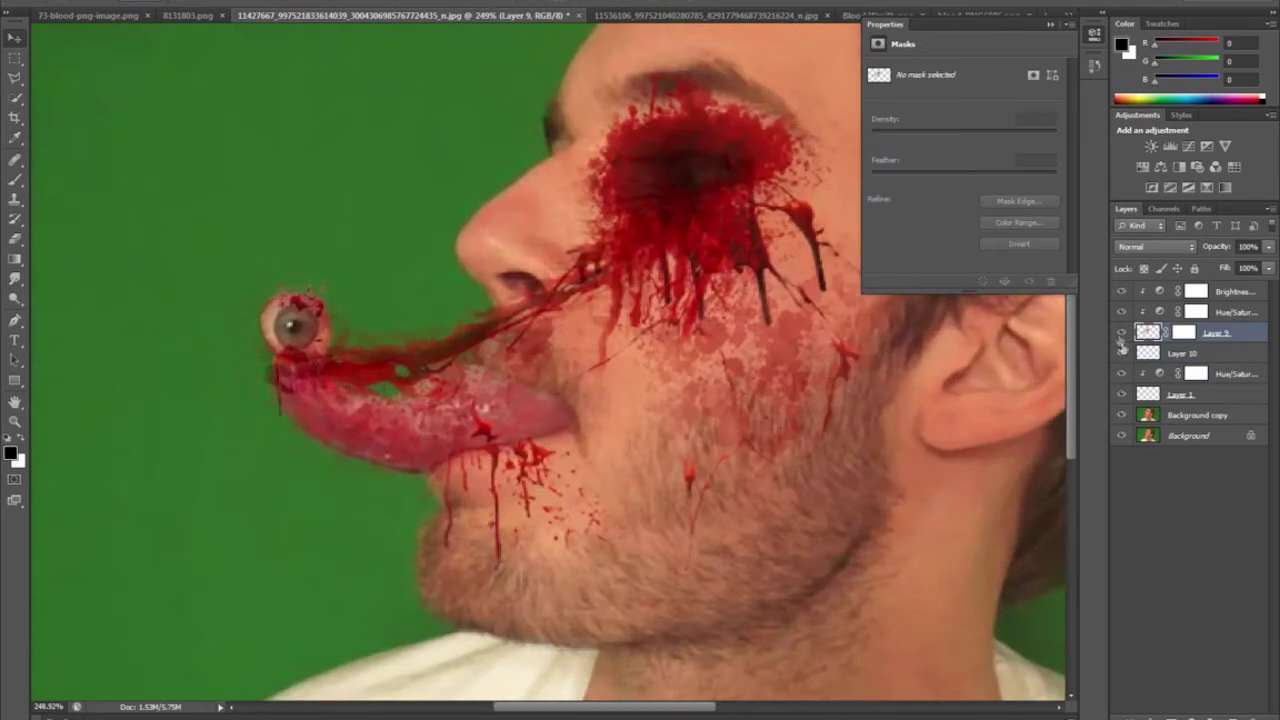
# Step: Toggle the visibility of Layer 9 and Layer 10 to compare the eyeball with and without the new iris
pyautogui.click(1122, 332)
pyautogui.click(1122, 332)
pyautogui.click(1122, 354)
pyautogui.click(1122, 355)
pyautogui.click(1122, 355)
pyautogui.scroll(2, 410, 430)
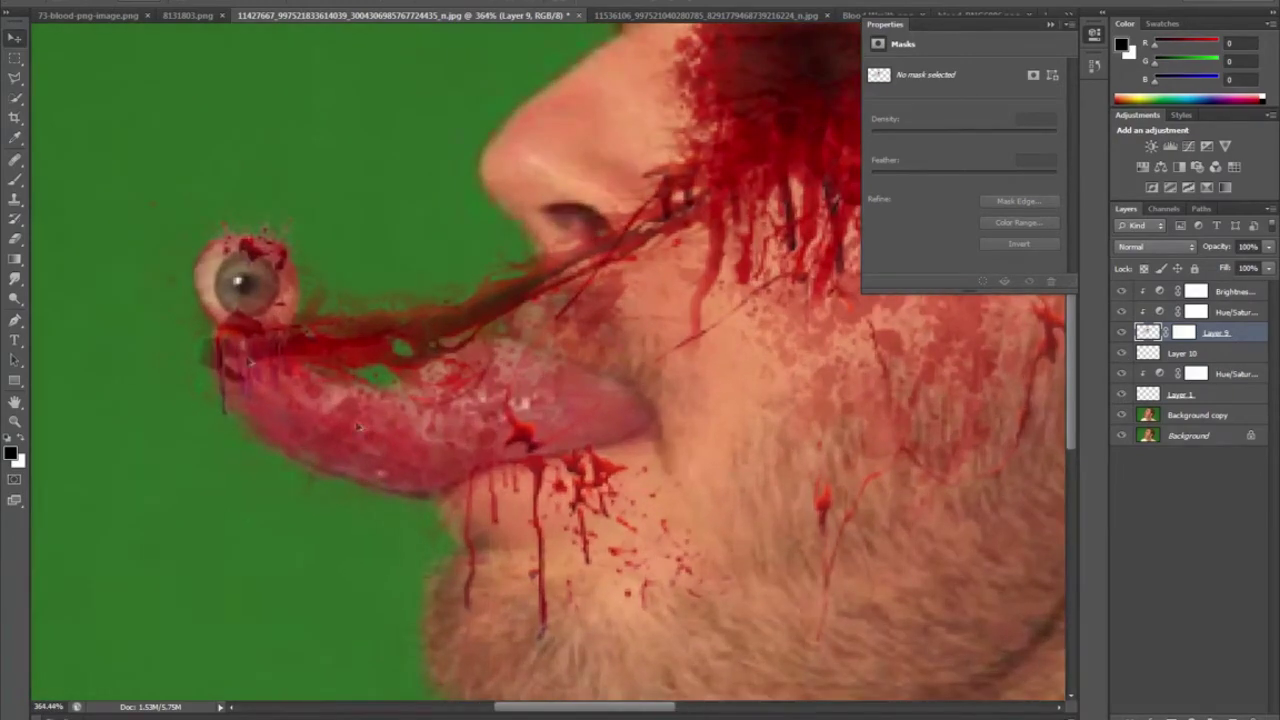
pyautogui.scroll(2, 127, 280)
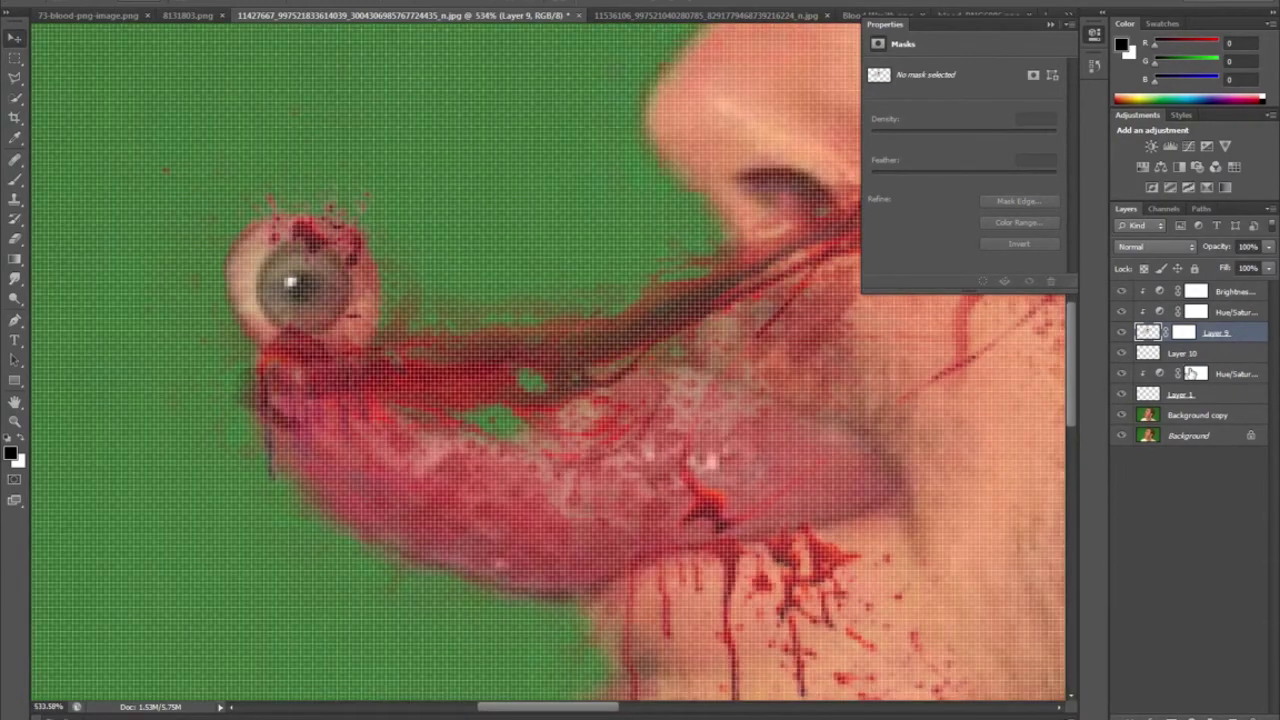
# Step: Add a Brightness/Contrast adjustment above the iris on Layer 10 and clip it to that layer
pyautogui.click(1178, 356)
pyautogui.rightClick(1194, 358)
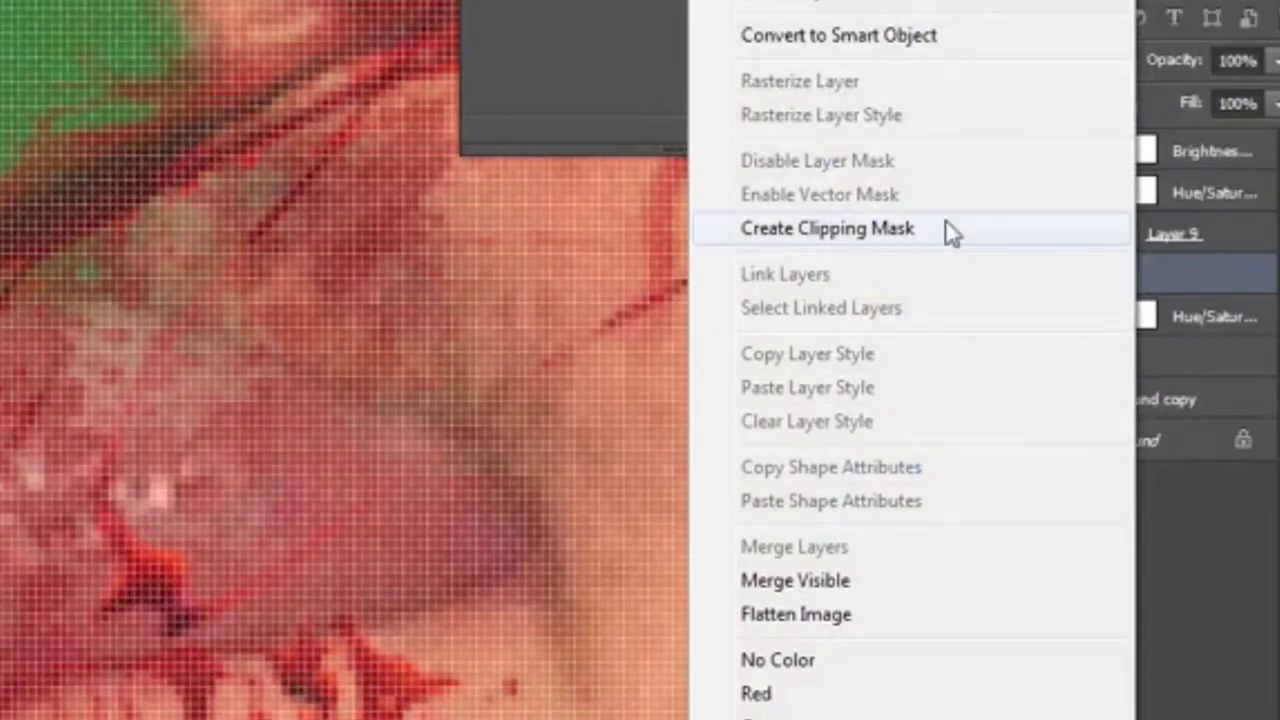
pyautogui.click(946, 222)
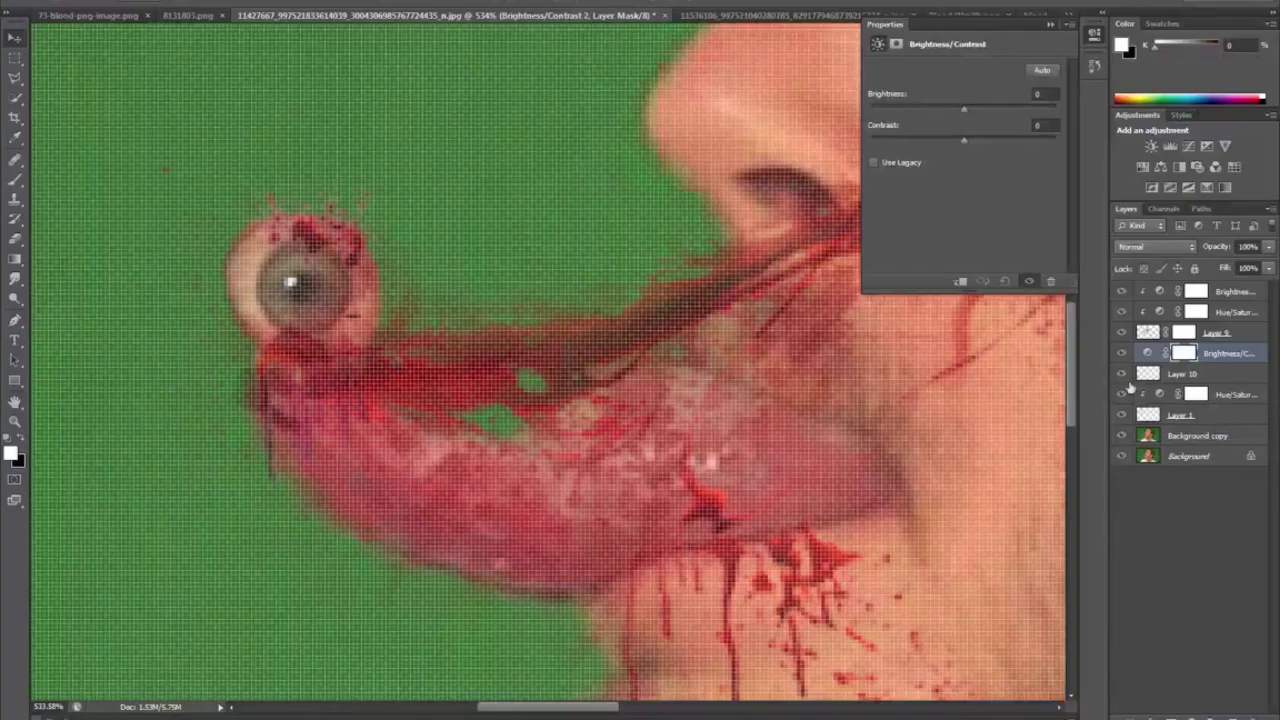
pyautogui.rightClick(1231, 353)
pyautogui.click(1109, 332)
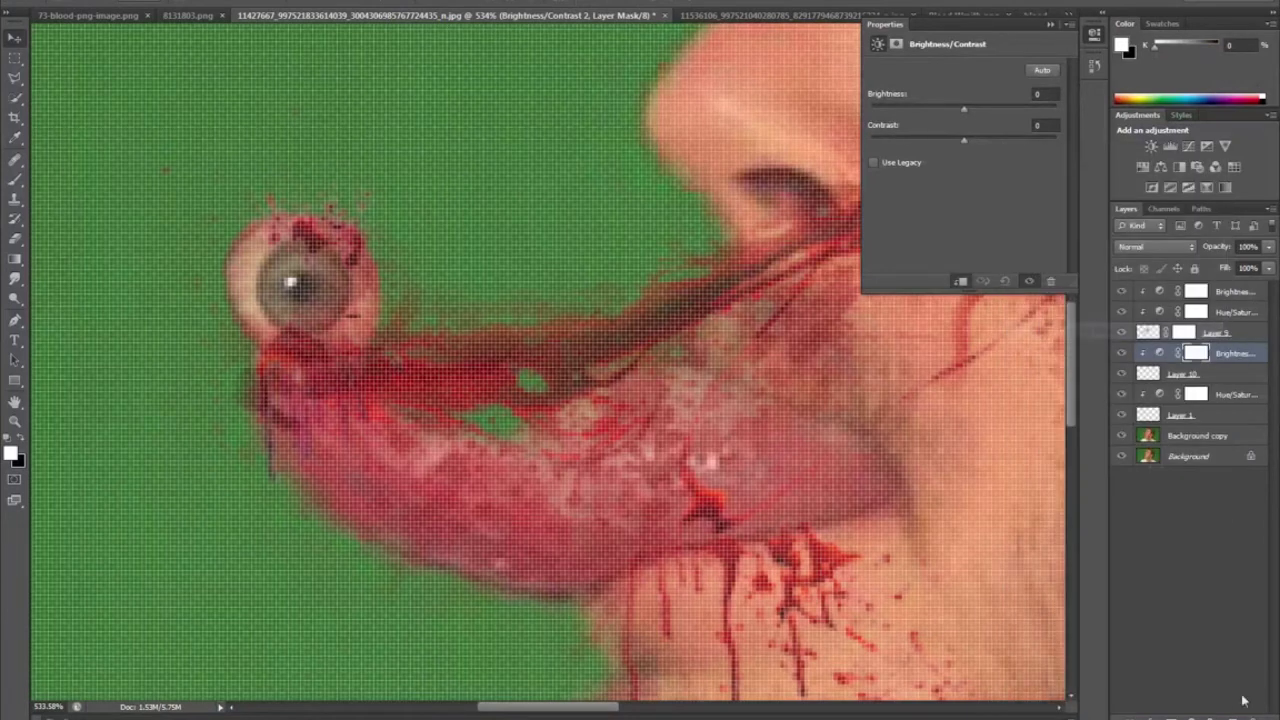
# Step: Add a Hue/Saturation adjustment clipped to Layer 10 and raise its saturation to +33
pyautogui.click(1215, 374)
pyautogui.click(1191, 715)
pyautogui.click(1200, 533)
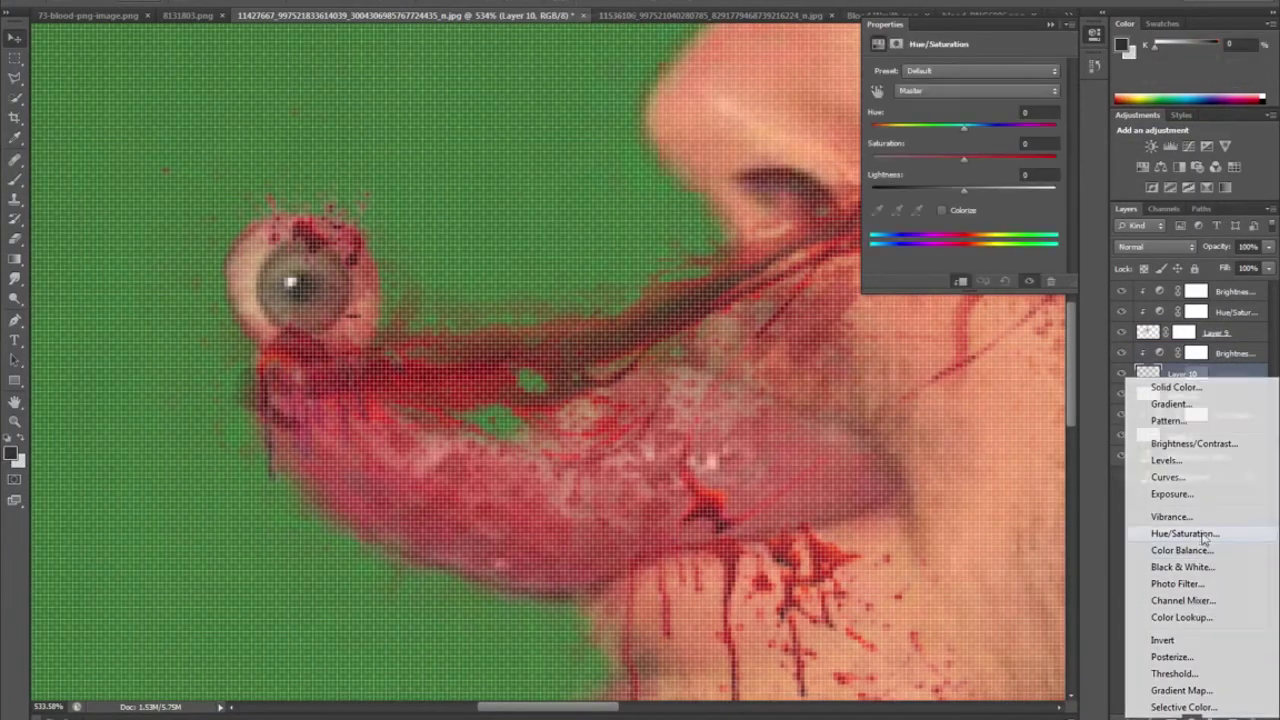
pyautogui.moveTo(964, 159); pyautogui.dragTo(988, 170)
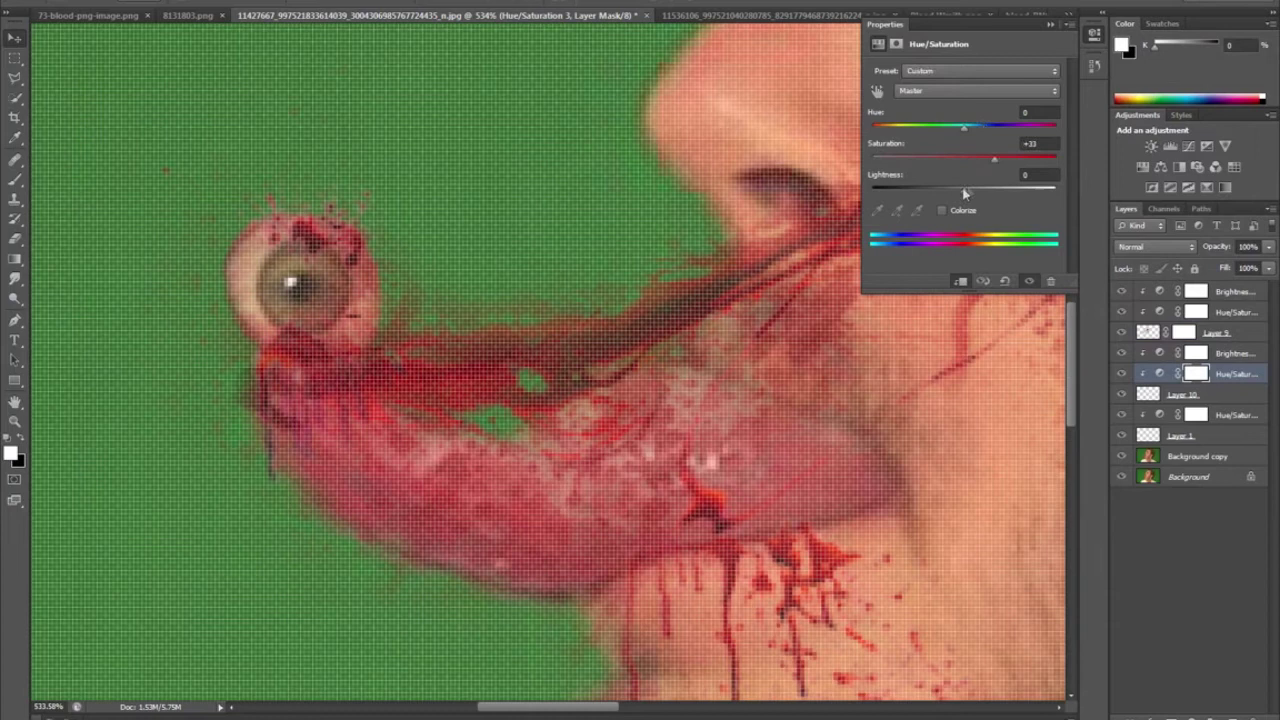
# Step: Tune the hue, saturation and lightness of Layer 10's Hue/Saturation adjustment for a darker, greener iris, and compare with Layer 10 hidden
pyautogui.click(1196, 396)
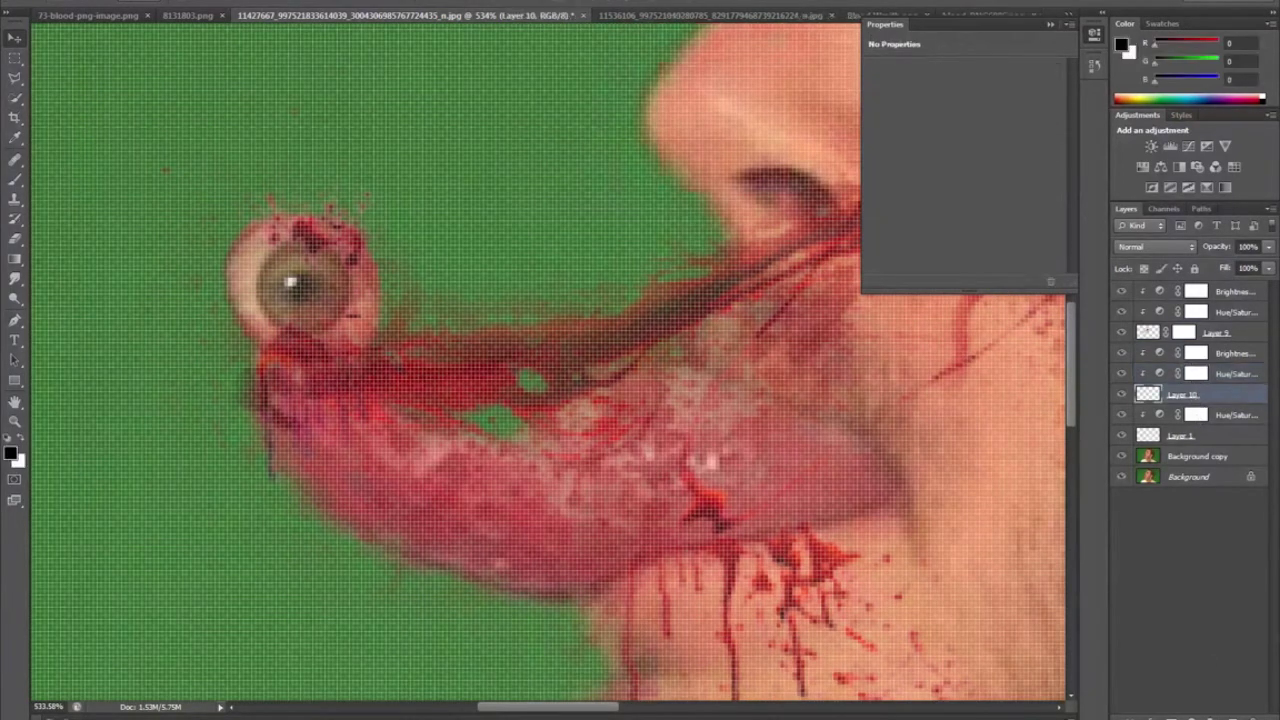
pyautogui.click(1196, 353)
pyautogui.click(1160, 353)
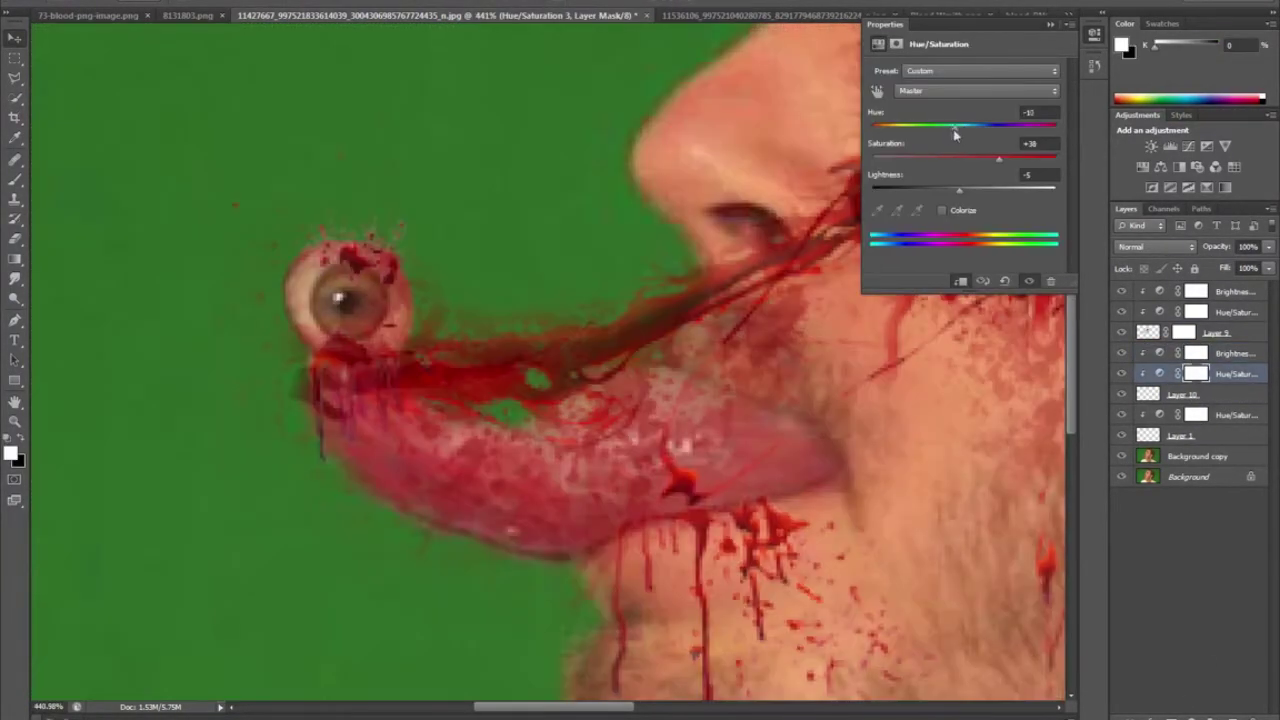
pyautogui.moveTo(959, 191); pyautogui.dragTo(946, 194)
pyautogui.click(1089, 40)
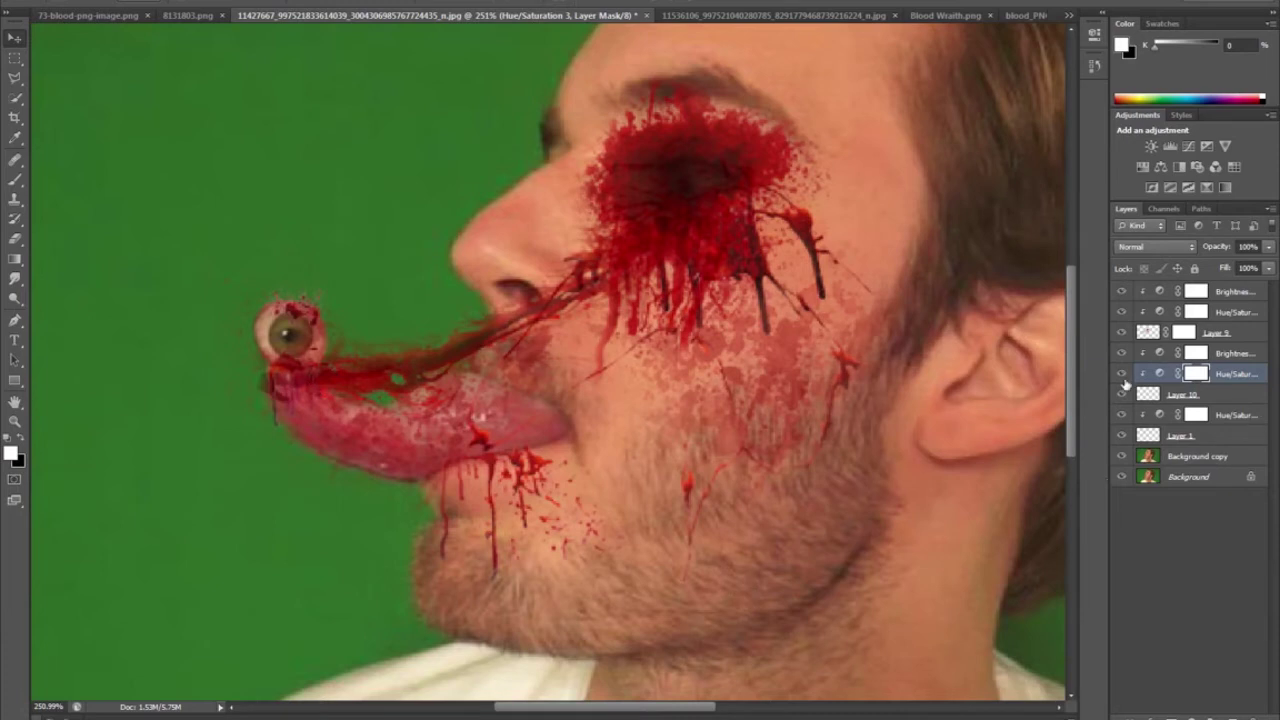
pyautogui.click(1122, 398)
pyautogui.click(1121, 396)
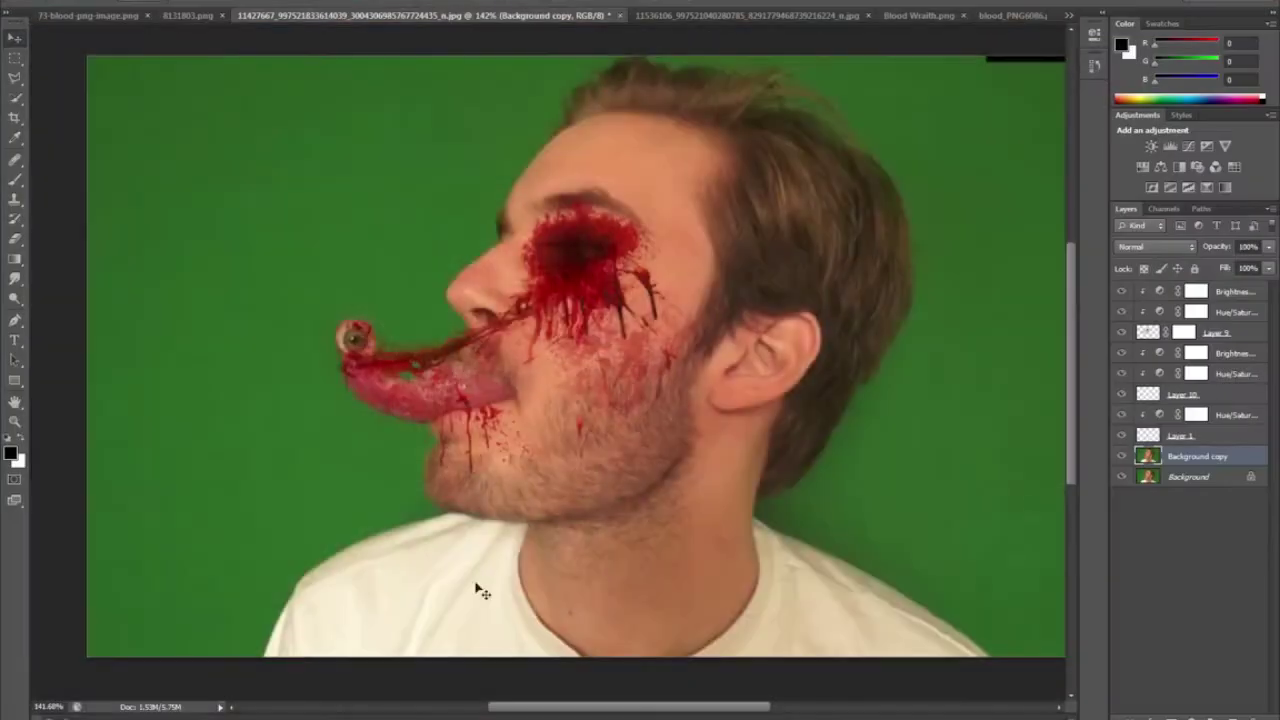
# Step: Darken the face contours and hair on Background copy with the Burn Tool, and shade the green backdrop around the eyeball, tongue and nose
pyautogui.rightClick(11, 331)
pyautogui.rightClick(40, 272)
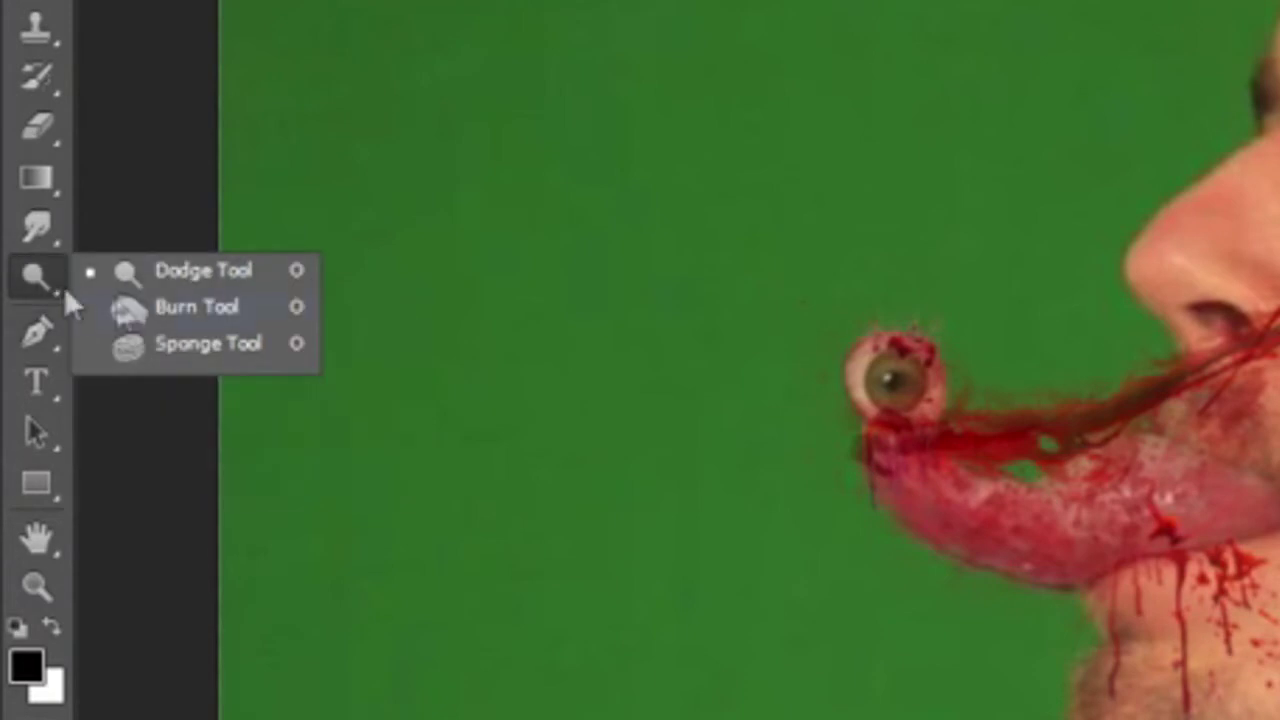
pyautogui.click(165, 312)
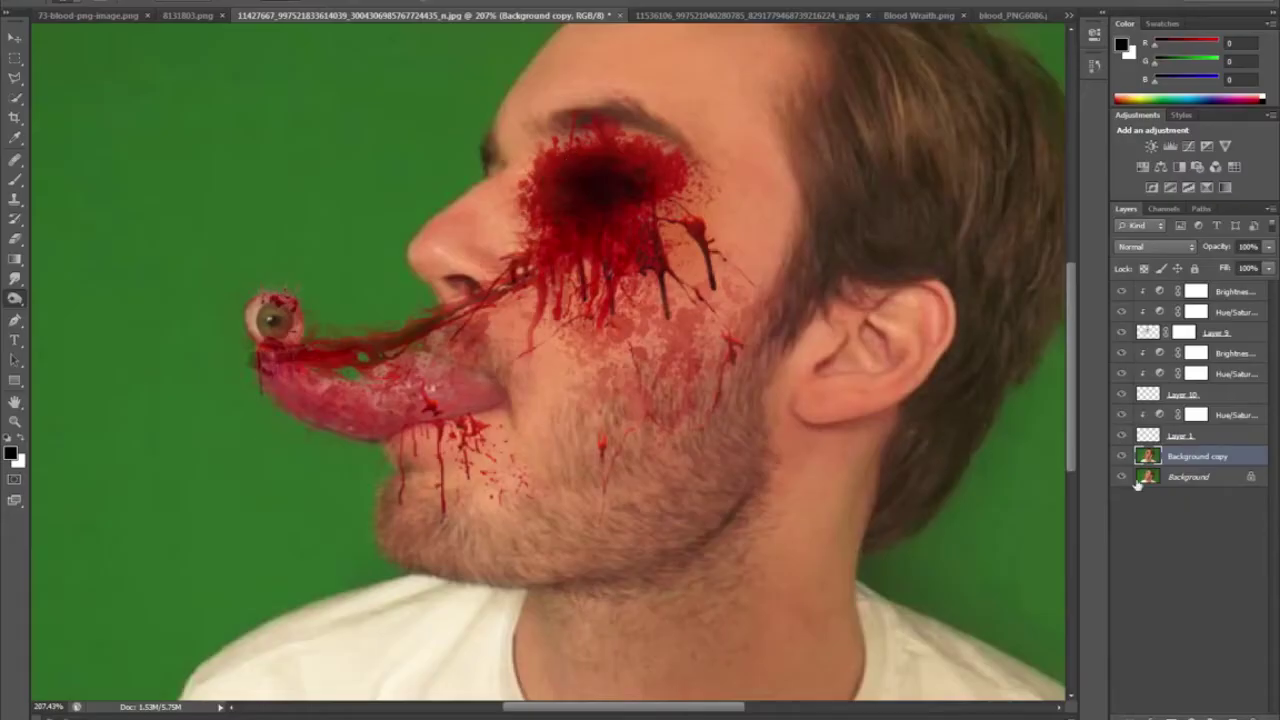
pyautogui.moveTo(1127, 436); pyautogui.dragTo(1121, 291)
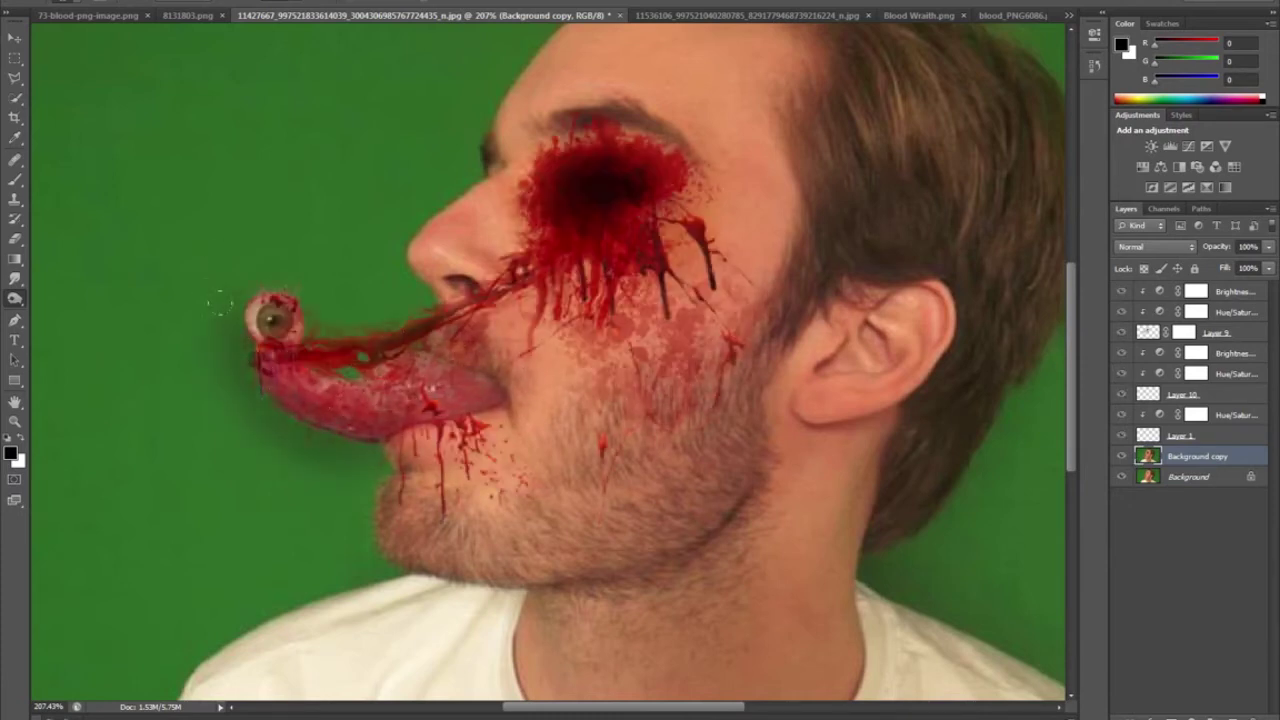
pyautogui.moveTo(220, 302)
pyautogui.mouseDown()
pyautogui.moveTo(214, 242)
pyautogui.moveTo(290, 285)
pyautogui.mouseUp()
pyautogui.moveTo(303, 257); pyautogui.dragTo(334, 278)
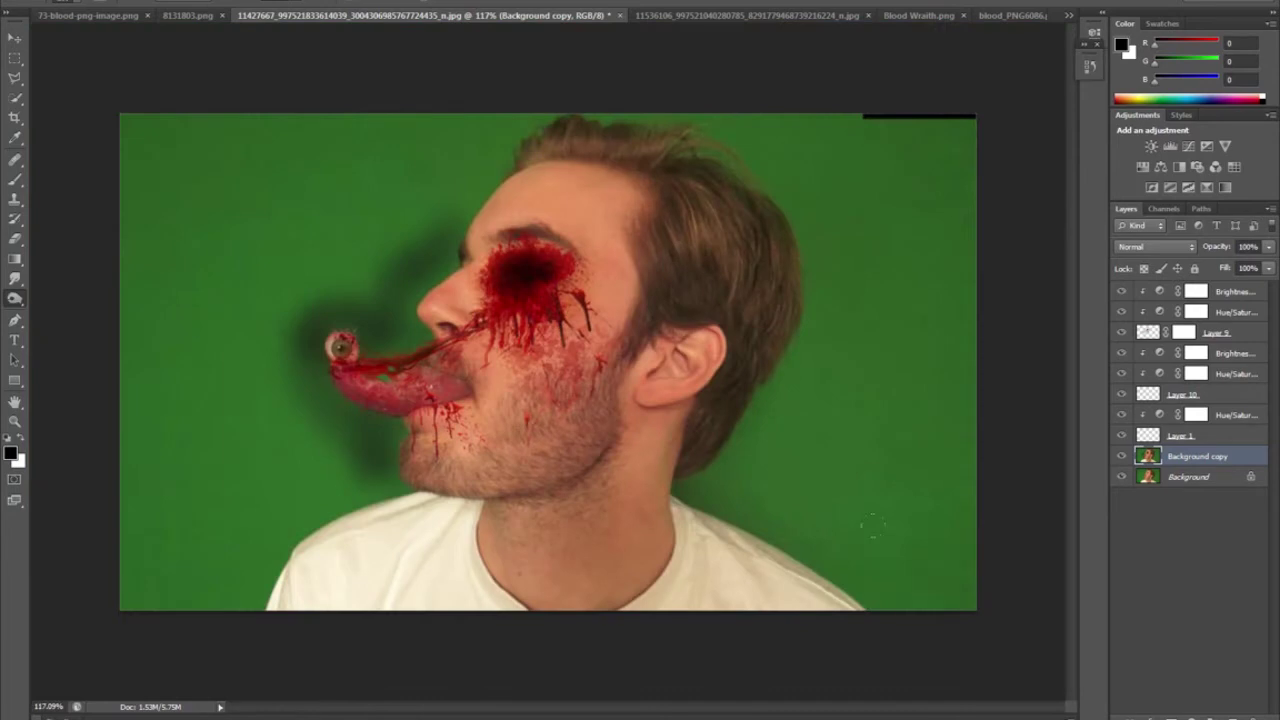
# Step: Burn the outer areas of the green backdrop into a dark vignette and shade the white shirt on Background copy
pyautogui.moveTo(945, 420); pyautogui.dragTo(923, 497)
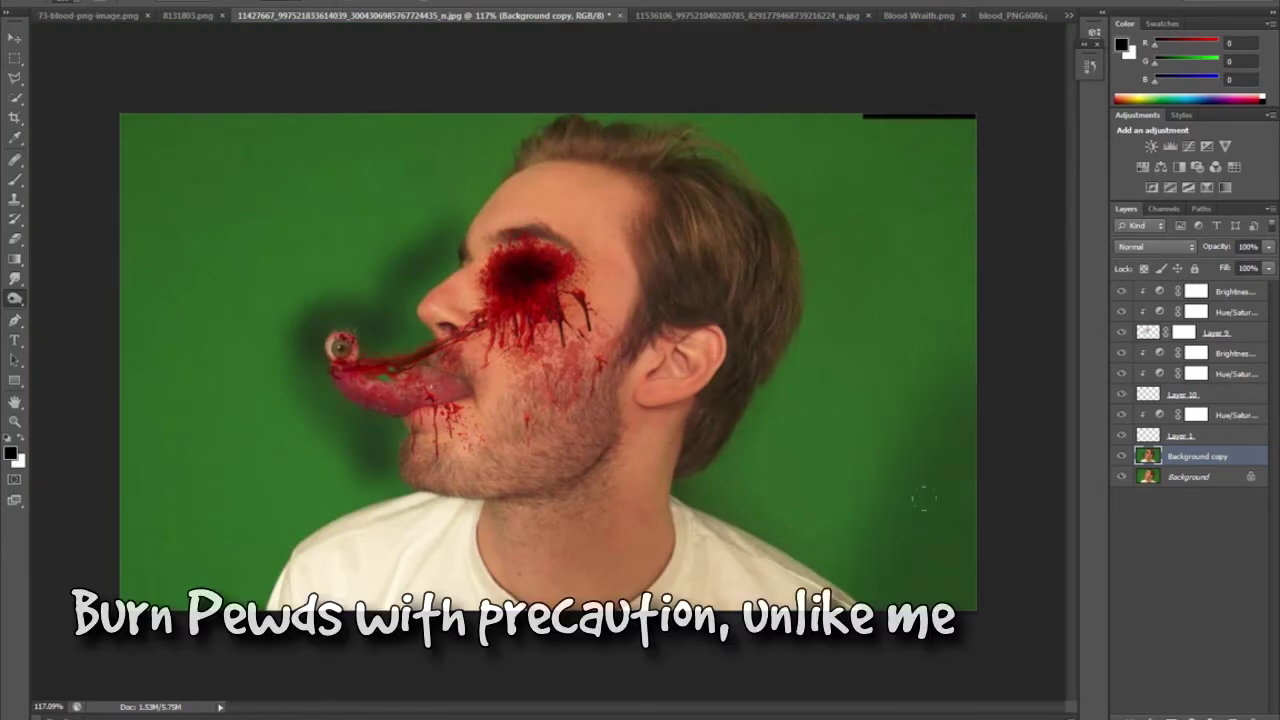
pyautogui.moveTo(964, 134); pyautogui.dragTo(880, 210)
pyautogui.moveTo(880, 210); pyautogui.dragTo(920, 260)
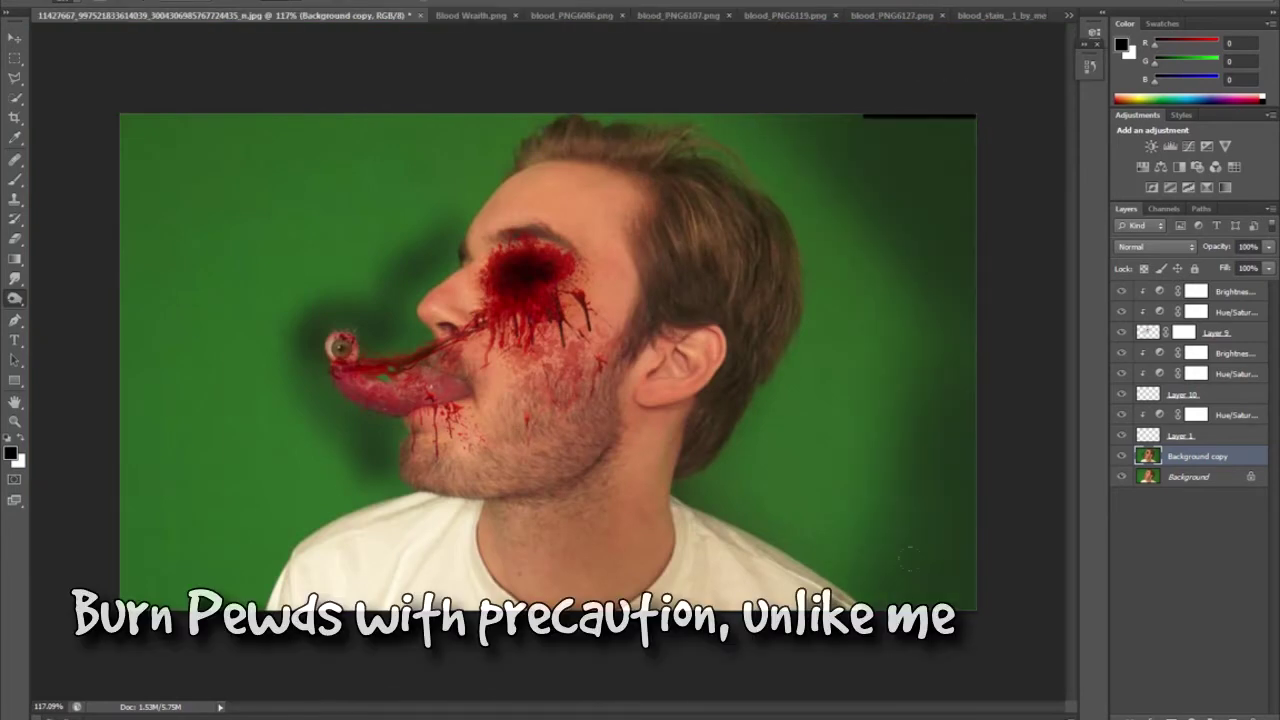
pyautogui.moveTo(135, 585)
pyautogui.mouseDown()
pyautogui.moveTo(150, 150)
pyautogui.moveTo(135, 250)
pyautogui.moveTo(600, 105)
pyautogui.mouseUp()
pyautogui.moveTo(455, 555)
pyautogui.mouseDown()
pyautogui.moveTo(390, 600)
pyautogui.moveTo(780, 570)
pyautogui.mouseUp()
pyautogui.moveTo(300, 590); pyautogui.dragTo(460, 510)
# Step: Burn deeper shadows along the chin, jawline, neck and lower hair on Background copy
pyautogui.scroll(4, 550, 535)
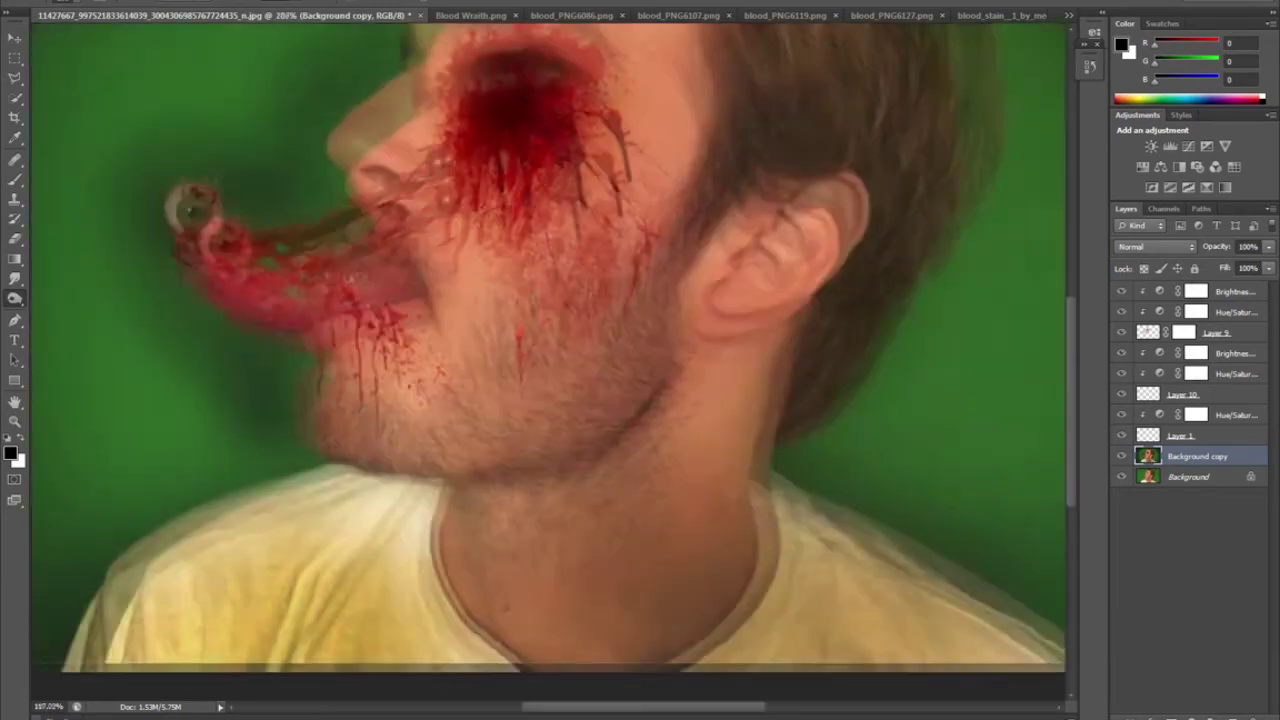
pyautogui.scroll(-5, 540, 500)
pyautogui.moveTo(425, 462)
pyautogui.mouseDown()
pyautogui.moveTo(512, 472)
pyautogui.moveTo(578, 450)
pyautogui.moveTo(600, 373)
pyautogui.moveTo(445, 480)
pyautogui.mouseUp()
pyautogui.moveTo(412, 440); pyautogui.dragTo(580, 490)
pyautogui.moveTo(490, 498); pyautogui.dragTo(522, 575)
pyautogui.moveTo(640, 438); pyautogui.dragTo(664, 361)
pyautogui.moveTo(840, 300); pyautogui.dragTo(670, 390)
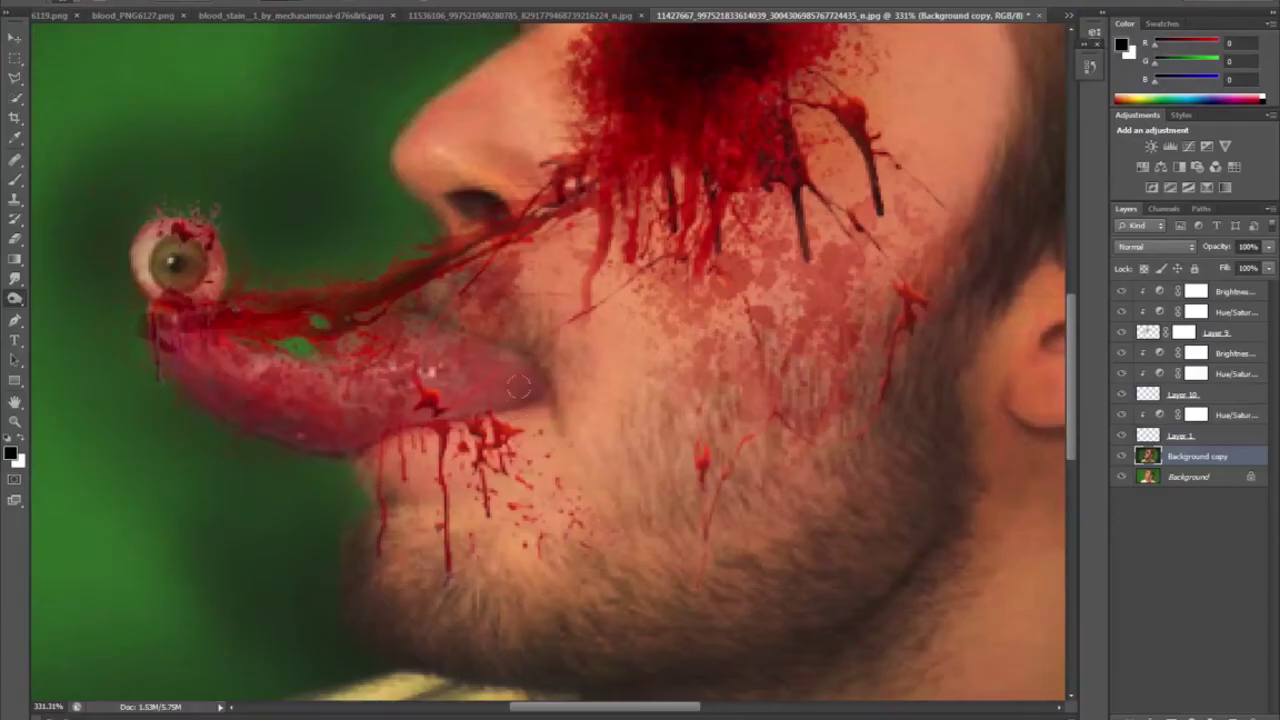
# Step: Darken the corner of the mouth and the upper and lower edges of the tongue with the Burn Tool
pyautogui.moveTo(500, 405); pyautogui.dragTo(540, 350)
pyautogui.moveTo(460, 340)
pyautogui.mouseDown()
pyautogui.moveTo(390, 415)
pyautogui.moveTo(318, 432)
pyautogui.mouseUp()
pyautogui.moveTo(462, 400)
pyautogui.mouseDown()
pyautogui.moveTo(512, 369)
pyautogui.moveTo(510, 382)
pyautogui.moveTo(387, 425)
pyautogui.mouseUp()
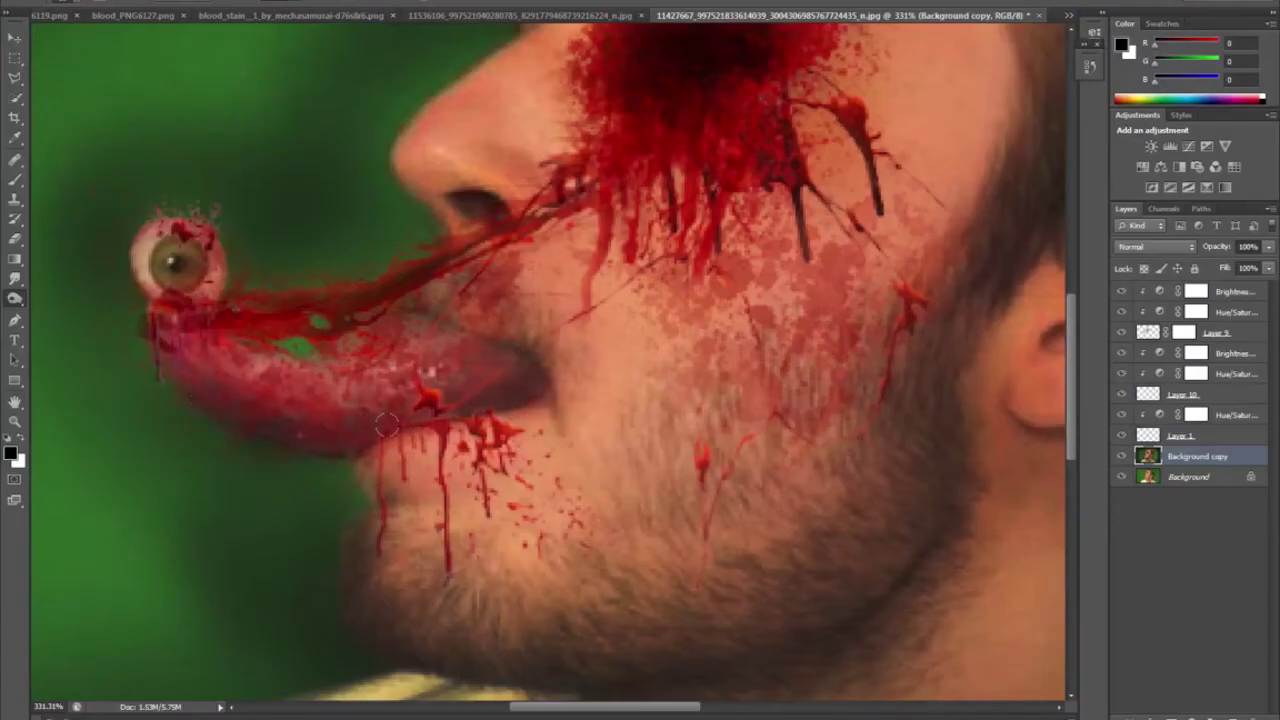
pyautogui.moveTo(480, 342)
pyautogui.mouseDown()
pyautogui.moveTo(350, 323)
pyautogui.moveTo(202, 337)
pyautogui.mouseUp()
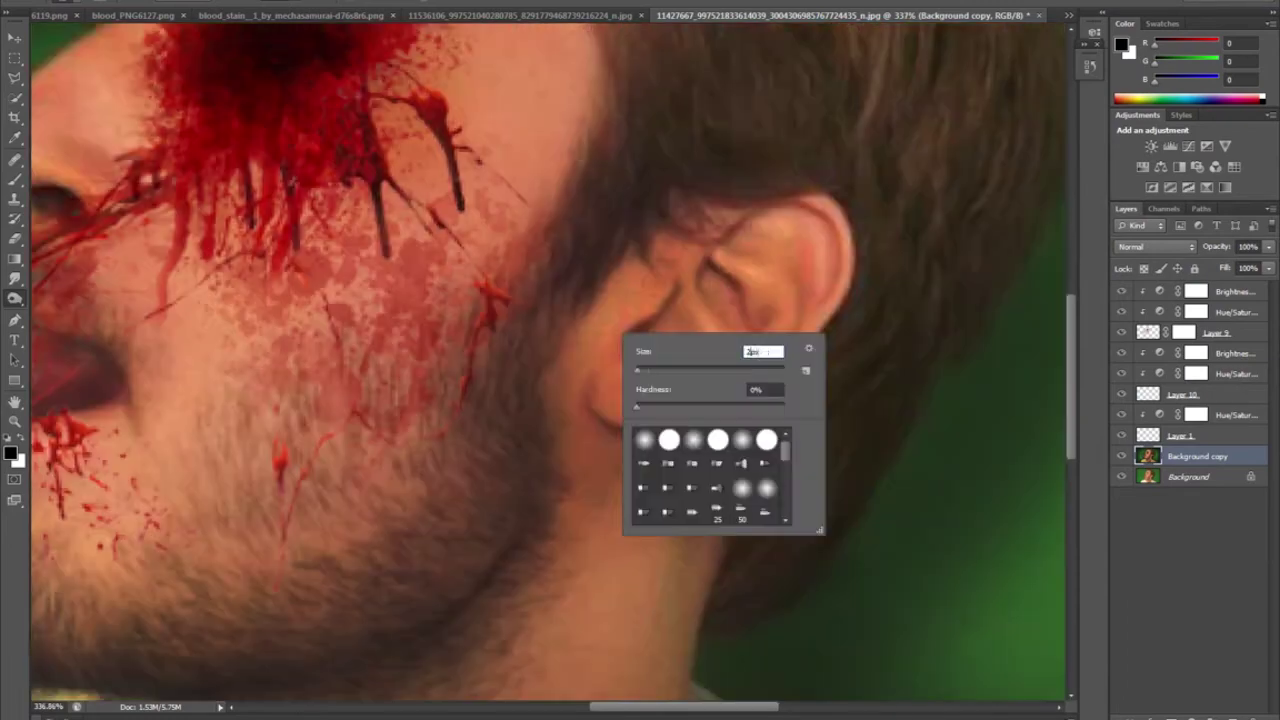
# Step: Burn fine shadows into the folds and lobe of the ear and around the nostril with a small brush
pyautogui.moveTo(628, 330)
pyautogui.mouseDown()
pyautogui.moveTo(654, 336)
pyautogui.moveTo(737, 301)
pyautogui.moveTo(738, 380)
pyautogui.mouseUp()
pyautogui.scroll(-5, 737, 301)
pyautogui.scroll(5, 670, 362)
pyautogui.moveTo(640, 430); pyautogui.dragTo(631, 443)
pyautogui.scroll(-5, 631, 443)
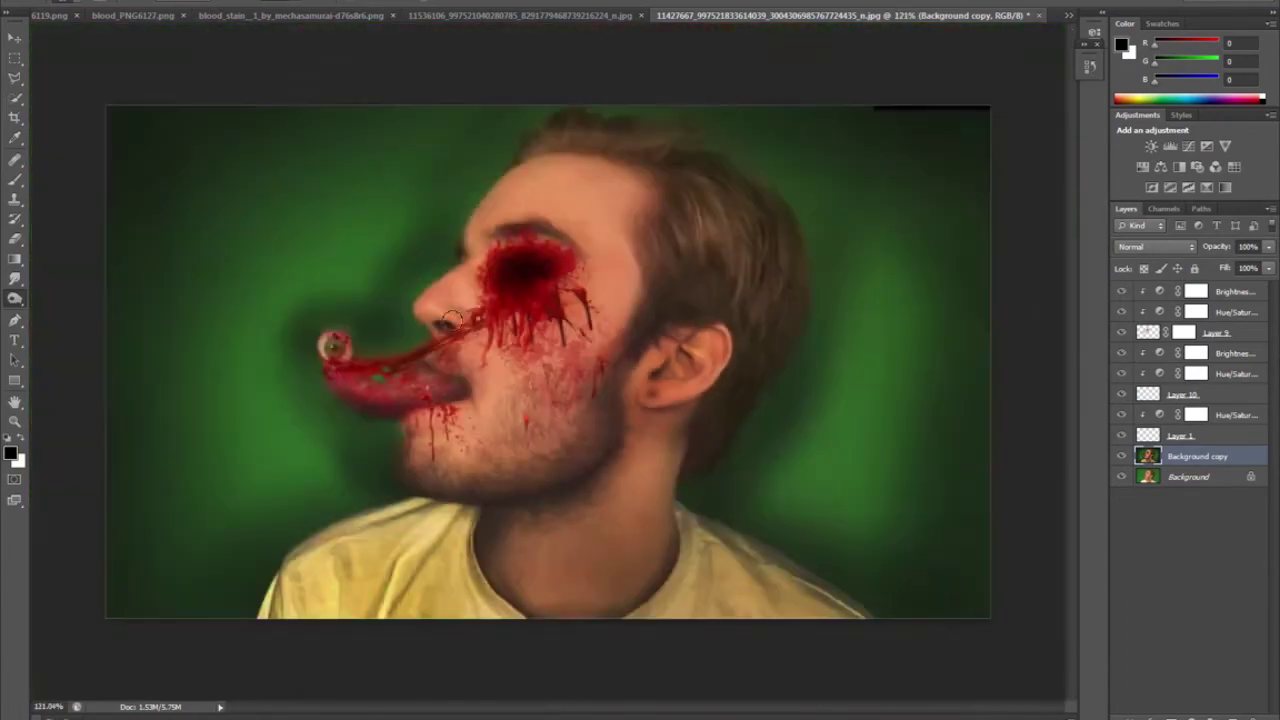
pyautogui.scroll(7, 449, 322)
pyautogui.moveTo(436, 345); pyautogui.dragTo(335, 275)
pyautogui.scroll(2, 600, 230)
pyautogui.scroll(-6, 450, 311)
# Step: Set the Burn Tool's brush to 50 px and darken the hair and the backdrop around the head
pyautogui.rightClick(700, 333)
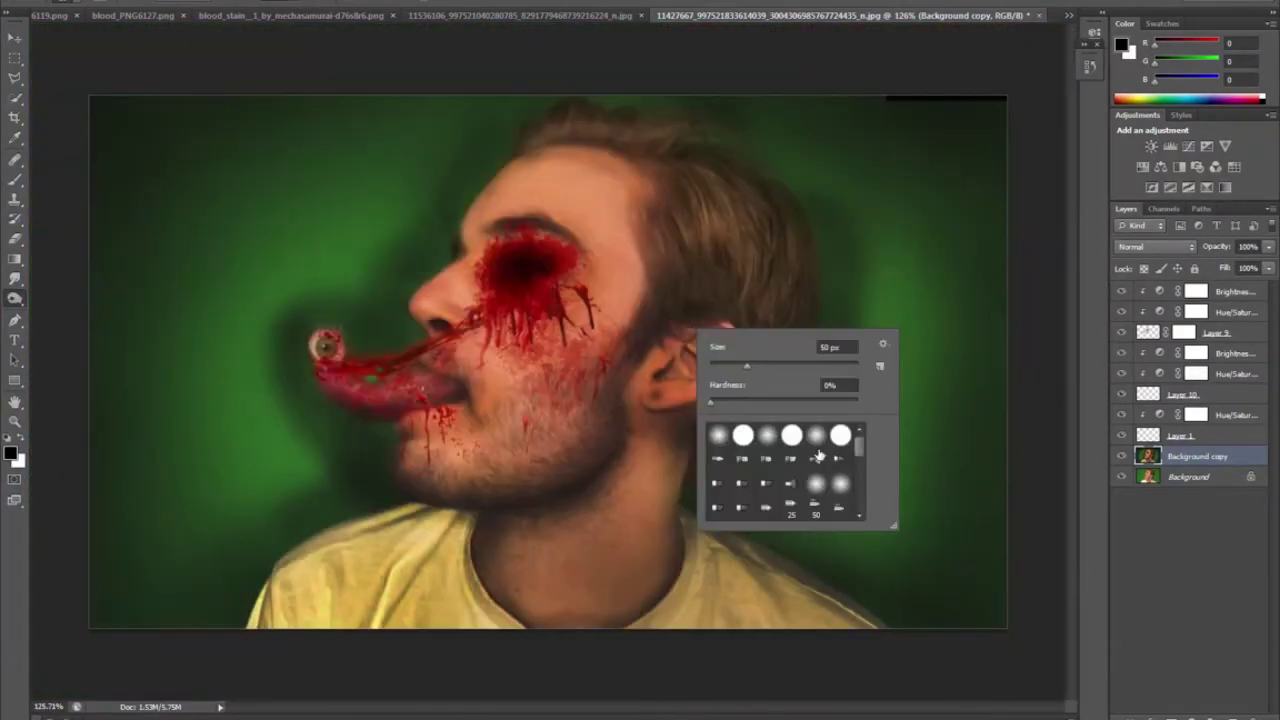
pyautogui.click(828, 346)
pyautogui.write('50')
pyautogui.press('Return')
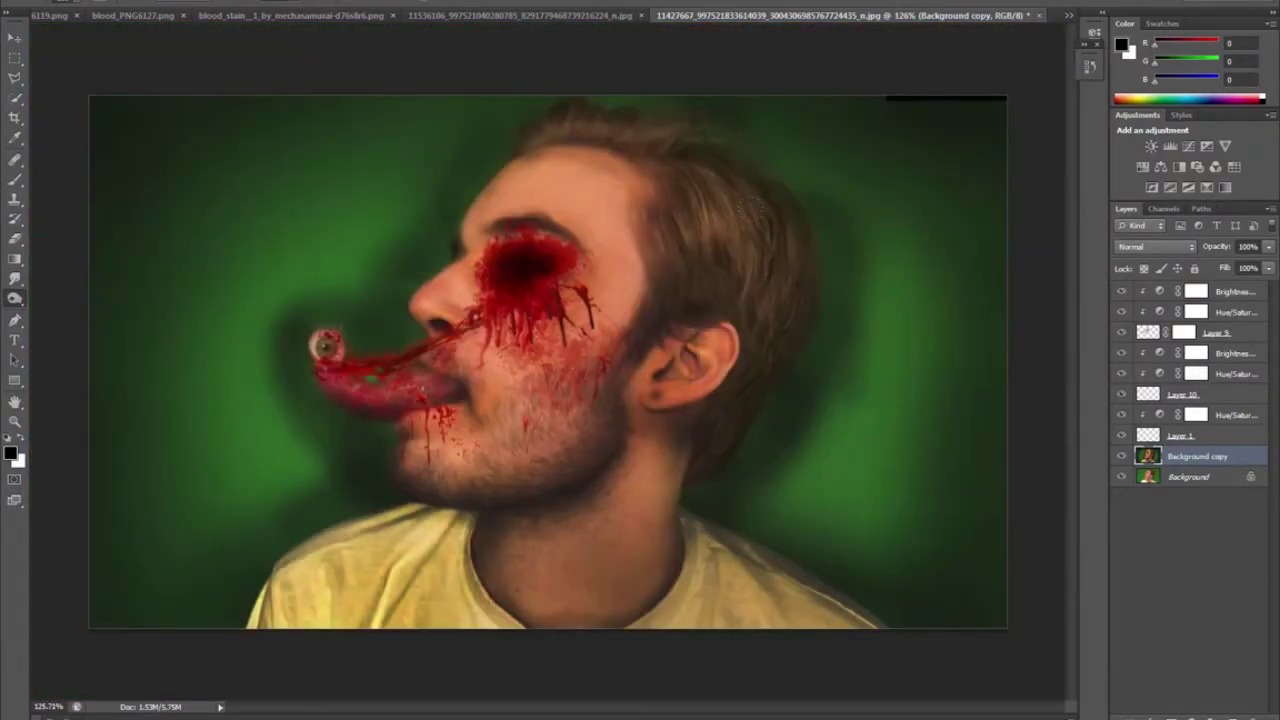
pyautogui.moveTo(755, 250); pyautogui.dragTo(574, 144)
pyautogui.moveTo(795, 242); pyautogui.dragTo(797, 316)
pyautogui.moveTo(904, 362); pyautogui.dragTo(904, 630)
pyautogui.moveTo(838, 248); pyautogui.dragTo(788, 282)
pyautogui.moveTo(642, 245); pyautogui.dragTo(480, 185)
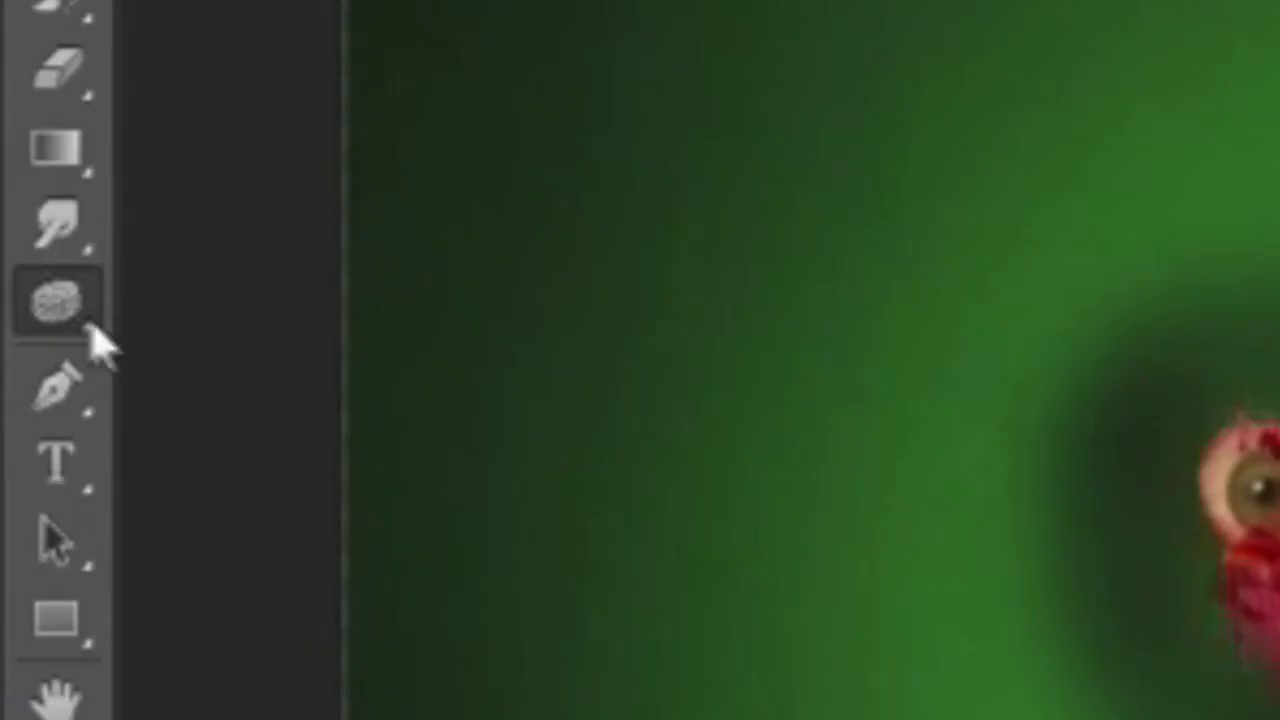
# Step: Switch to the Dodge Tool and brighten the highlights in the hair along the crown and side of the head
pyautogui.rightClick(20, 302)
pyautogui.click(70, 297)
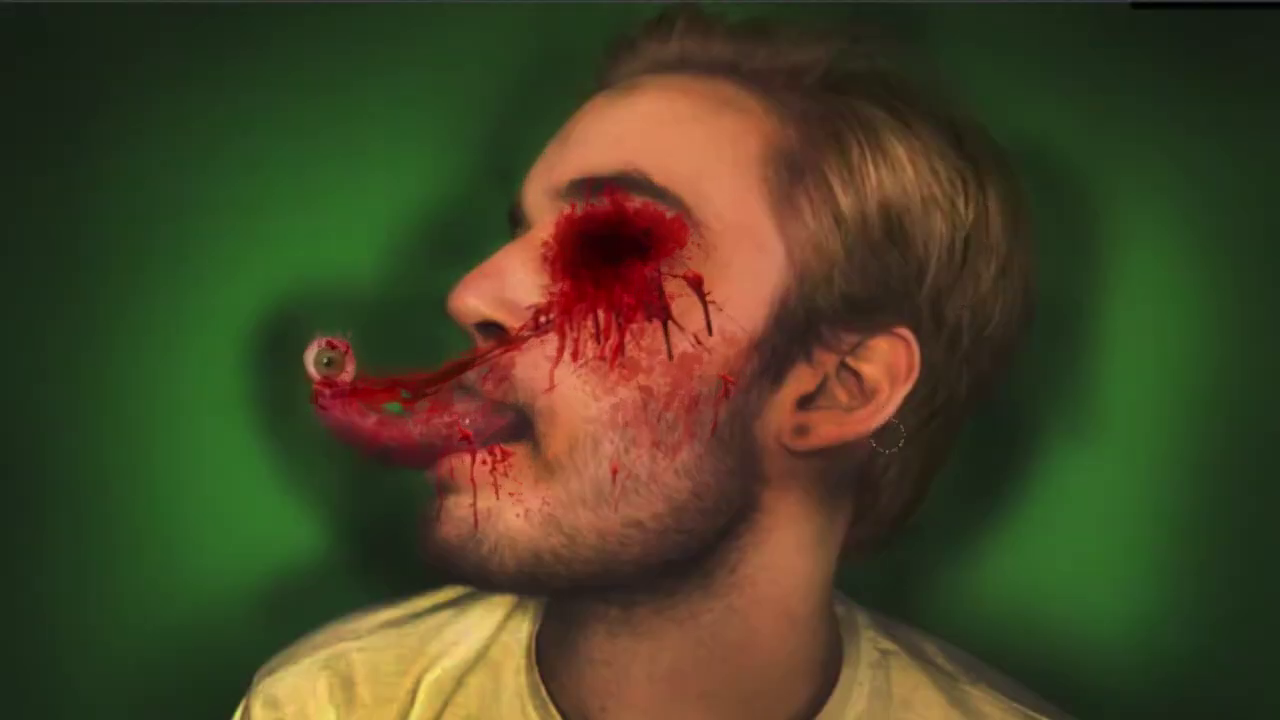
pyautogui.moveTo(712, 30); pyautogui.dragTo(650, 54)
pyautogui.moveTo(866, 190)
pyautogui.mouseDown()
pyautogui.moveTo(880, 160)
pyautogui.moveTo(985, 222)
pyautogui.moveTo(965, 255)
pyautogui.mouseUp()
pyautogui.moveTo(785, 55)
pyautogui.mouseDown()
pyautogui.moveTo(635, 40)
pyautogui.moveTo(777, 40)
pyautogui.mouseUp()
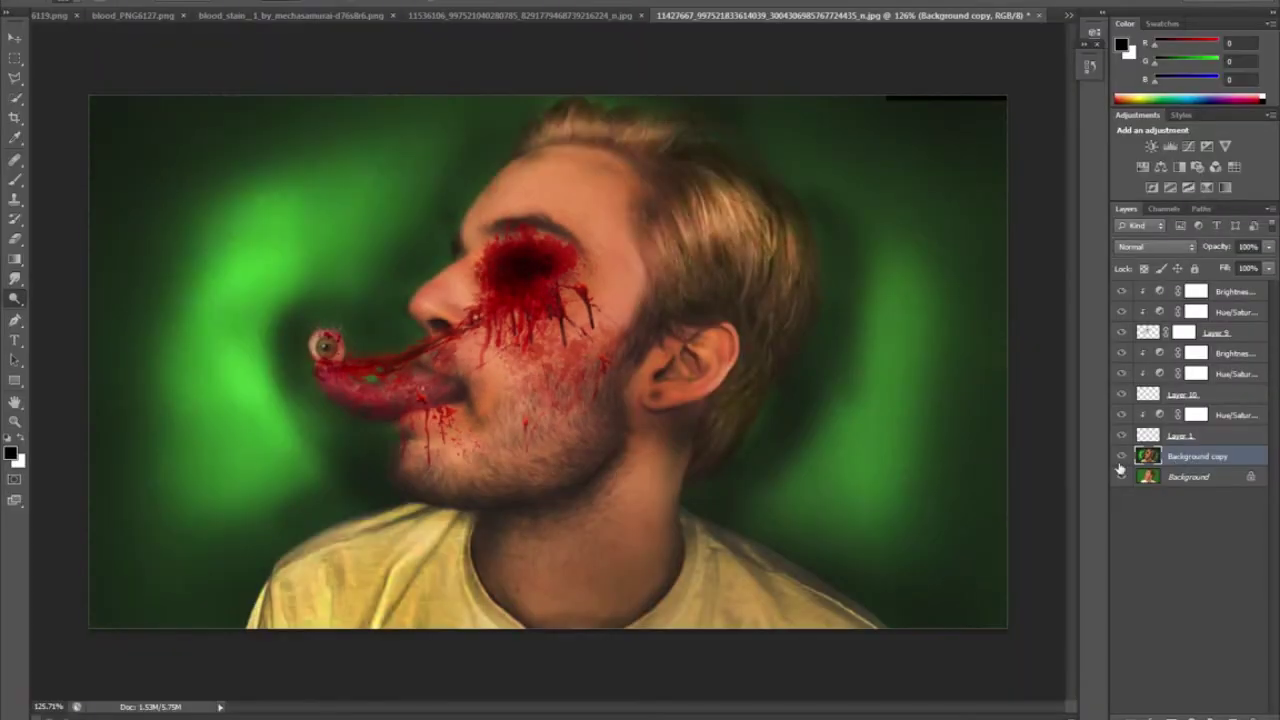
# Step: Compare the image with Background copy hidden and shown, and lower that layer's opacity to 70%
pyautogui.click(1121, 458)
pyautogui.click(1121, 458)
pyautogui.click(1121, 458)
pyautogui.click(1121, 458)
pyautogui.rightClick(1187, 461)
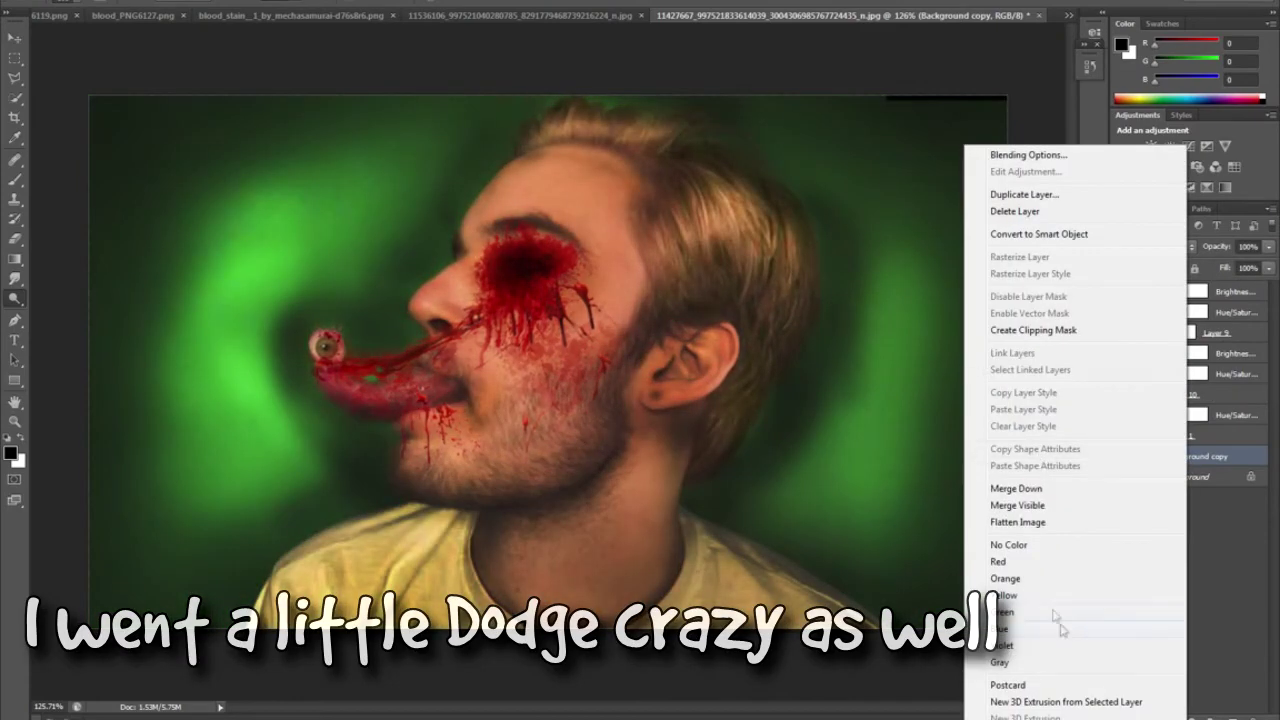
pyautogui.click(1024, 194)
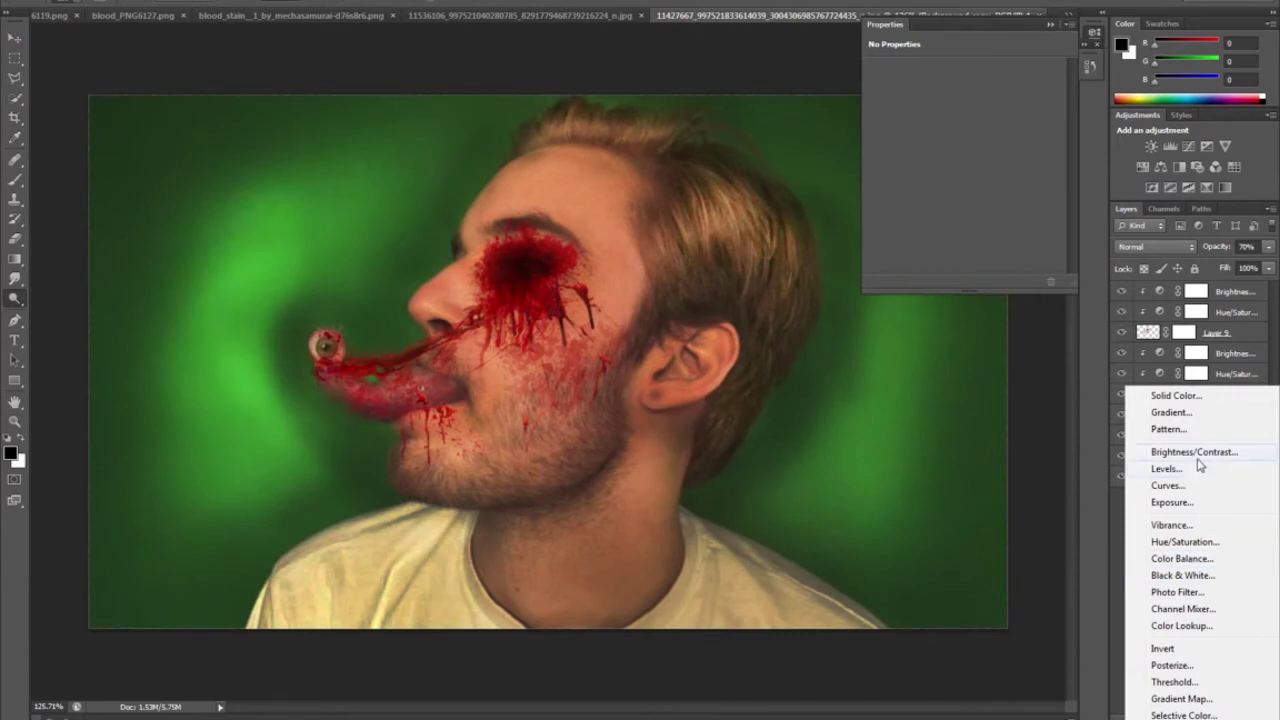
# Step: Add a Brightness/Contrast adjustment clipped to Background copy with brightness -24 and contrast 28
pyautogui.click(1197, 459)
pyautogui.rightClick(1209, 458)
pyautogui.click(1069, 330)
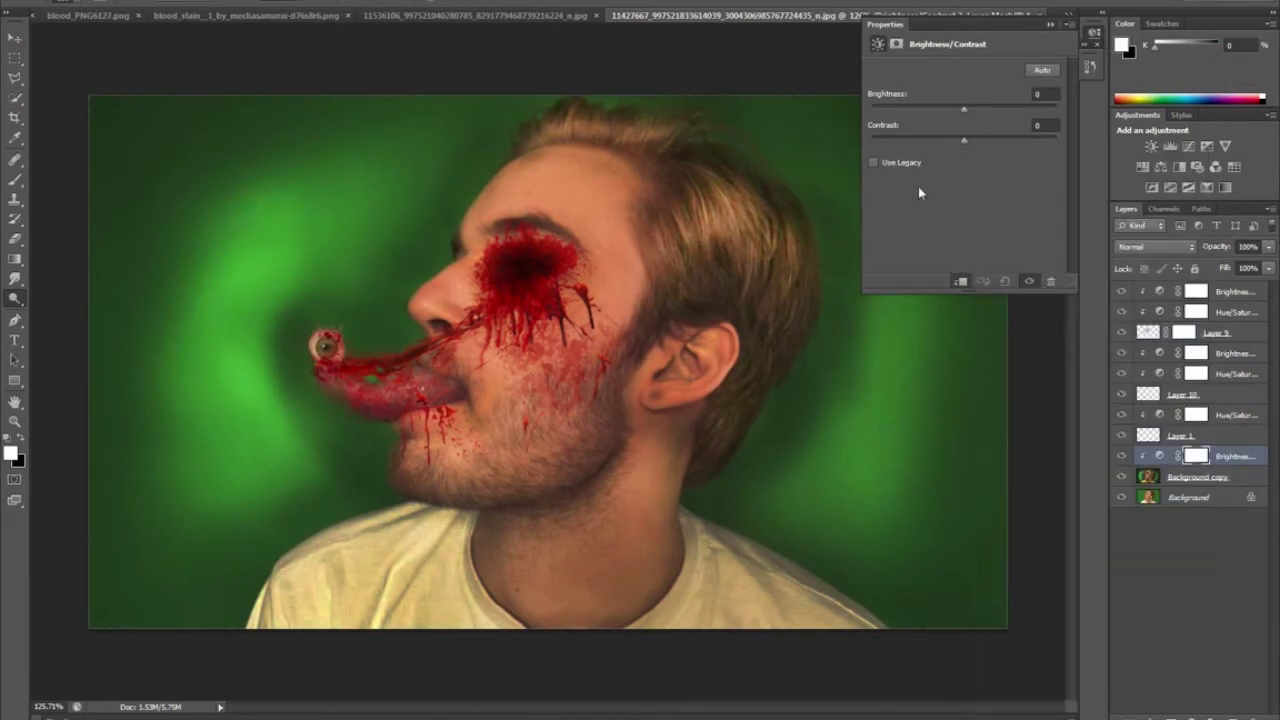
pyautogui.moveTo(964, 110)
pyautogui.mouseDown()
pyautogui.moveTo(979, 114)
pyautogui.moveTo(950, 108)
pyautogui.mouseUp()
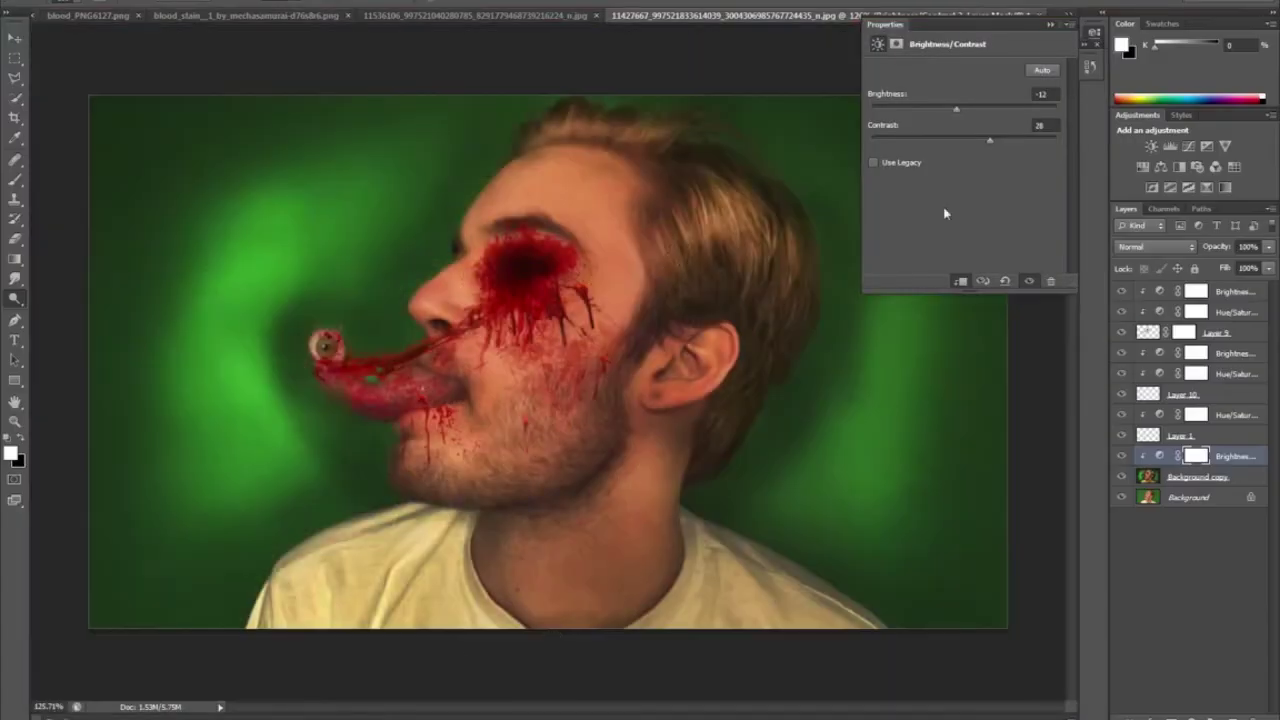
pyautogui.moveTo(957, 109); pyautogui.dragTo(950, 109)
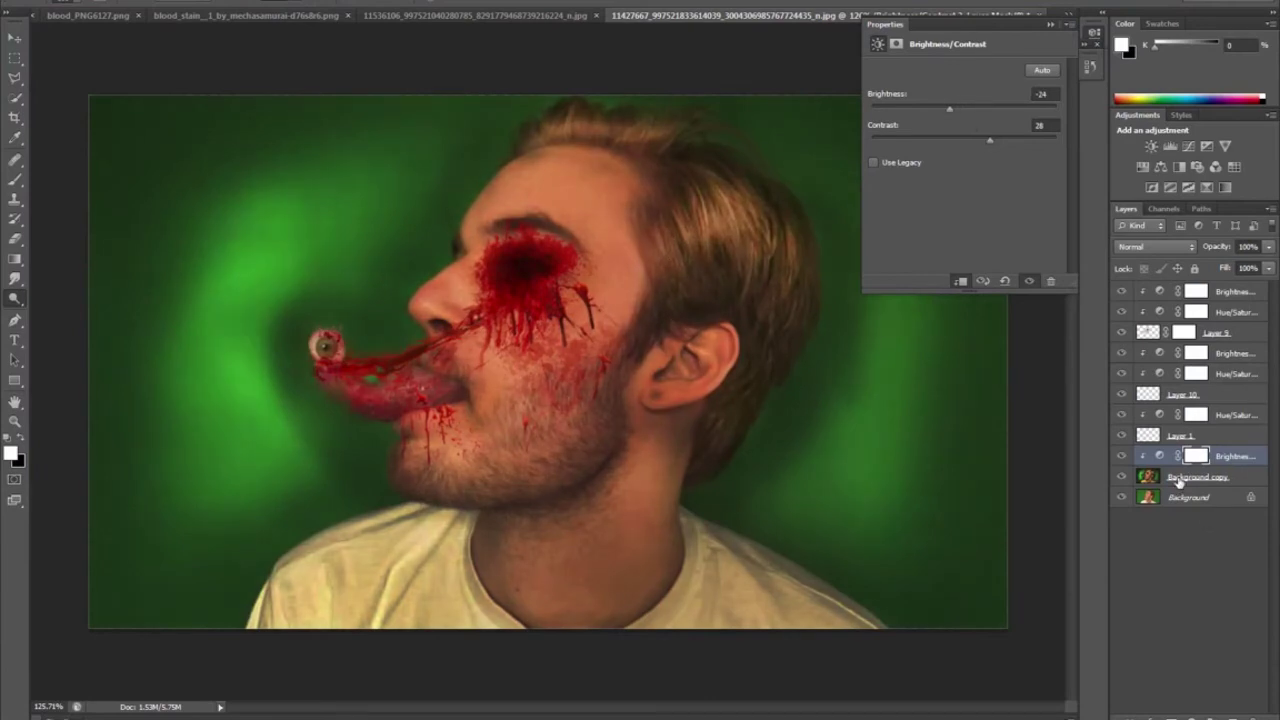
# Step: Fine-tune the brightness of the Brightness/Contrast adjustment clipped to Background copy
pyautogui.click(1180, 478)
pyautogui.click(15, 298)
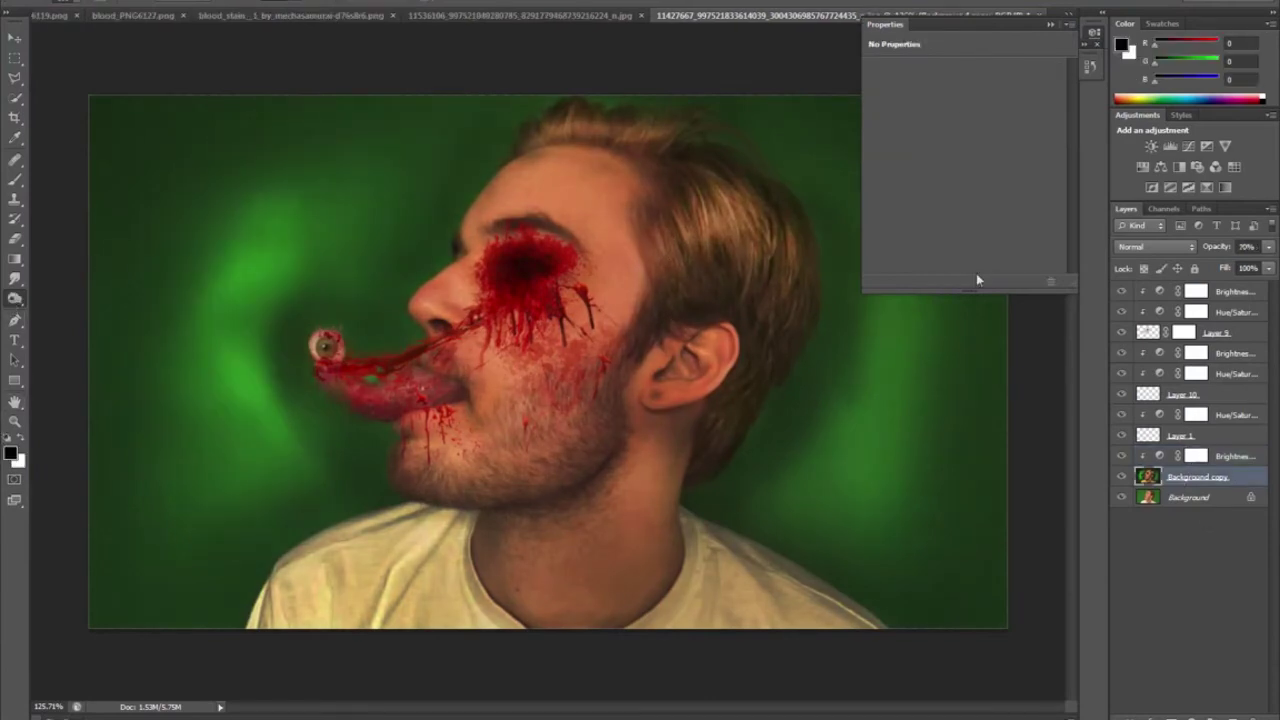
pyautogui.click(1196, 456)
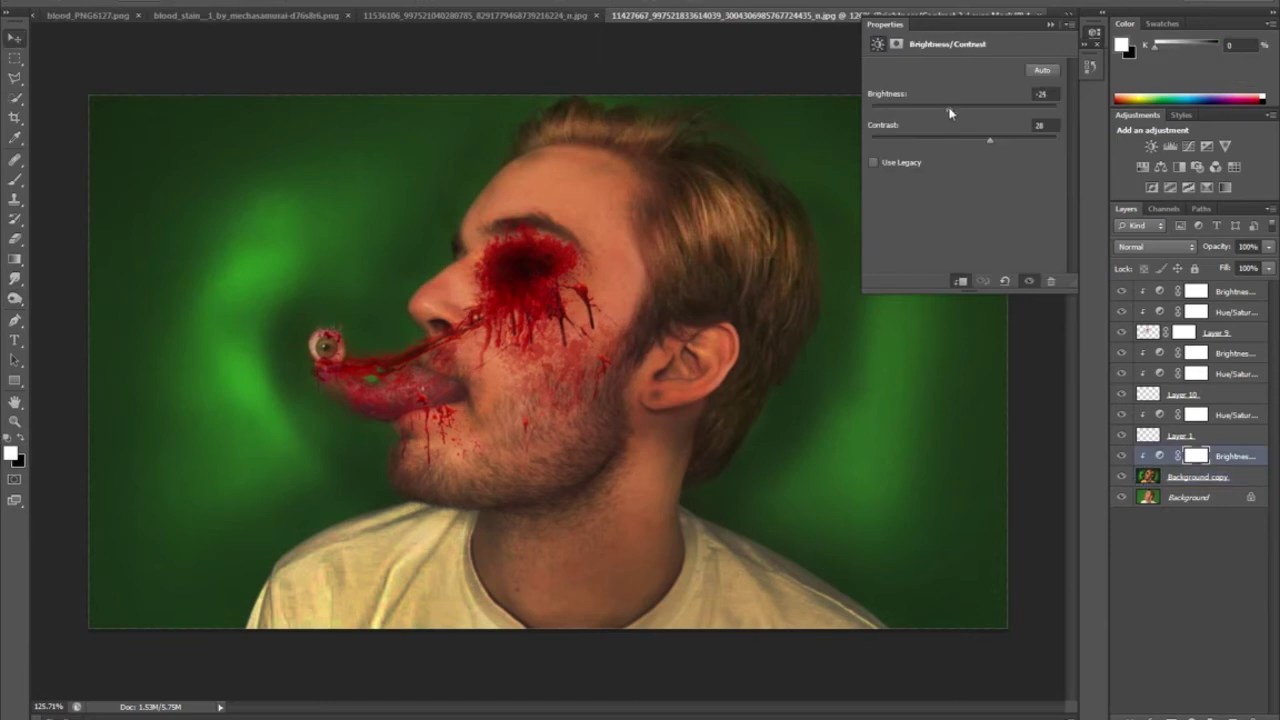
pyautogui.moveTo(950, 111)
pyautogui.mouseDown()
pyautogui.moveTo(938, 105)
pyautogui.moveTo(955, 115)
pyautogui.mouseUp()
# Step: Add a Hue/Saturation adjustment clipped to Background copy, beneath its Brightness/Contrast adjustment
pyautogui.click(1190, 477)
pyautogui.click(1142, 167)
pyautogui.click(1097, 44)
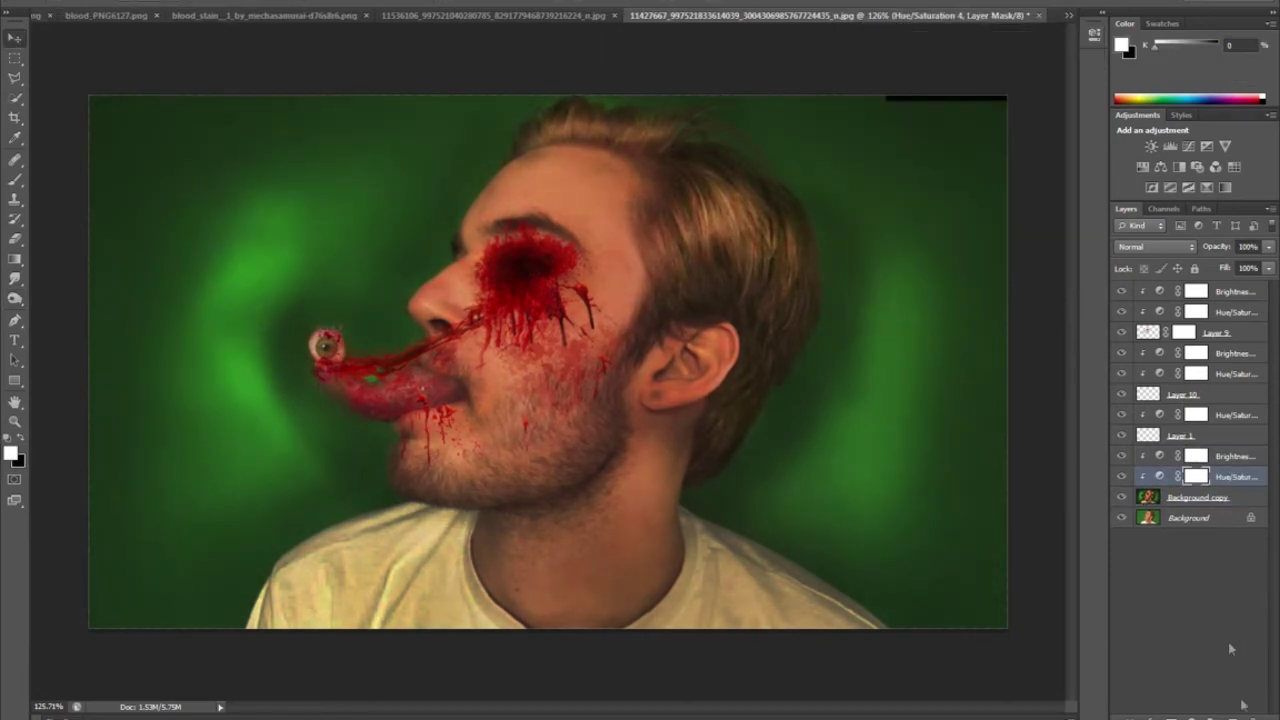
# Step: Add unclipped Hue/Saturation and Brightness/Contrast adjustments at the top of the layer stack, with brightness 11 and contrast 50
pyautogui.click(1234, 291)
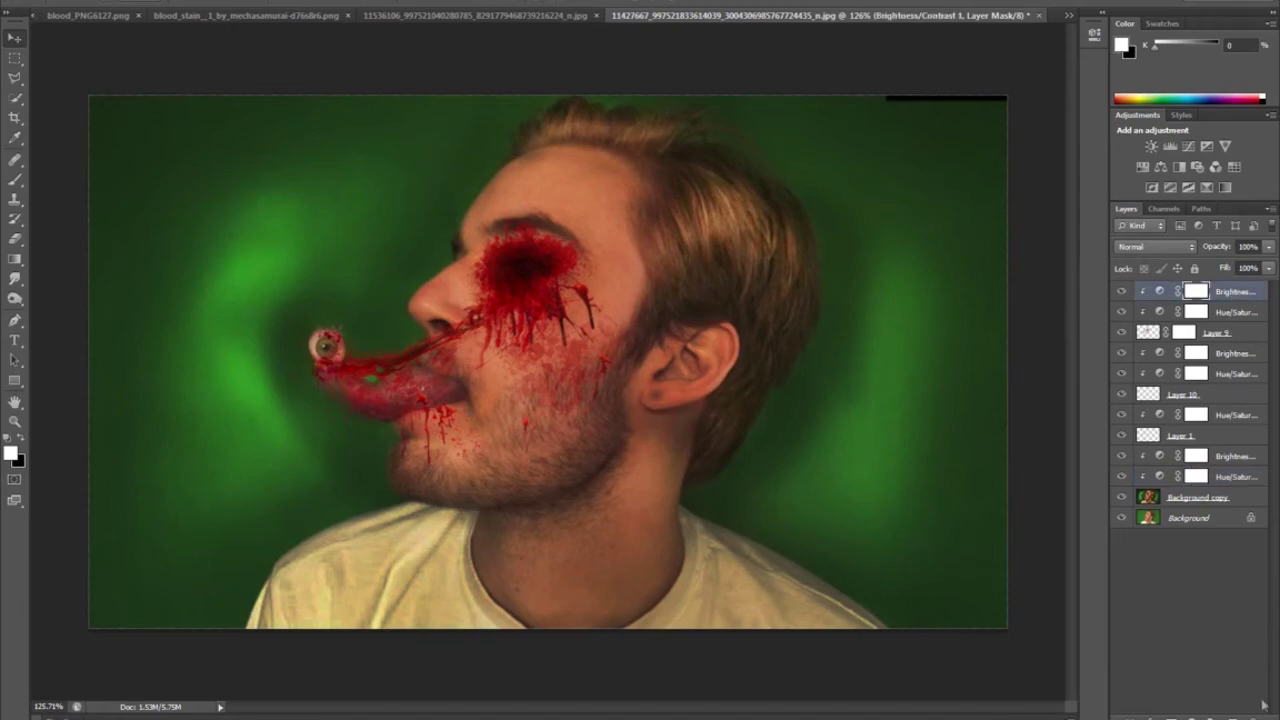
pyautogui.click(1191, 717)
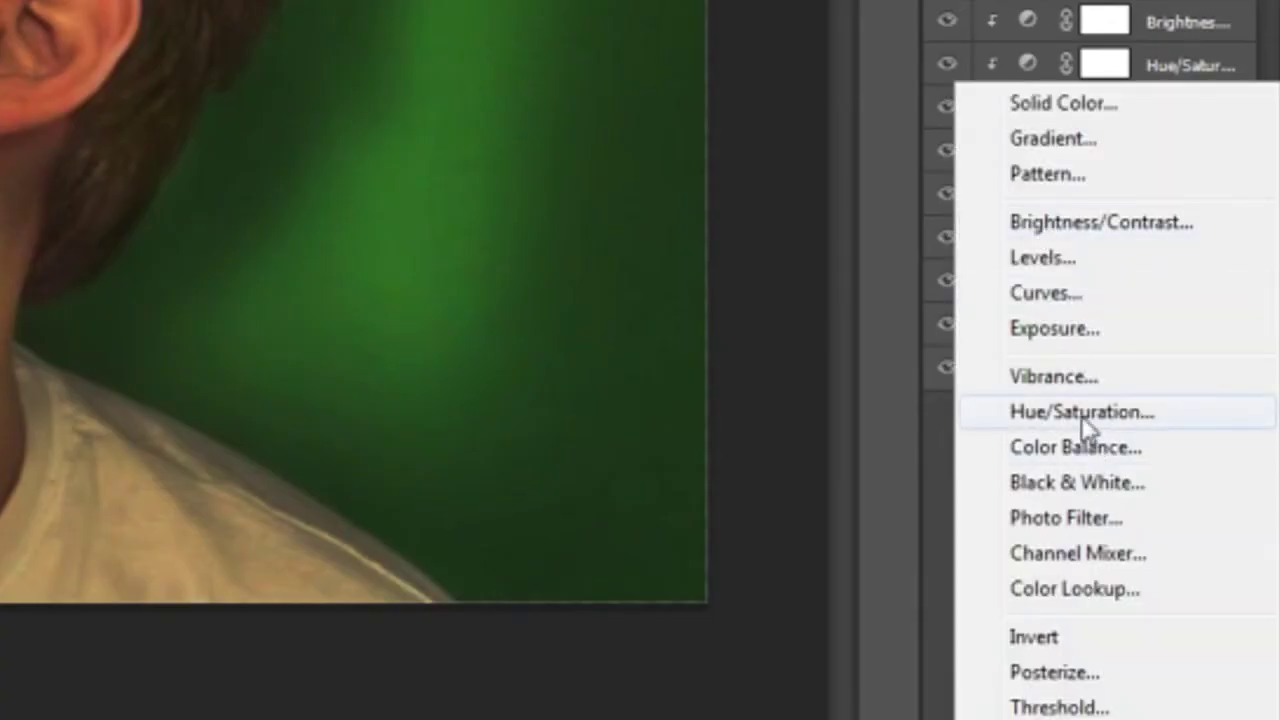
pyautogui.click(1185, 540)
pyautogui.moveTo(1194, 139); pyautogui.dragTo(1126, 148)
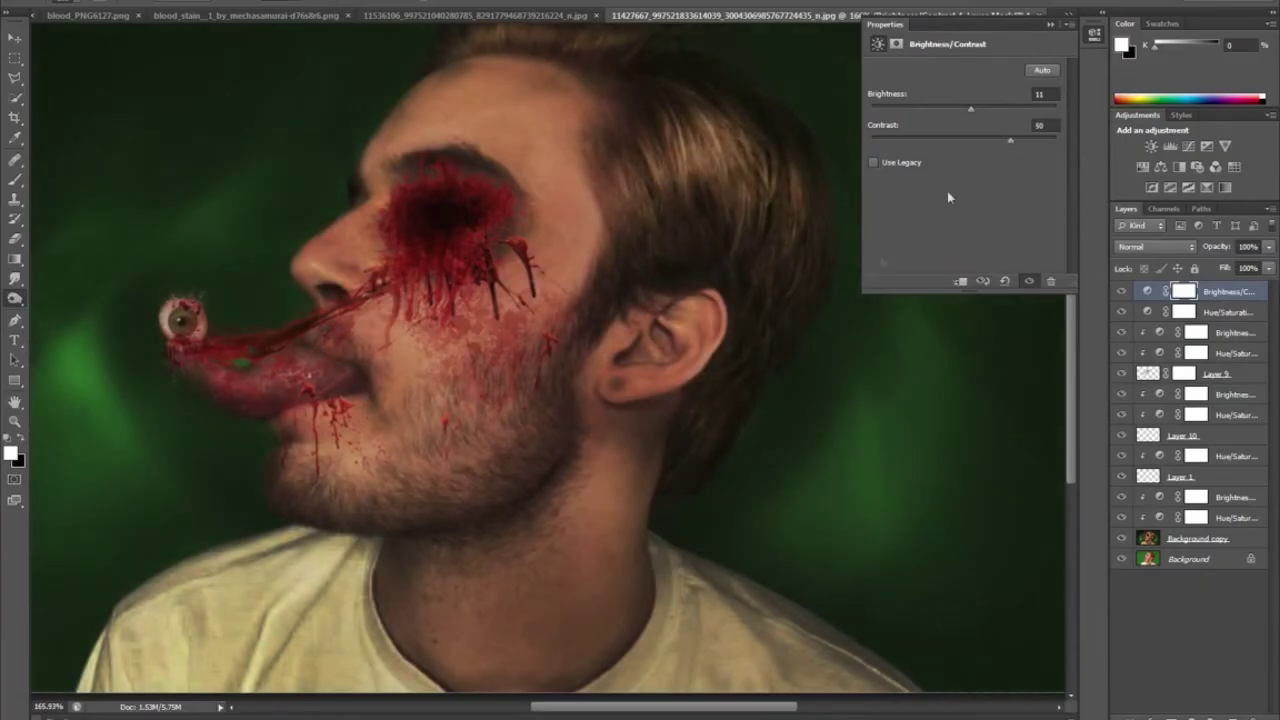
pyautogui.scroll(-7, 733, 278)
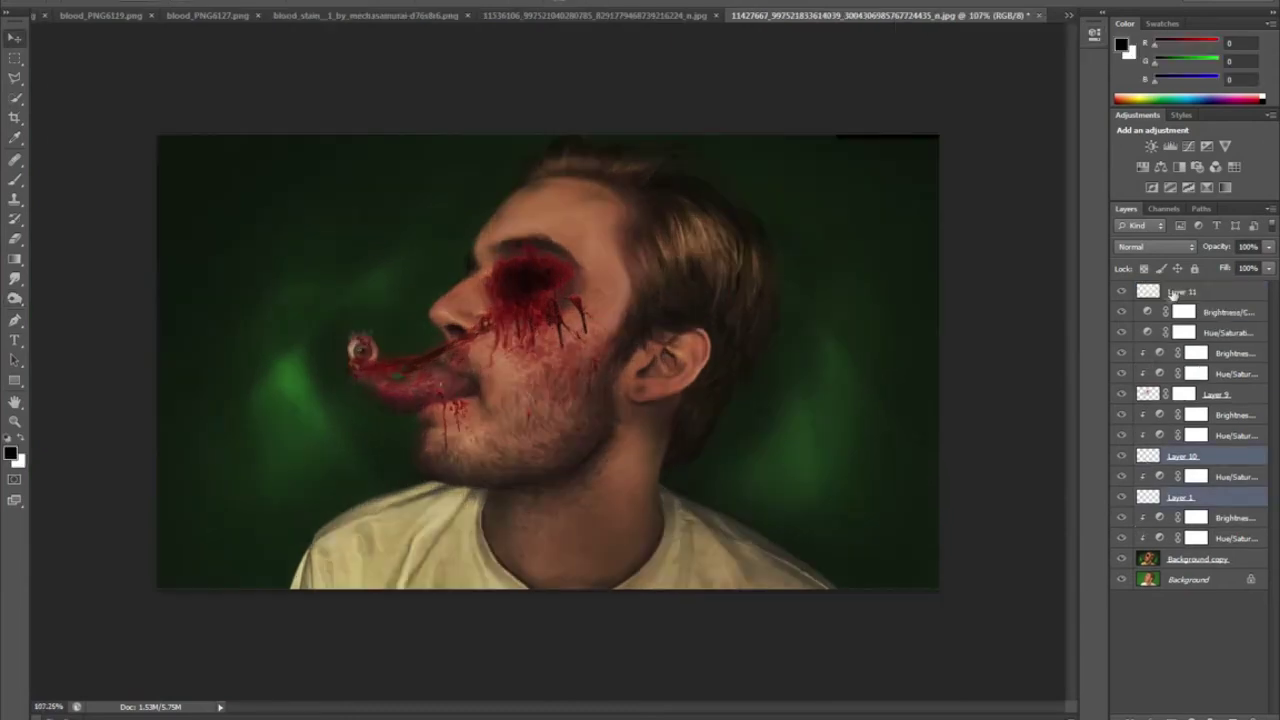
# Step: Create an empty layer at the top of the stack and fill it with dark blue using the Paint Bucket
pyautogui.click(1250, 716)
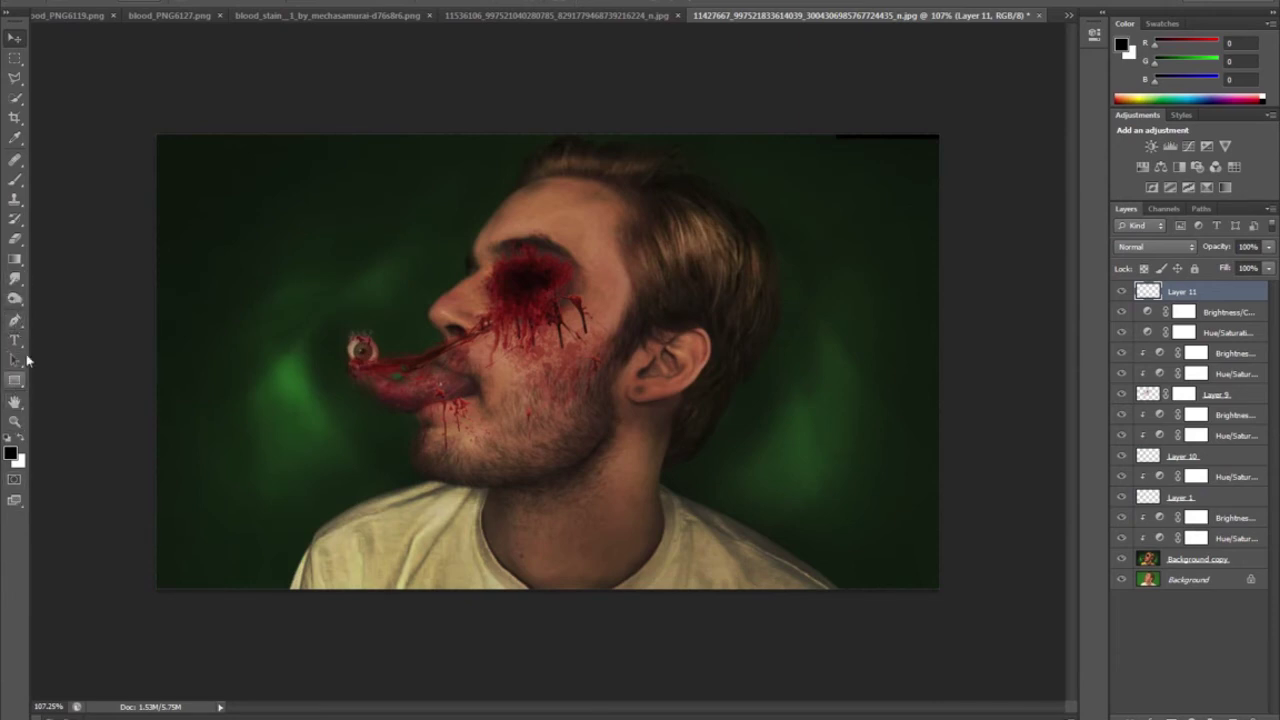
pyautogui.click(15, 238)
pyautogui.click(17, 260)
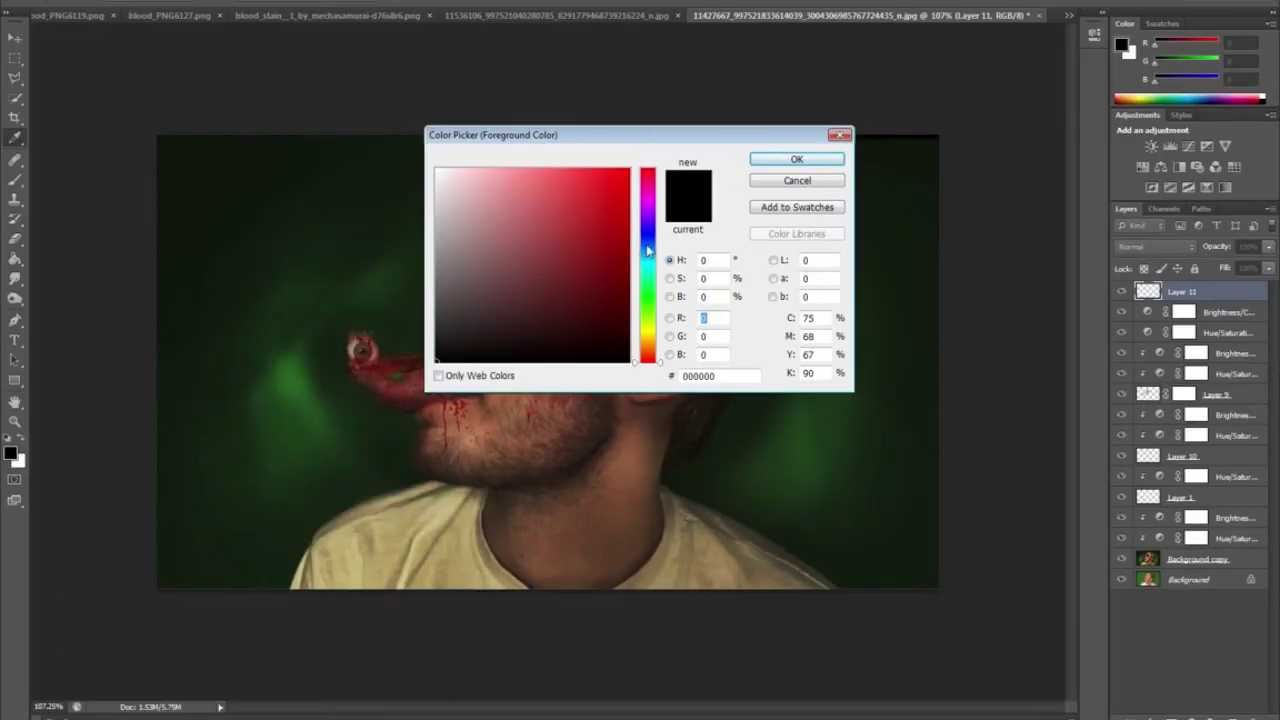
pyautogui.moveTo(647, 246); pyautogui.dragTo(648, 249)
pyautogui.moveTo(492, 300)
pyautogui.mouseDown()
pyautogui.moveTo(537, 302)
pyautogui.moveTo(549, 266)
pyautogui.mouseUp()
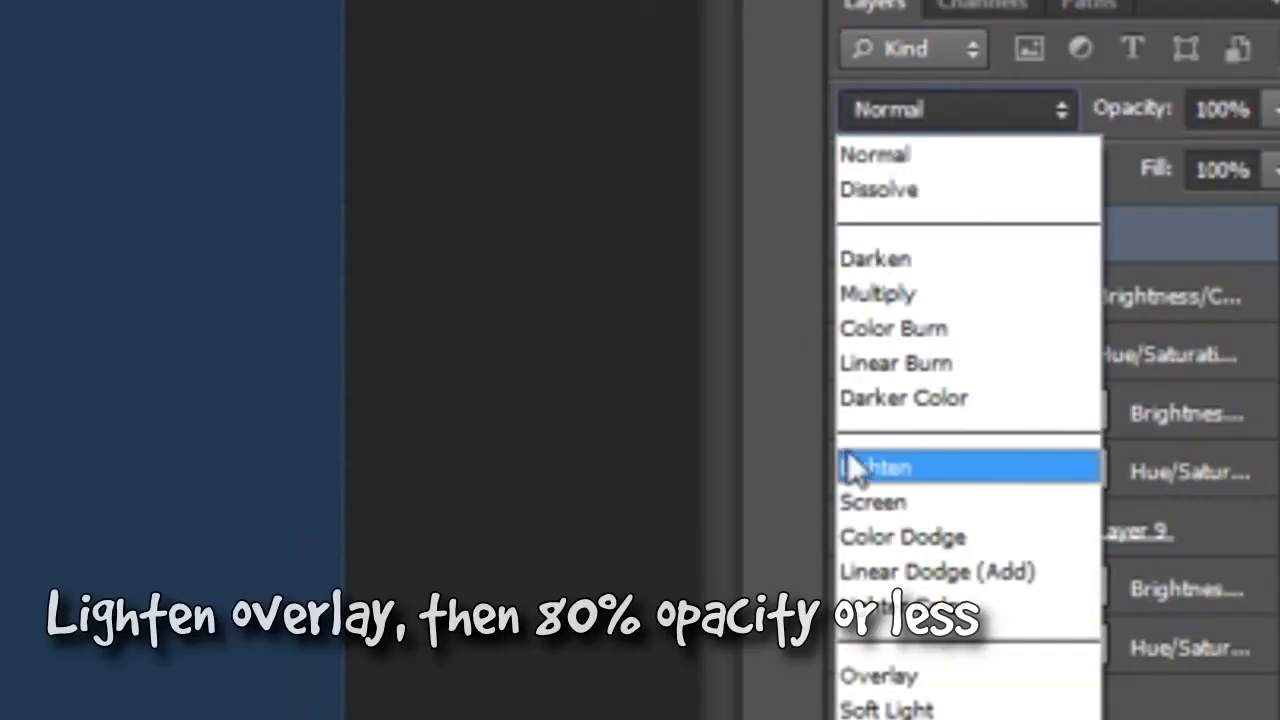
# Step: Set the blend mode of the dark blue fill layer to Lighten and check the tinted composite
pyautogui.click(852, 466)
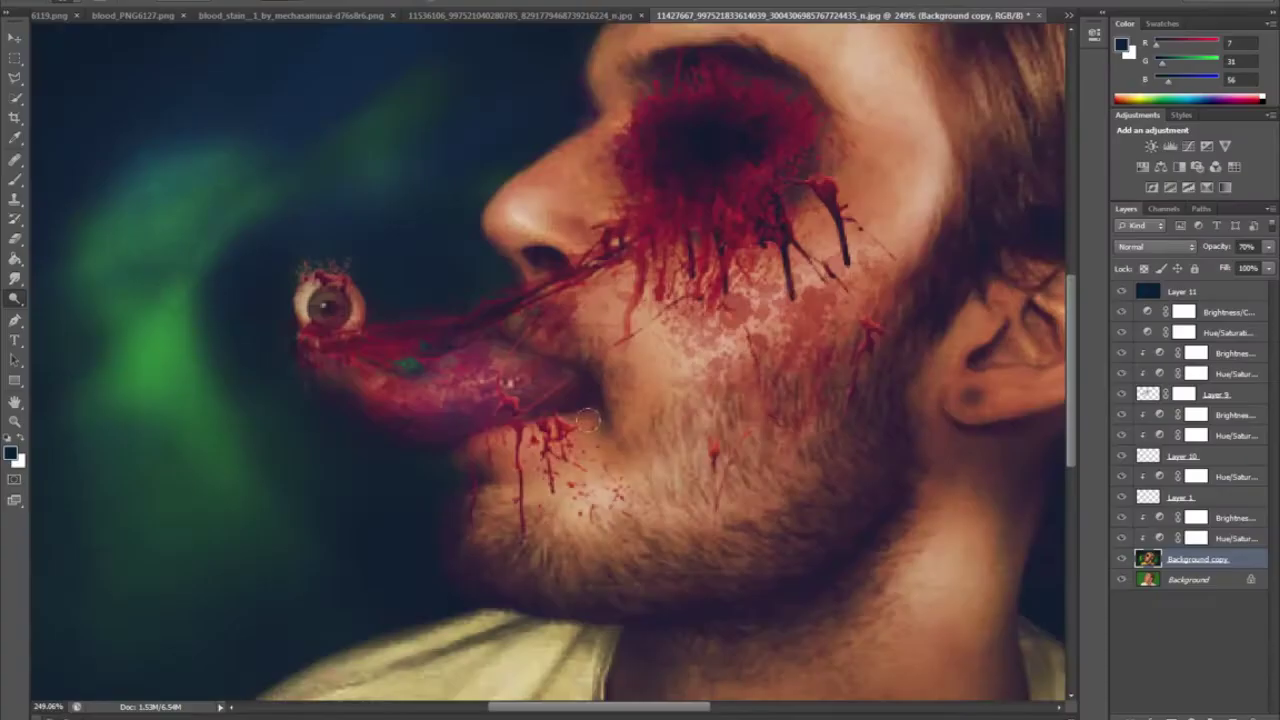
pyautogui.scroll(-6, 520, 402)
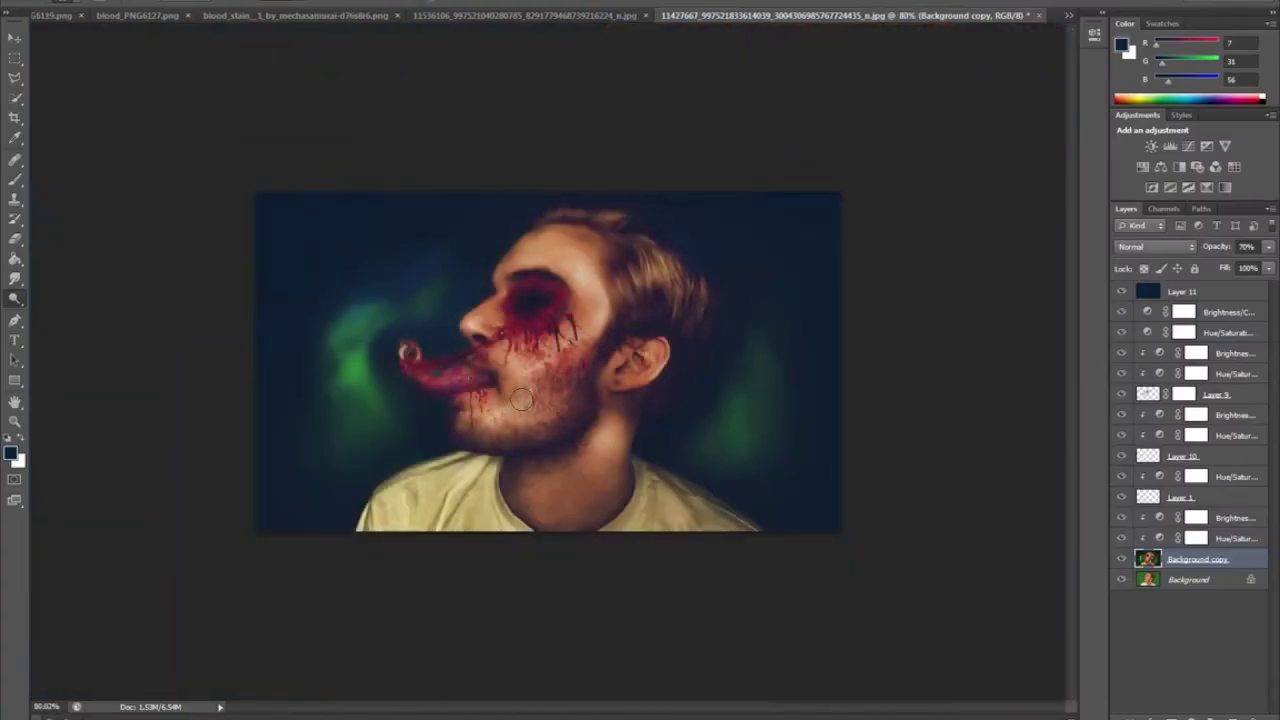
pyautogui.scroll(3, 525, 398)
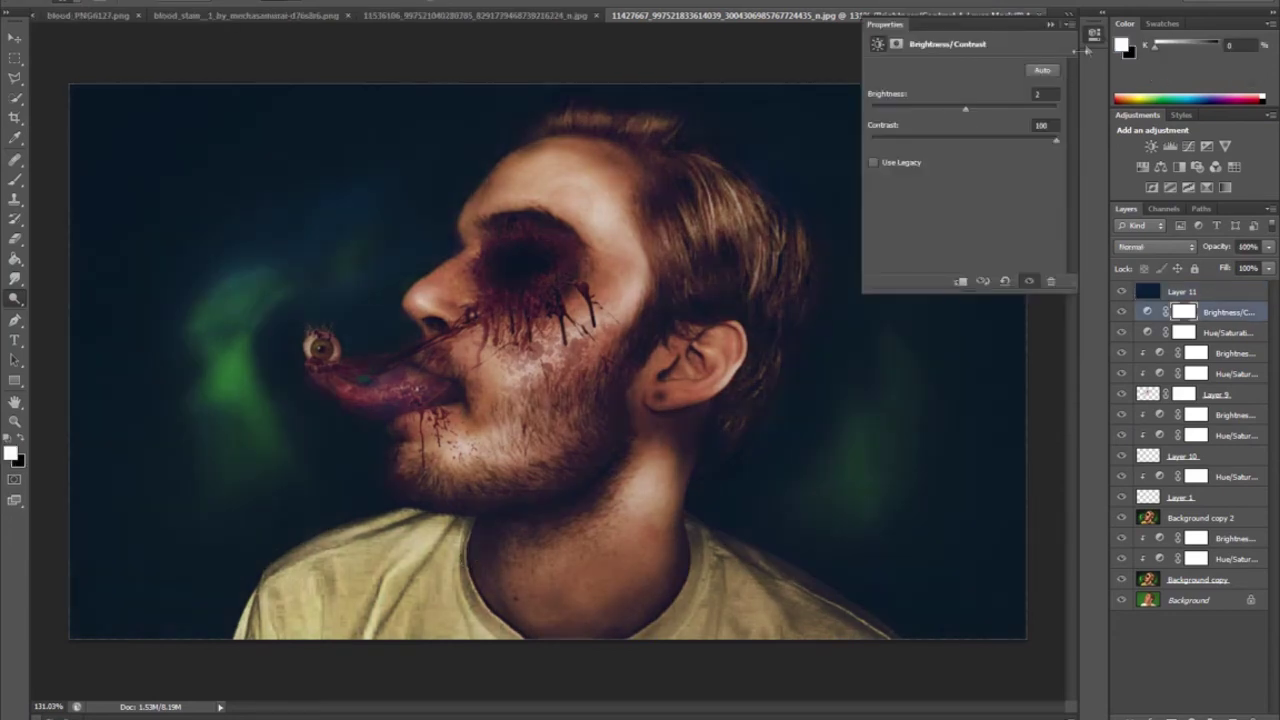
# Step: Switch to the browser to compare the composite with the finished version posted on Facebook
pyautogui.click(1094, 34)
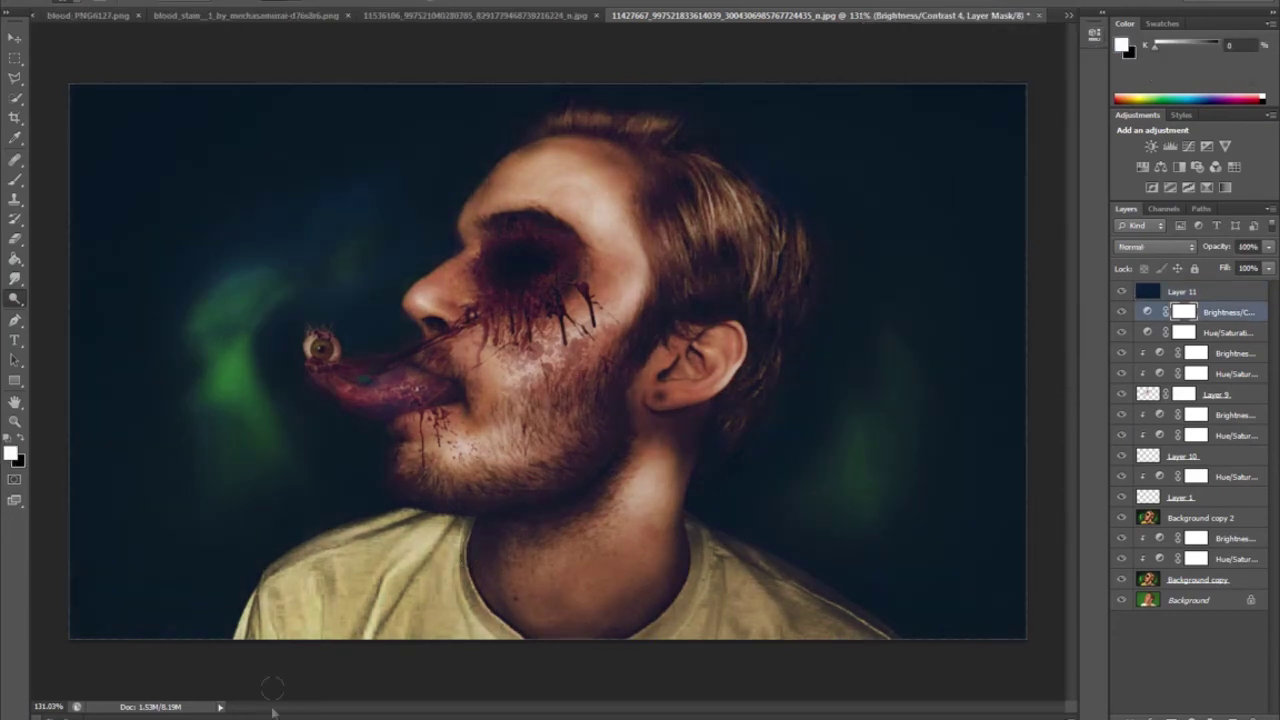
pyautogui.click(230, 706)
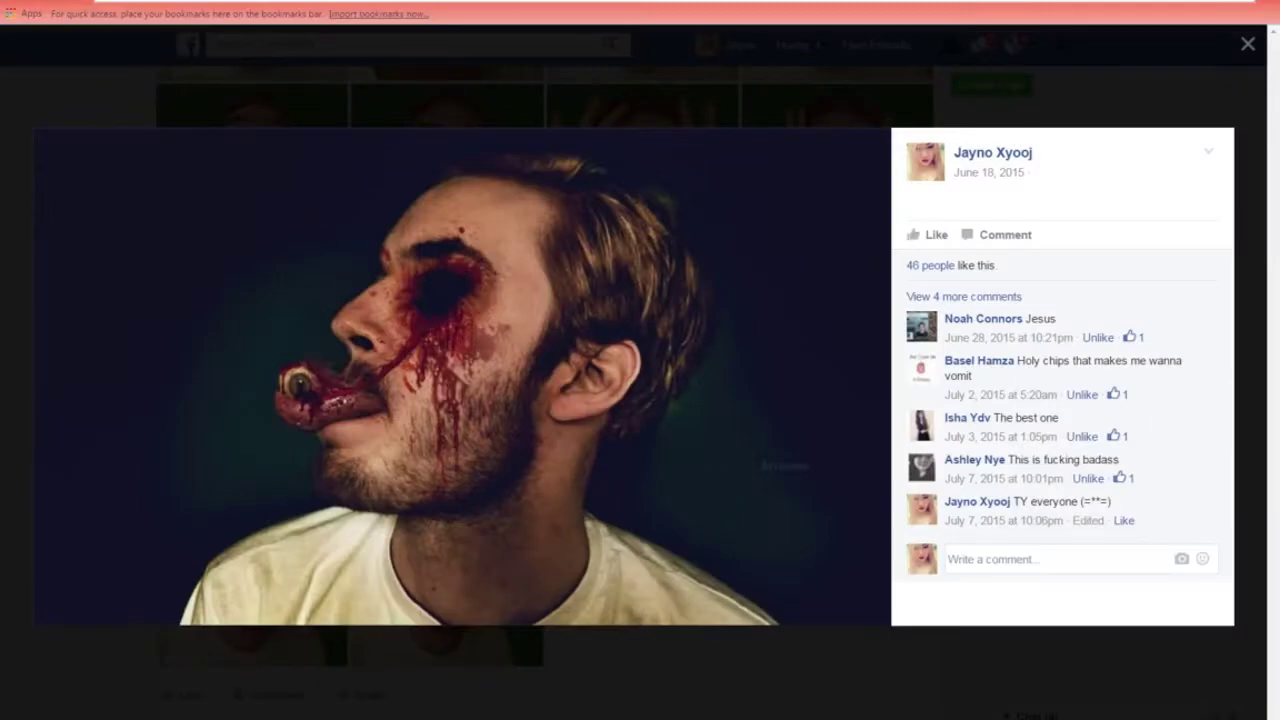
pyautogui.hotkey('alt', 'Tab')
pyautogui.click(230, 706)
pyautogui.hotkey('alt', 'Tab')
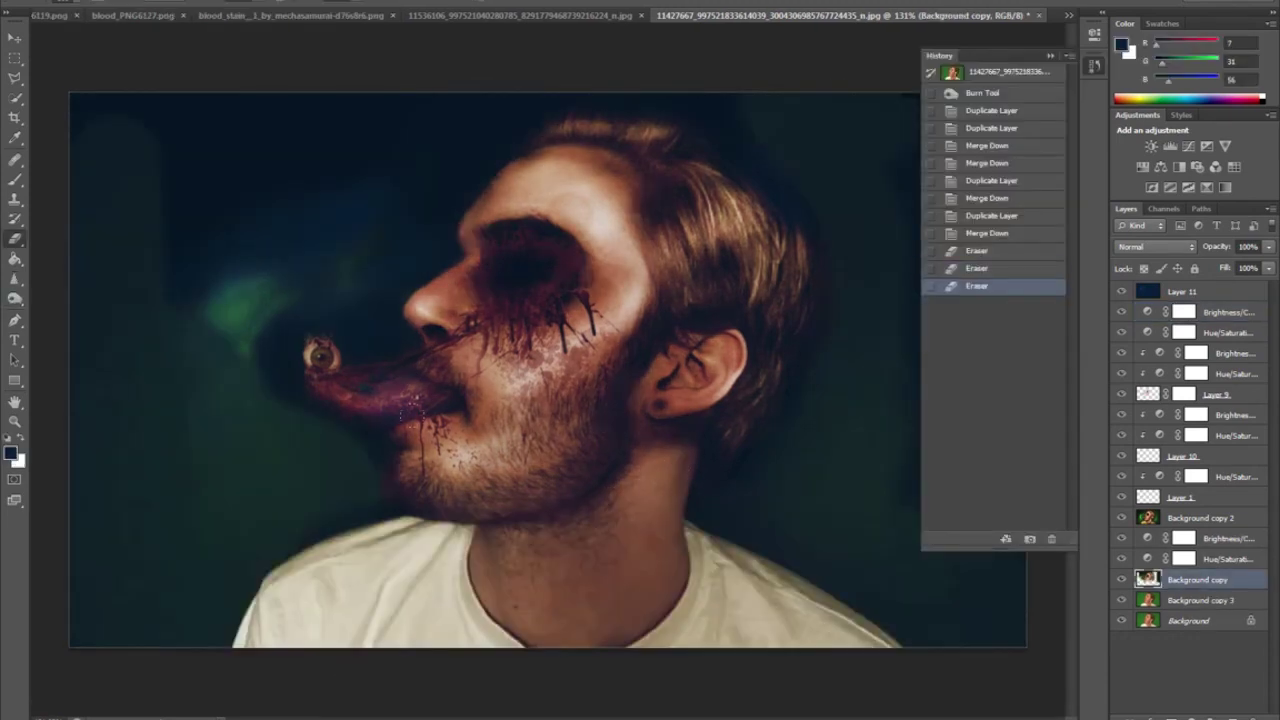
# Step: Erase the over-burned and over-dodged areas on Background copy across the face, nose, forehead, ear and jaw
pyautogui.moveTo(540, 200)
pyautogui.mouseDown()
pyautogui.moveTo(476, 263)
pyautogui.moveTo(510, 275)
pyautogui.mouseUp()
pyautogui.moveTo(470, 285); pyautogui.dragTo(440, 312)
pyautogui.moveTo(430, 300); pyautogui.dragTo(450, 335)
pyautogui.moveTo(500, 200); pyautogui.dragTo(560, 180)
pyautogui.moveTo(580, 170); pyautogui.dragTo(620, 200)
pyautogui.moveTo(630, 220); pyautogui.dragTo(650, 270)
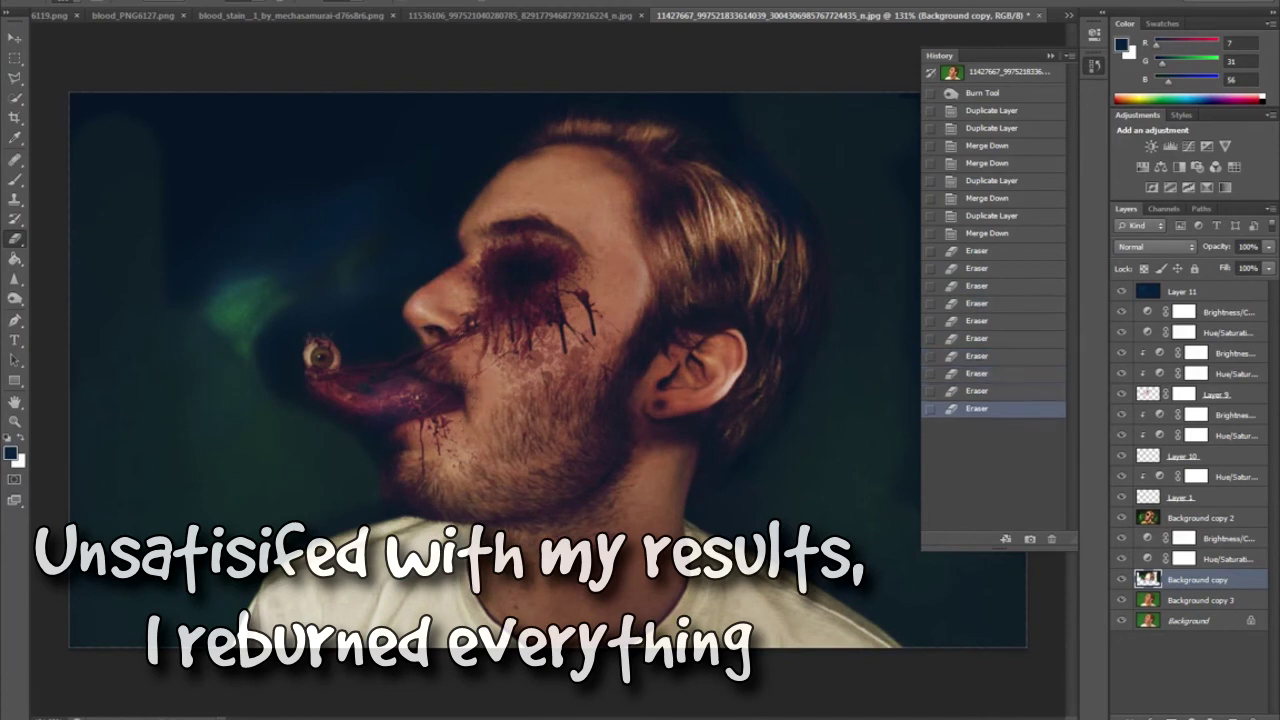
pyautogui.moveTo(715, 350); pyautogui.dragTo(665, 402)
pyautogui.moveTo(635, 360); pyautogui.dragTo(590, 470)
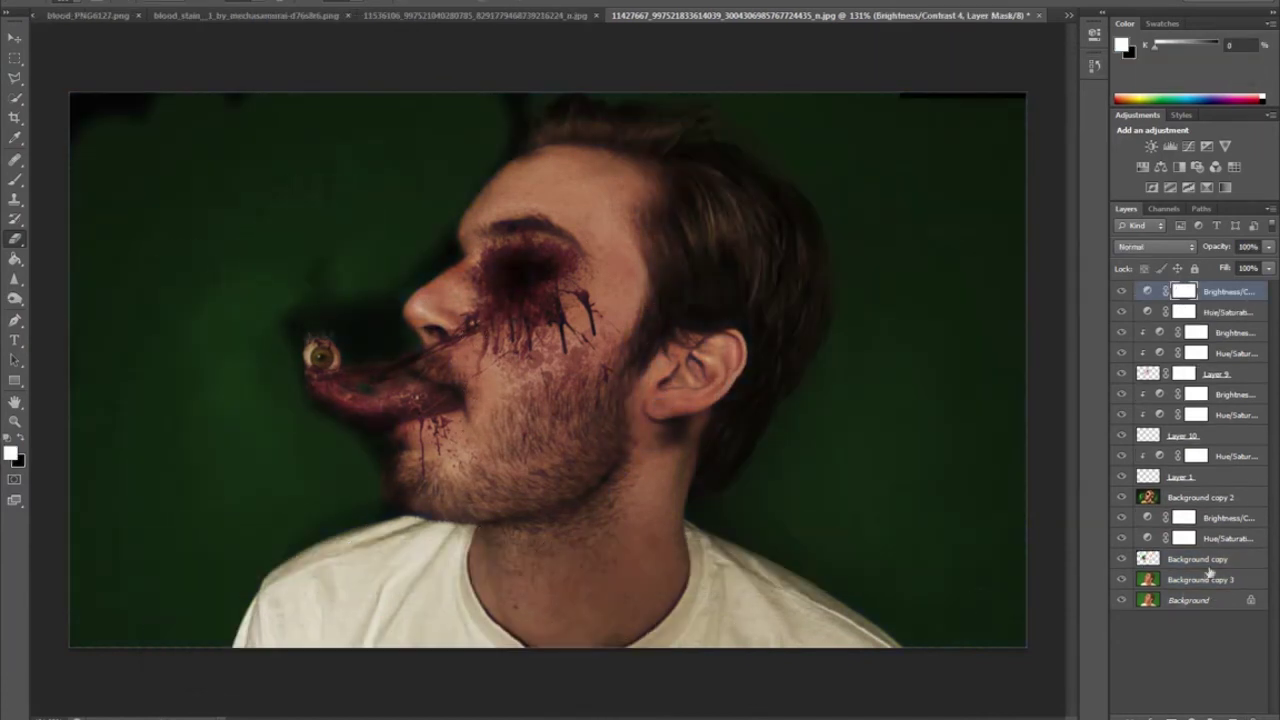
# Step: Burn the green backdrop around the head and shoulders on the Background copy 4 layer
pyautogui.click(1200, 561)
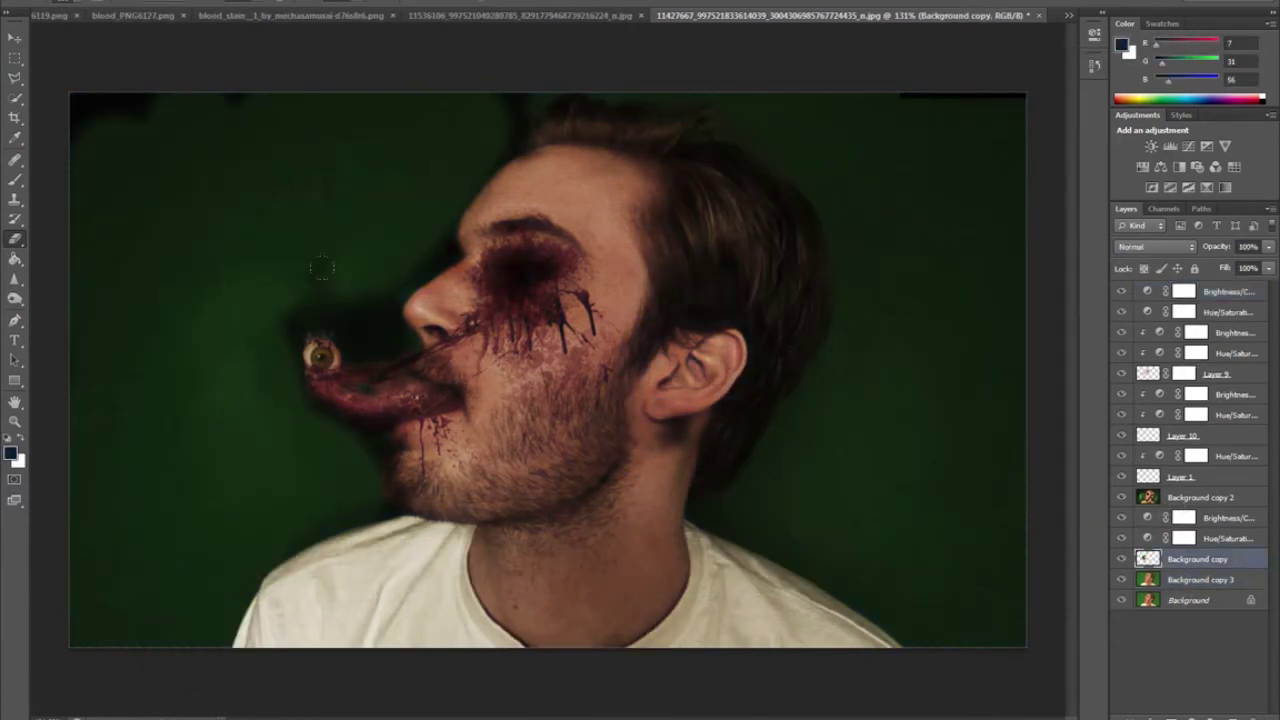
pyautogui.rightClick(145, 395)
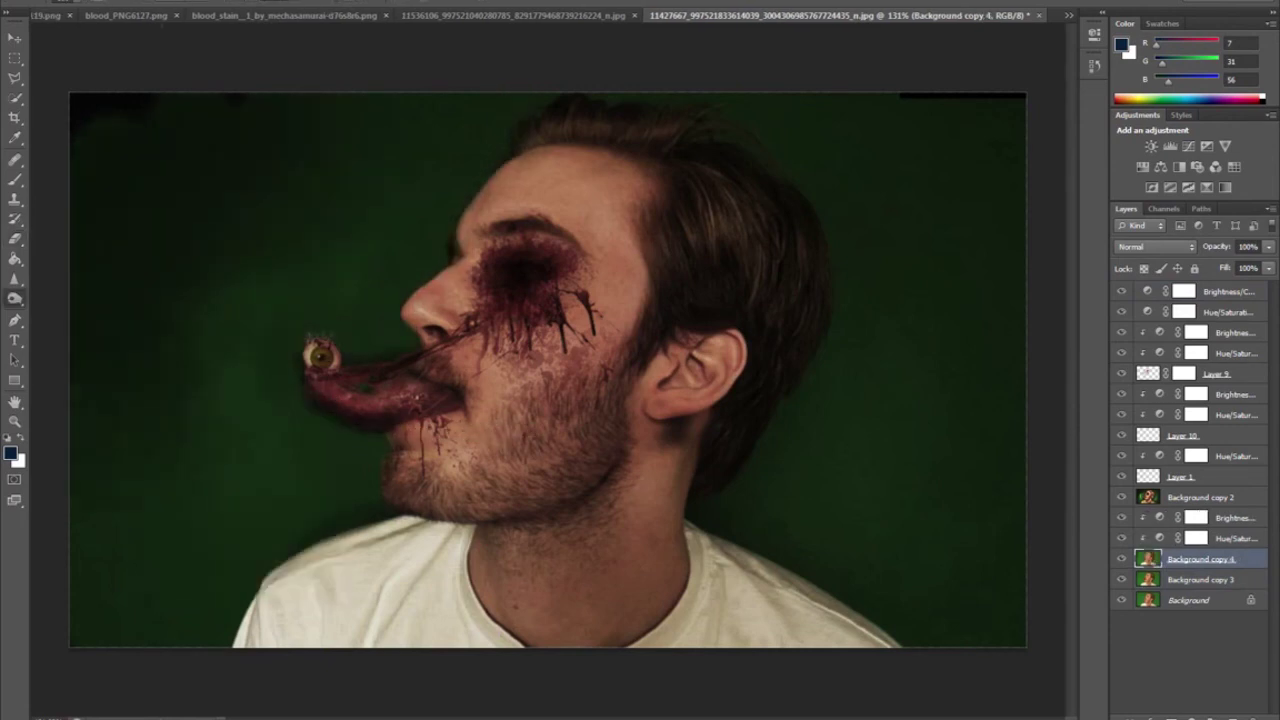
pyautogui.moveTo(105, 580)
pyautogui.mouseDown()
pyautogui.moveTo(620, 130)
pyautogui.moveTo(985, 400)
pyautogui.mouseUp()
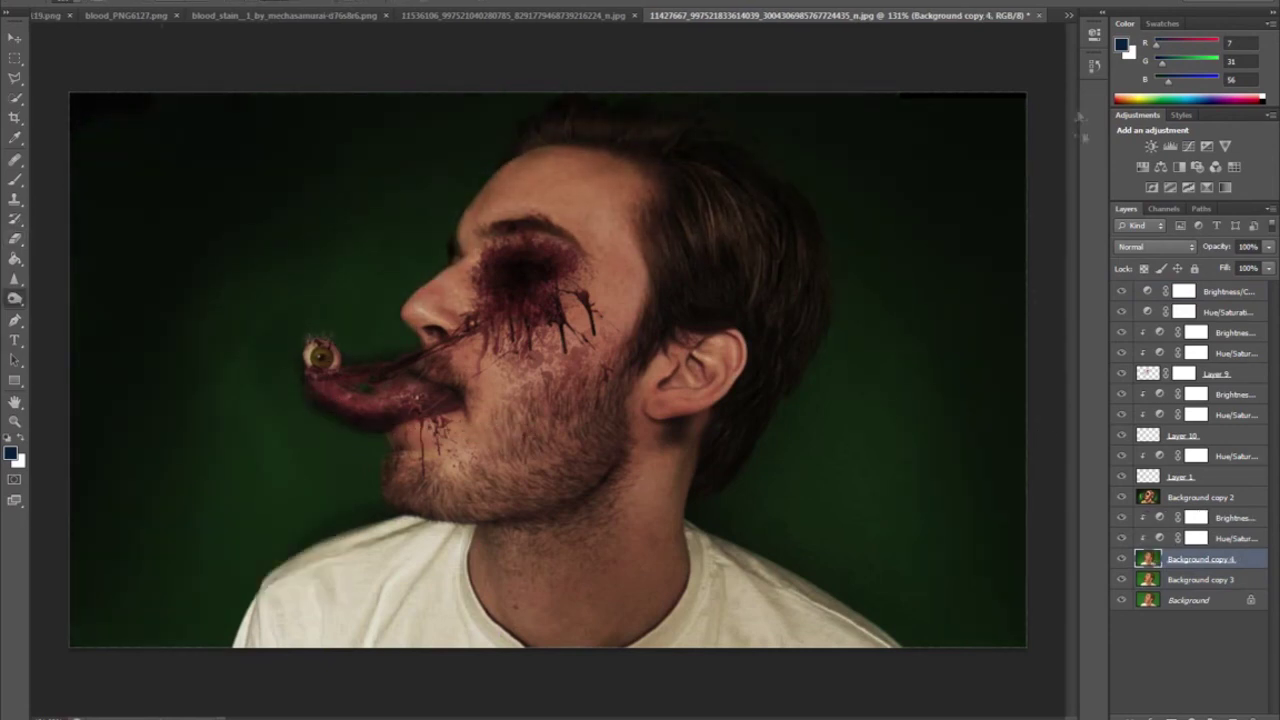
# Step: Step back through the last burn strokes and darken the backdrop's lower and outer edges again
pyautogui.click(1094, 66)
pyautogui.click(991, 391)
pyautogui.click(995, 408)
pyautogui.click(1003, 394)
pyautogui.click(1094, 66)
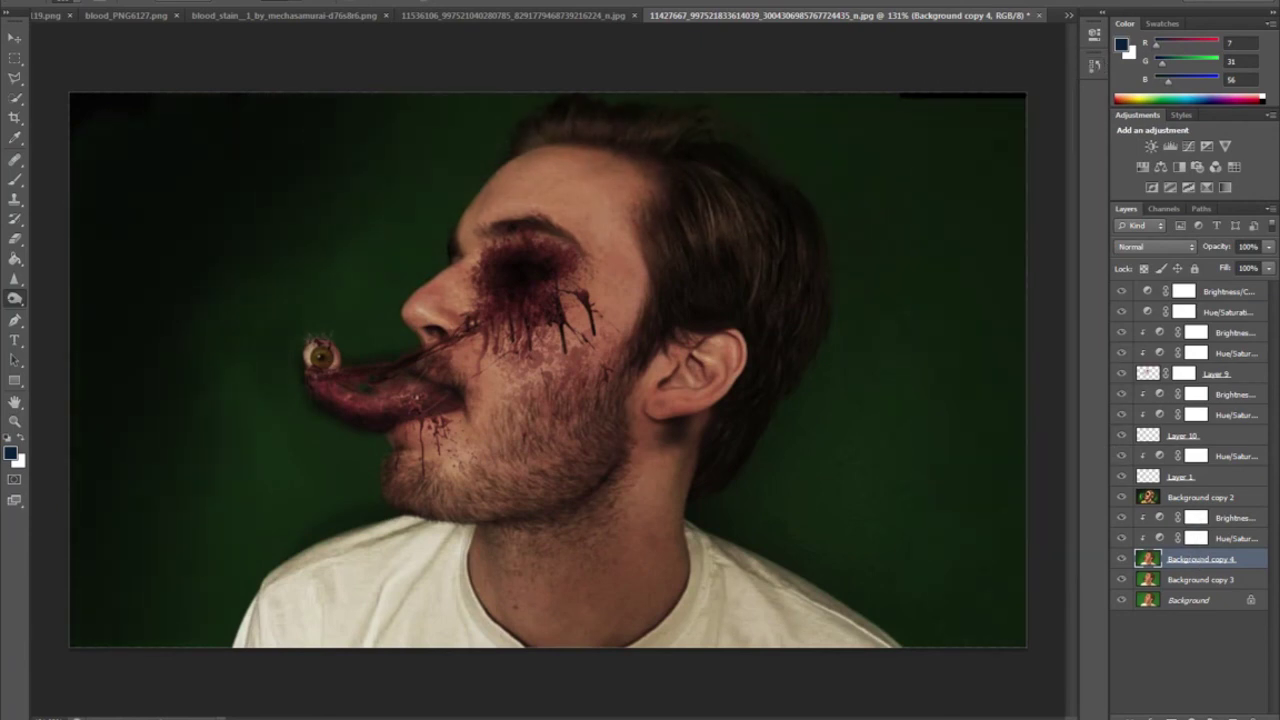
pyautogui.moveTo(188, 636); pyautogui.dragTo(845, 618)
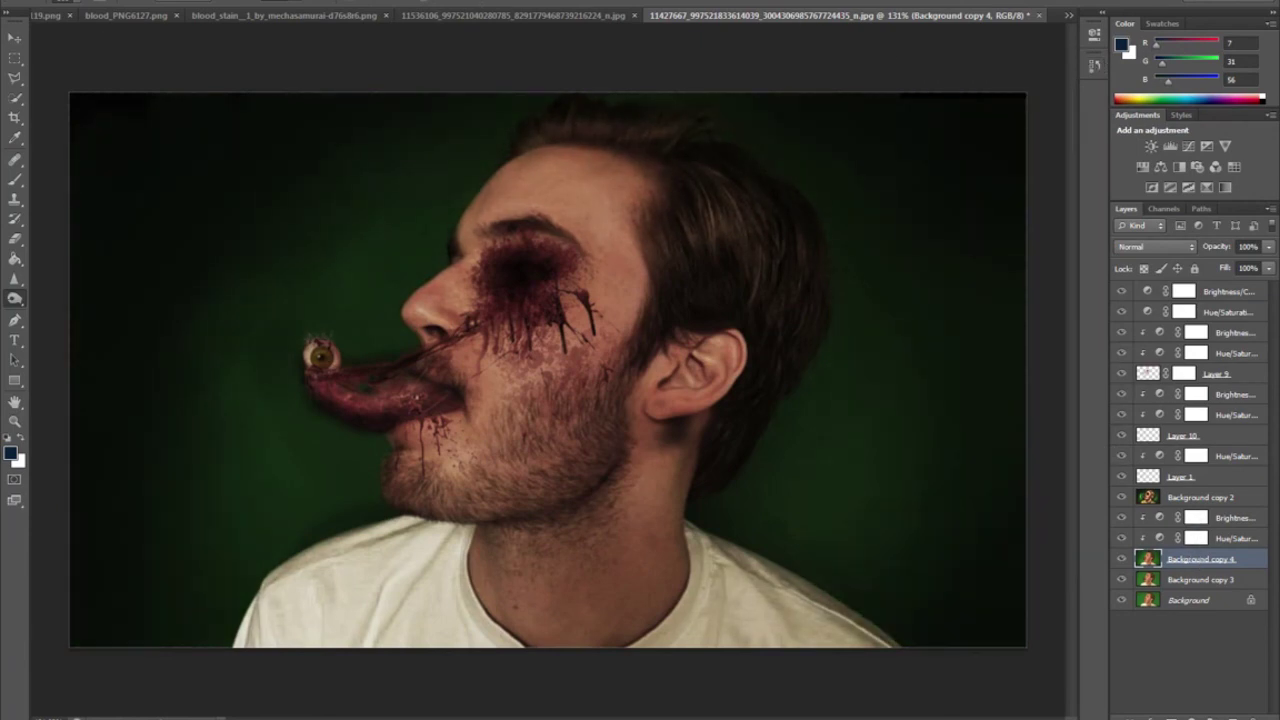
# Step: Set the Burn brush to 30 px and burn shadows into the folds of the white T-shirt
pyautogui.rightClick(605, 499)
pyautogui.doubleClick(745, 518)
pyautogui.write('50')
pyautogui.press('Return')
pyautogui.rightClick(371, 528)
pyautogui.doubleClick(505, 547)
pyautogui.write('30')
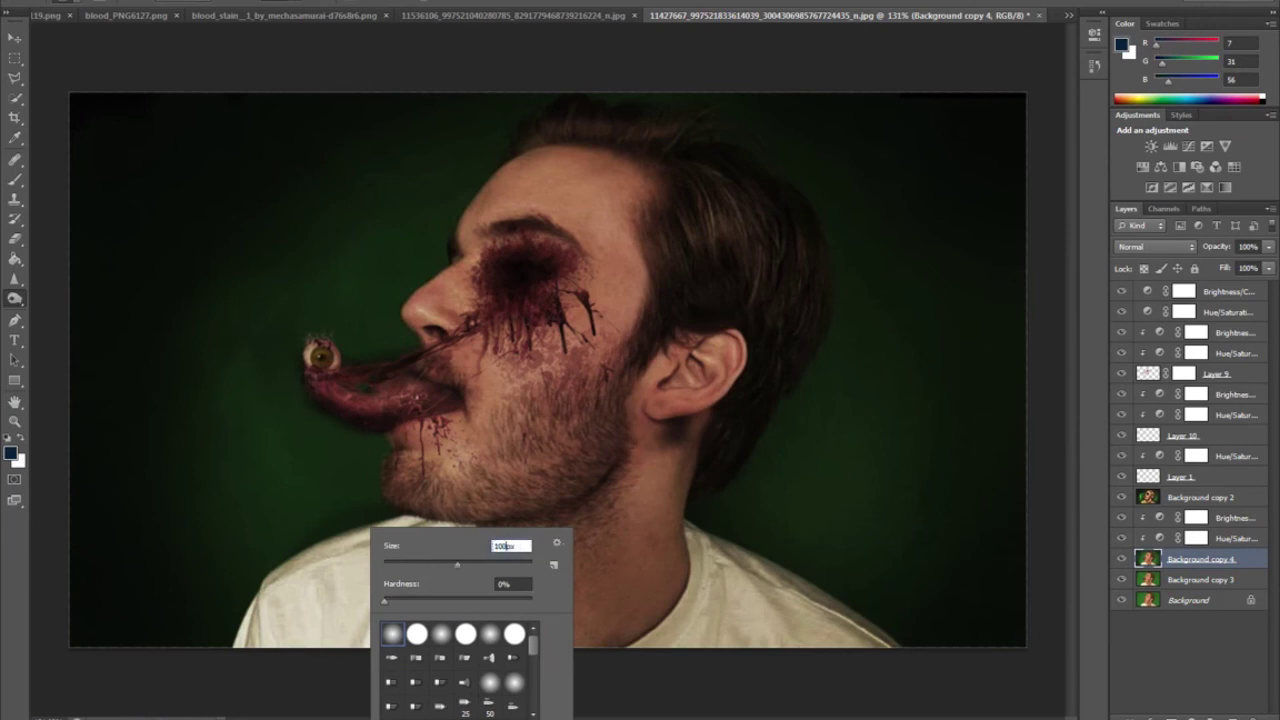
pyautogui.press('Return')
pyautogui.moveTo(286, 570); pyautogui.dragTo(268, 626)
pyautogui.moveTo(415, 584); pyautogui.dragTo(386, 640)
pyautogui.moveTo(418, 586); pyautogui.dragTo(444, 542)
pyautogui.moveTo(326, 588); pyautogui.dragTo(290, 620)
pyautogui.moveTo(472, 588); pyautogui.dragTo(478, 618)
pyautogui.moveTo(676, 638); pyautogui.dragTo(762, 586)
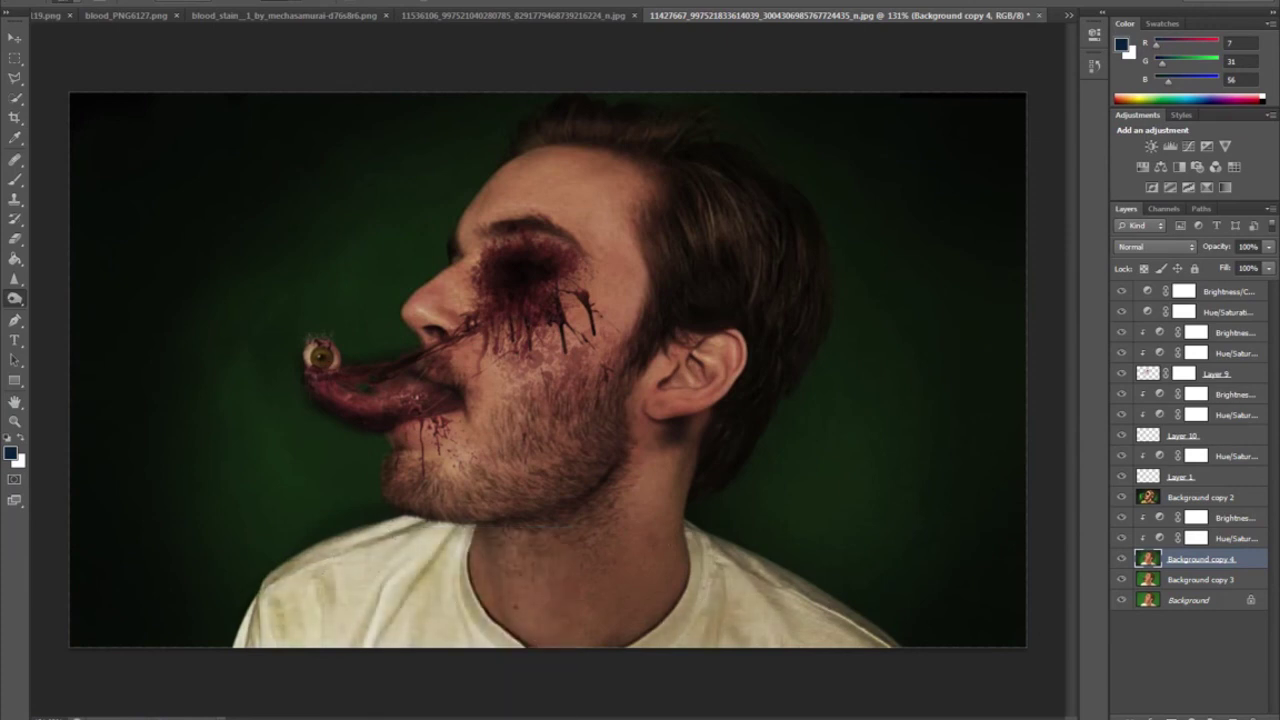
# Step: Burn shadows along the collar, neck, jaw, sideburn and face profile on Background copy 4
pyautogui.moveTo(694, 544); pyautogui.dragTo(738, 594)
pyautogui.moveTo(468, 534); pyautogui.dragTo(558, 594)
pyautogui.moveTo(570, 550); pyautogui.dragTo(632, 506)
pyautogui.moveTo(516, 528)
pyautogui.mouseDown()
pyautogui.moveTo(626, 440)
pyautogui.moveTo(436, 484)
pyautogui.mouseUp()
pyautogui.moveTo(614, 337); pyautogui.dragTo(640, 383)
pyautogui.moveTo(503, 252)
pyautogui.mouseDown()
pyautogui.moveTo(572, 238)
pyautogui.moveTo(560, 350)
pyautogui.moveTo(371, 450)
pyautogui.moveTo(350, 488)
pyautogui.mouseUp()
# Step: Set the brush to 20 px for detail around the mouth and tongue, and undo the last three strokes
pyautogui.scroll(3, 430, 420)
pyautogui.rightClick(439, 380)
pyautogui.doubleClick(581, 400)
pyautogui.write('20')
pyautogui.press('Return')
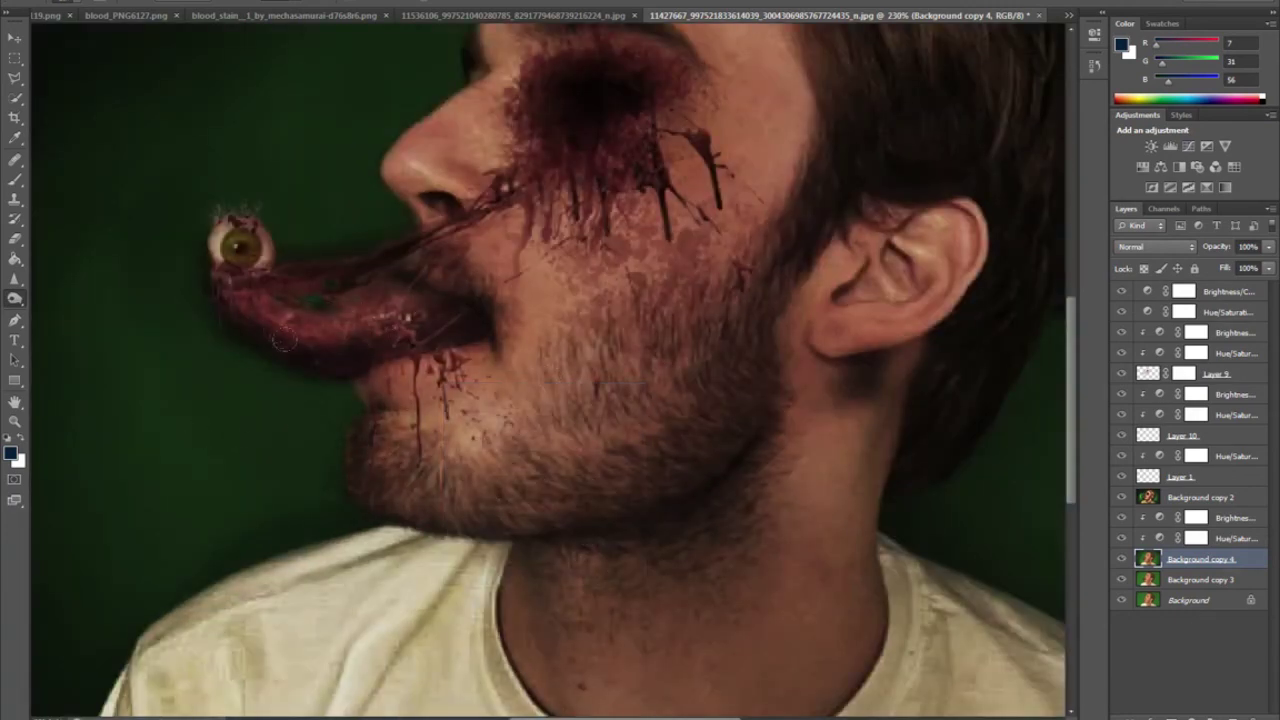
pyautogui.click(1095, 65)
pyautogui.hotkey('ctrl', 'alt', 'z')
pyautogui.hotkey('ctrl', 'alt', 'z')
pyautogui.hotkey('ctrl', 'alt', 'z')
pyautogui.click(1095, 65)
pyautogui.scroll(-3, 427, 502)
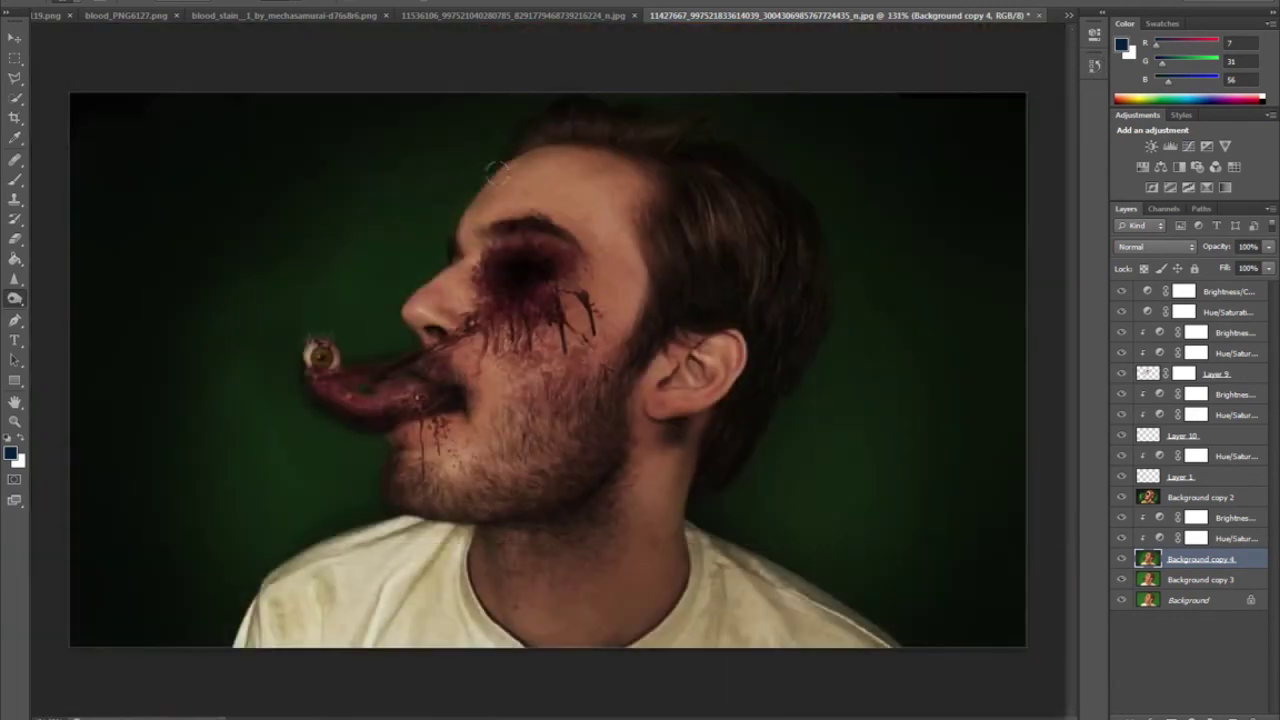
# Step: Add a new layer on top, fill it with dark blue 0e253c, and blend it as Lighten at 50% opacity
pyautogui.click(1245, 717)
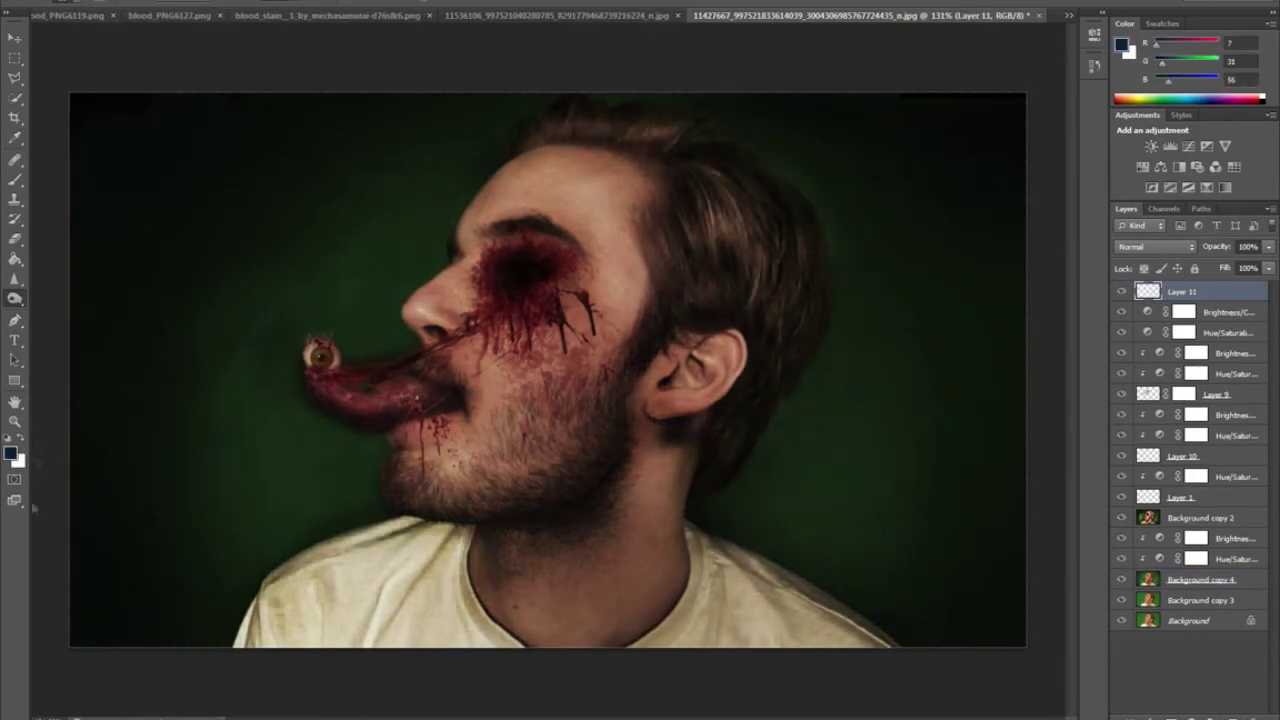
pyautogui.click(11, 456)
pyautogui.moveTo(592, 304); pyautogui.dragTo(587, 317)
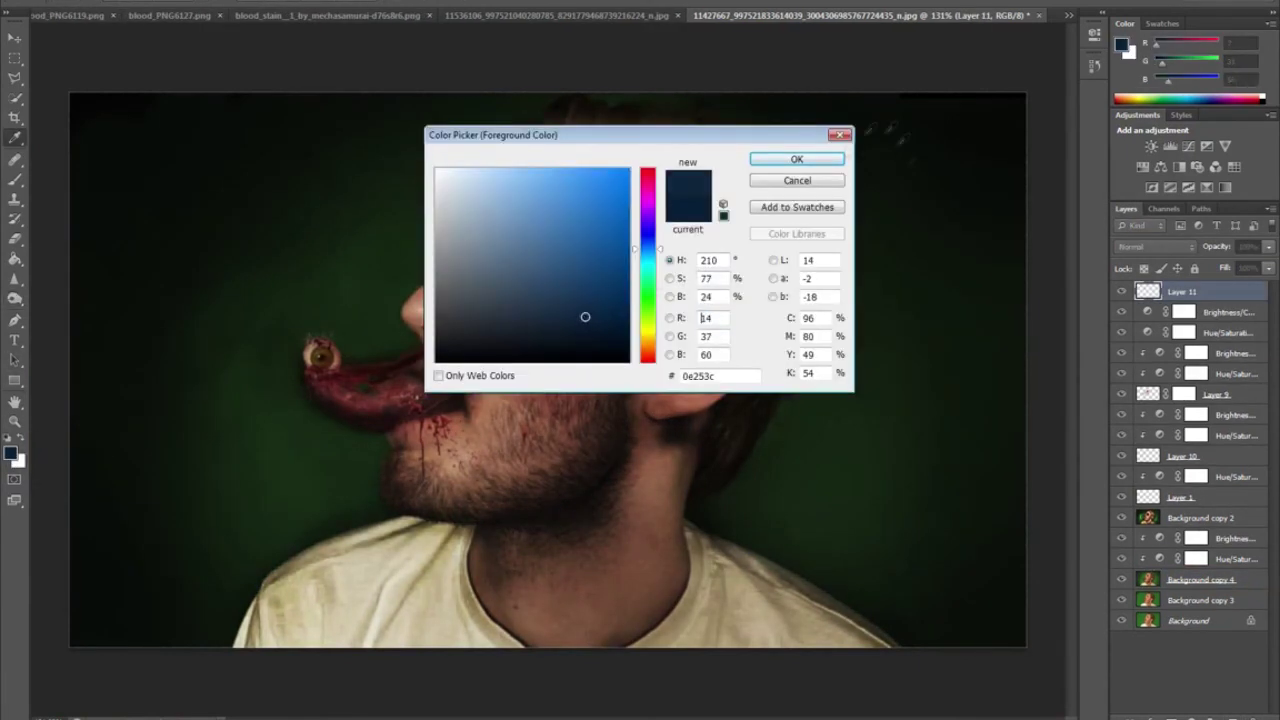
pyautogui.click(797, 158)
pyautogui.hotkey('alt', 'BackSpace')
pyautogui.click(1155, 246)
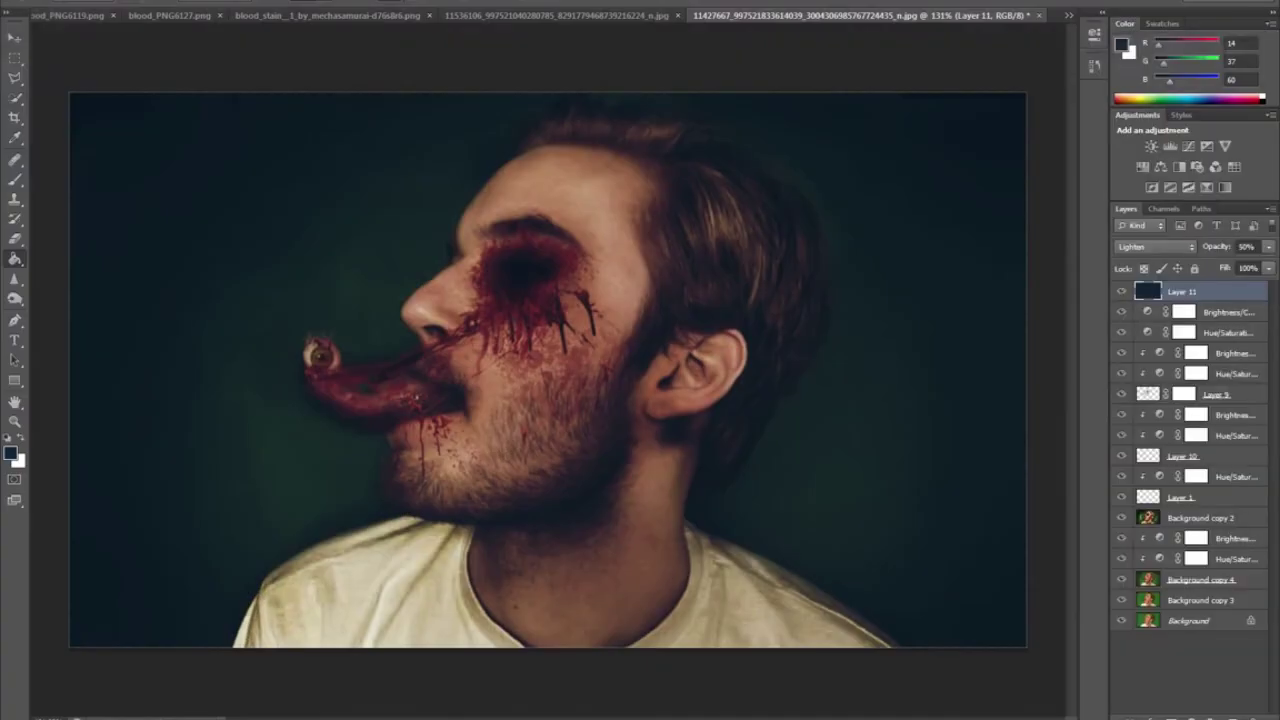
# Step: On Background copy 4, set the brush size to 500 px and retouch the hair highlights above the ear
pyautogui.click(1200, 580)
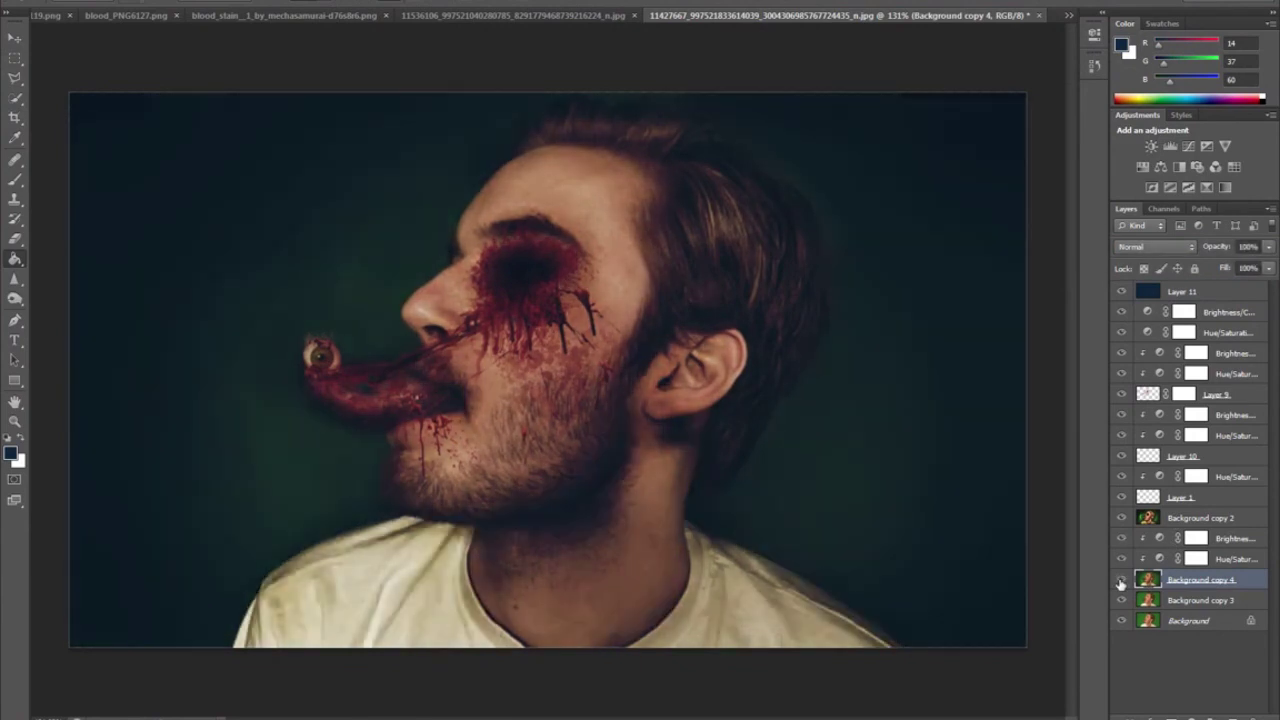
pyautogui.rightClick(160, 280)
pyautogui.write('500')
pyautogui.press('Return')
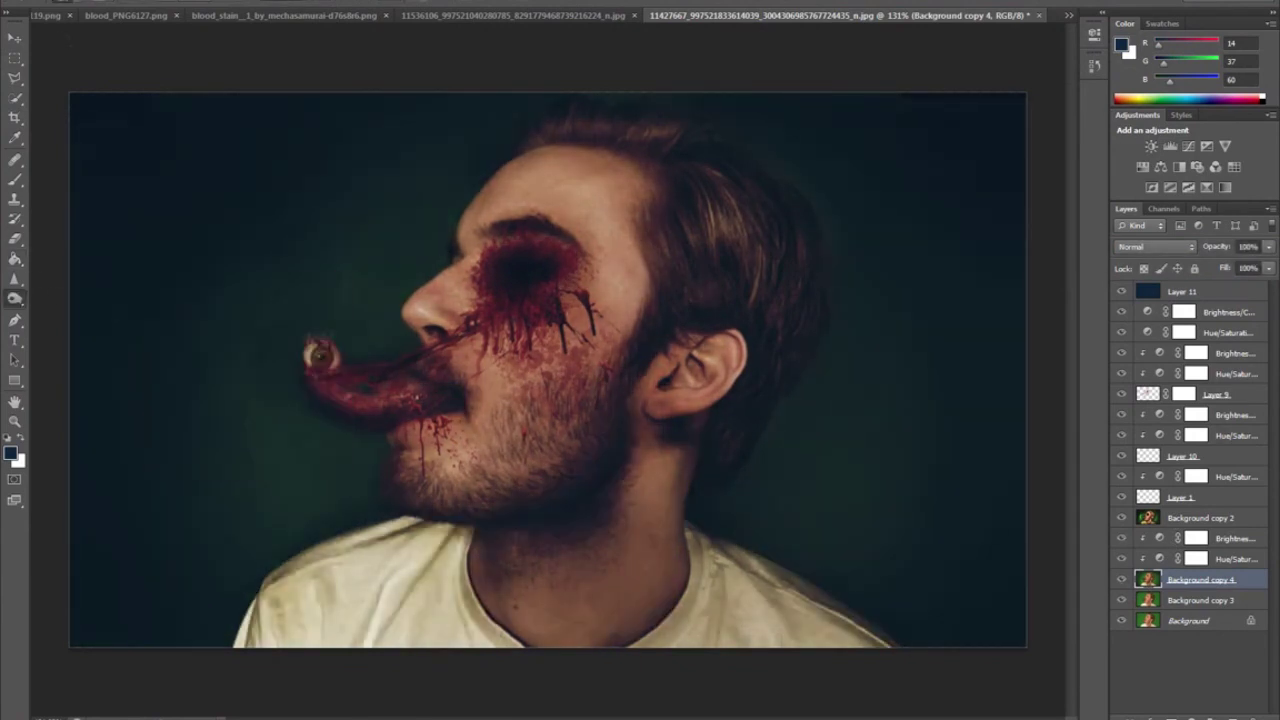
pyautogui.moveTo(736, 250)
pyautogui.mouseDown()
pyautogui.moveTo(606, 120)
pyautogui.moveTo(770, 300)
pyautogui.moveTo(755, 440)
pyautogui.moveTo(730, 225)
pyautogui.mouseUp()
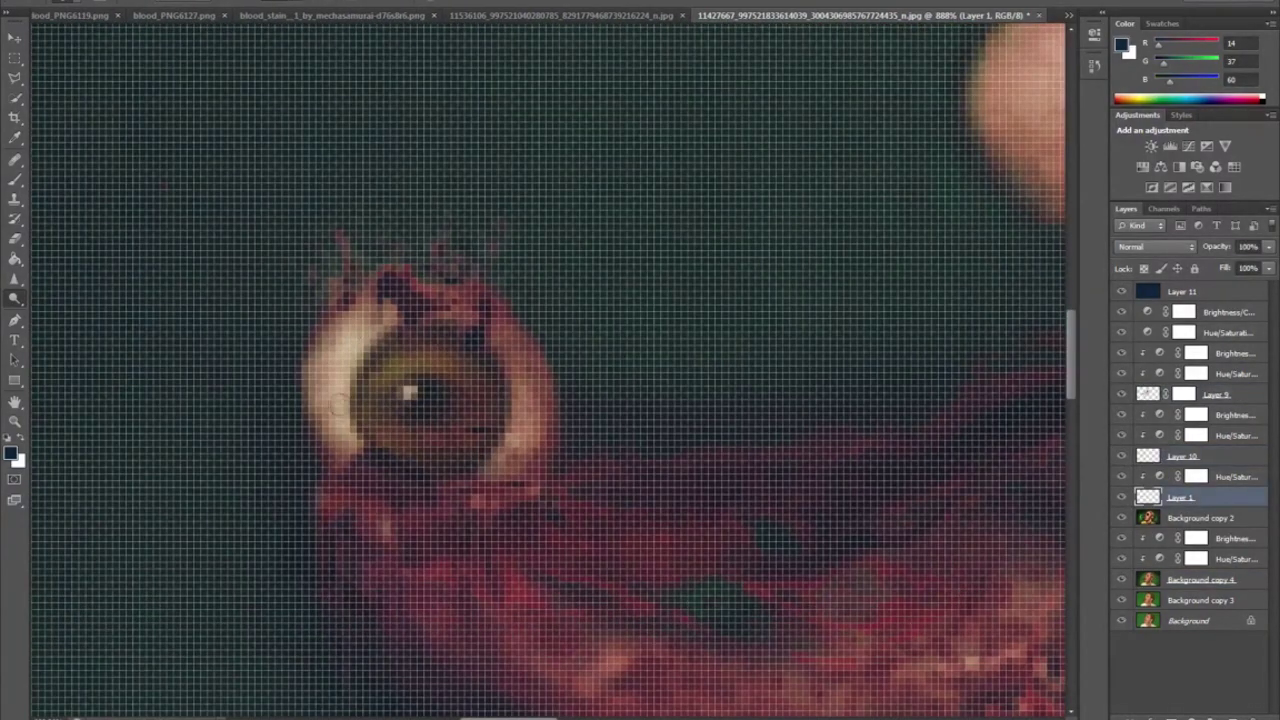
# Step: Burn the white of the eyeball on both sides of the iris on Layer 1
pyautogui.rightClick(12, 297)
pyautogui.click(72, 314)
pyautogui.moveTo(368, 425)
pyautogui.mouseDown()
pyautogui.moveTo(352, 388)
pyautogui.moveTo(368, 342)
pyautogui.mouseUp()
pyautogui.moveTo(506, 334); pyautogui.dragTo(538, 372)
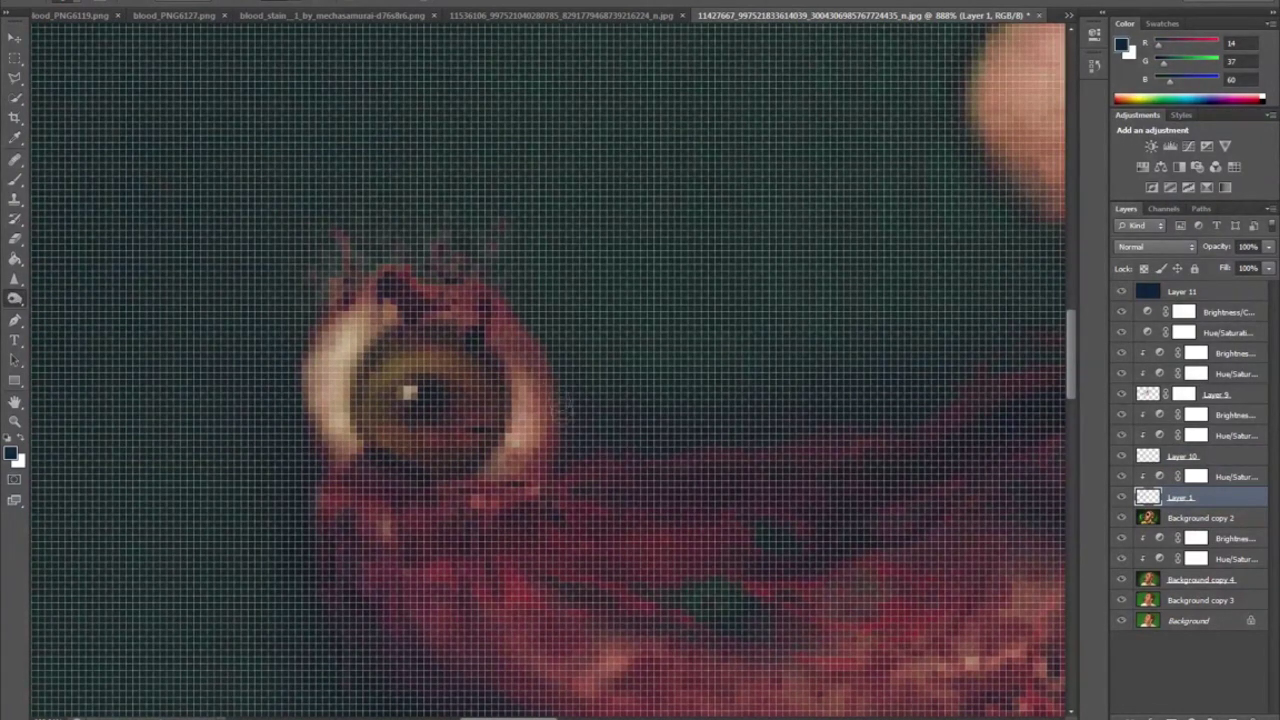
# Step: Dodge the upper part of the eyeball's iris on Layer 10 to brighten it
pyautogui.click(1149, 457)
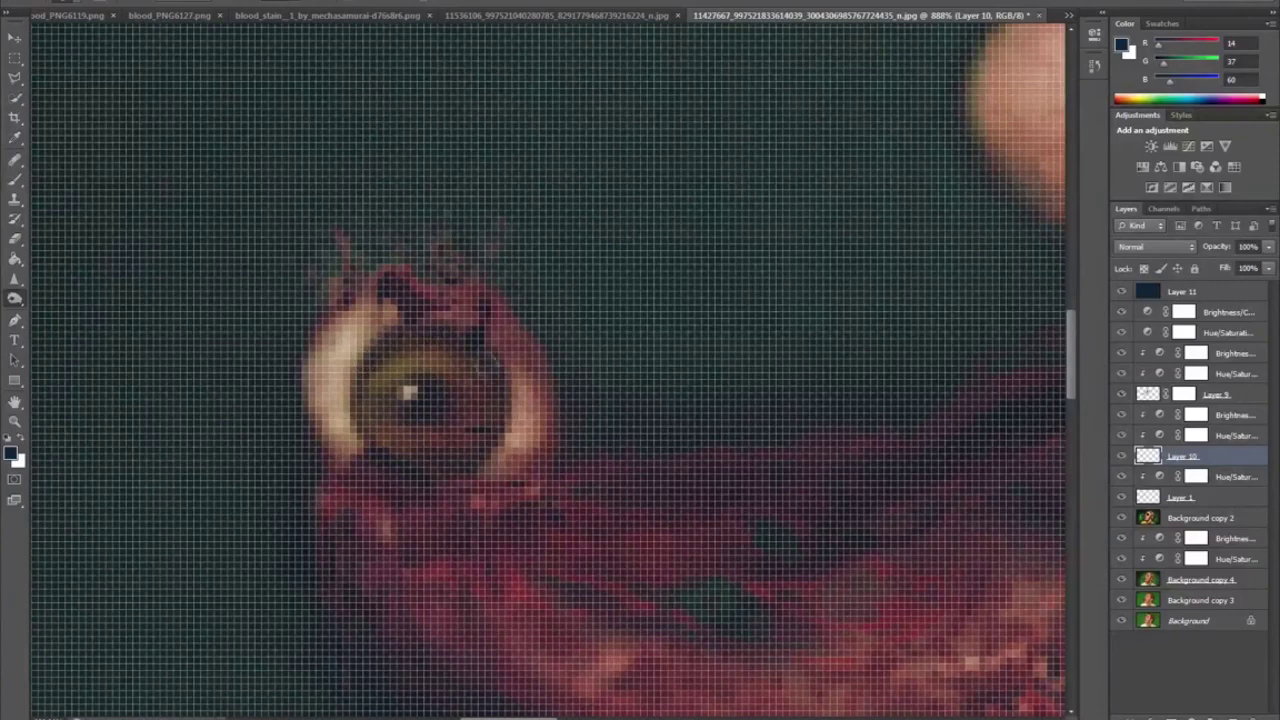
pyautogui.rightClick(12, 297)
pyautogui.click(72, 297)
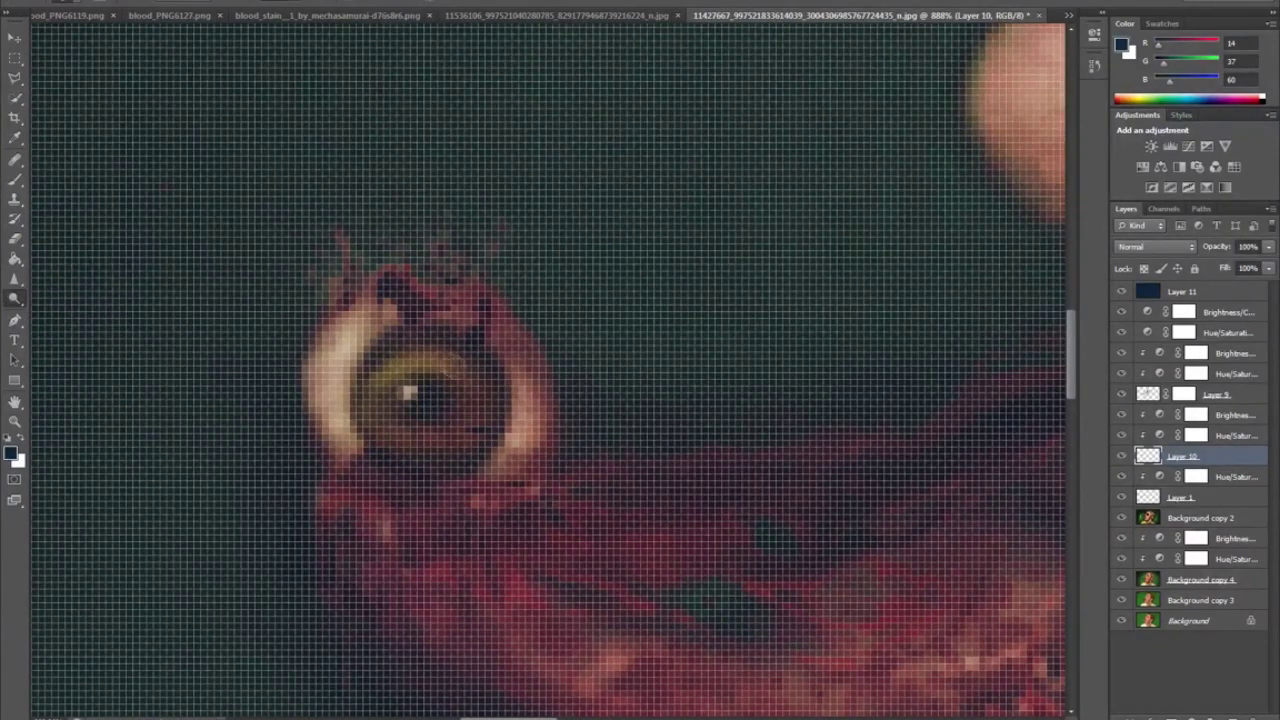
pyautogui.moveTo(386, 376); pyautogui.dragTo(428, 357)
# Step: Preview the whole composite full screen and compare before and after by toggling the visibility of Background copy 4
pyautogui.scroll(-5, 370, 400)
pyautogui.press('f')
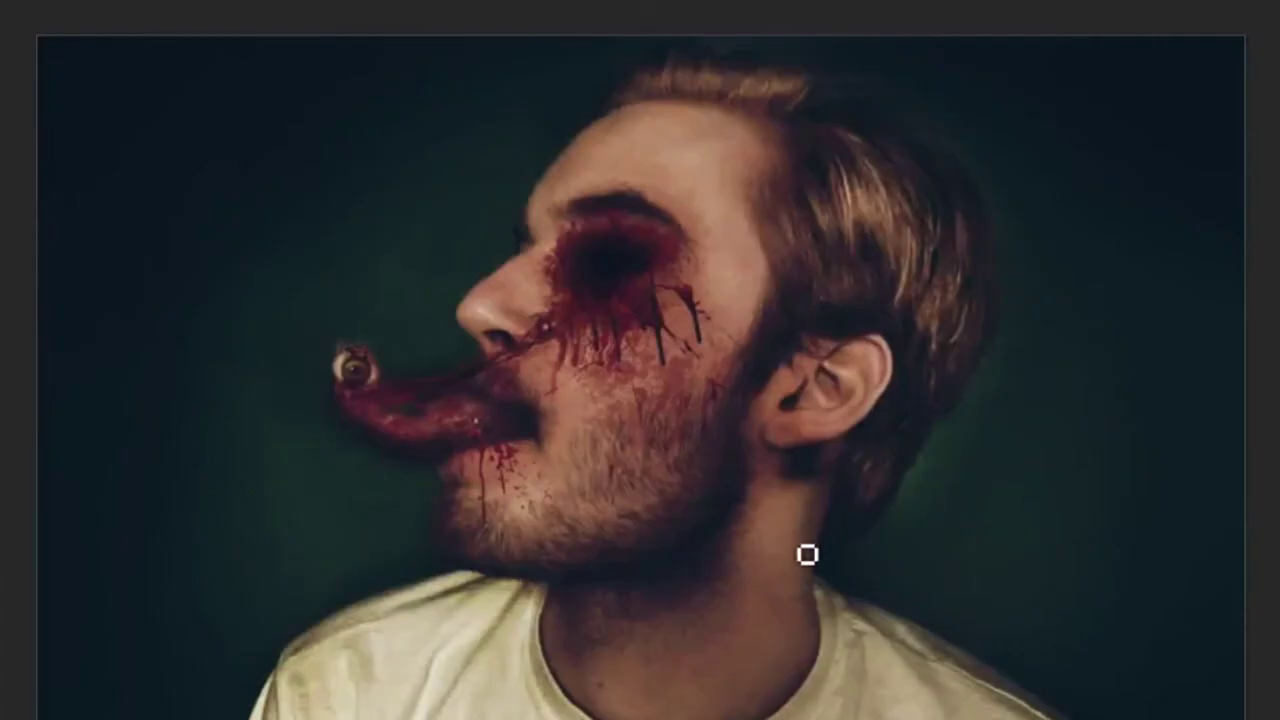
pyautogui.press('f')
pyautogui.keyDown('alt'); pyautogui.click(1122, 582); pyautogui.keyUp('alt')
pyautogui.keyDown('alt'); pyautogui.click(1122, 582); pyautogui.keyUp('alt')
pyautogui.keyDown('alt'); pyautogui.click(1122, 582); pyautogui.keyUp('alt')
pyautogui.click(1122, 583)
pyautogui.click(1122, 583)
pyautogui.click(1122, 583)
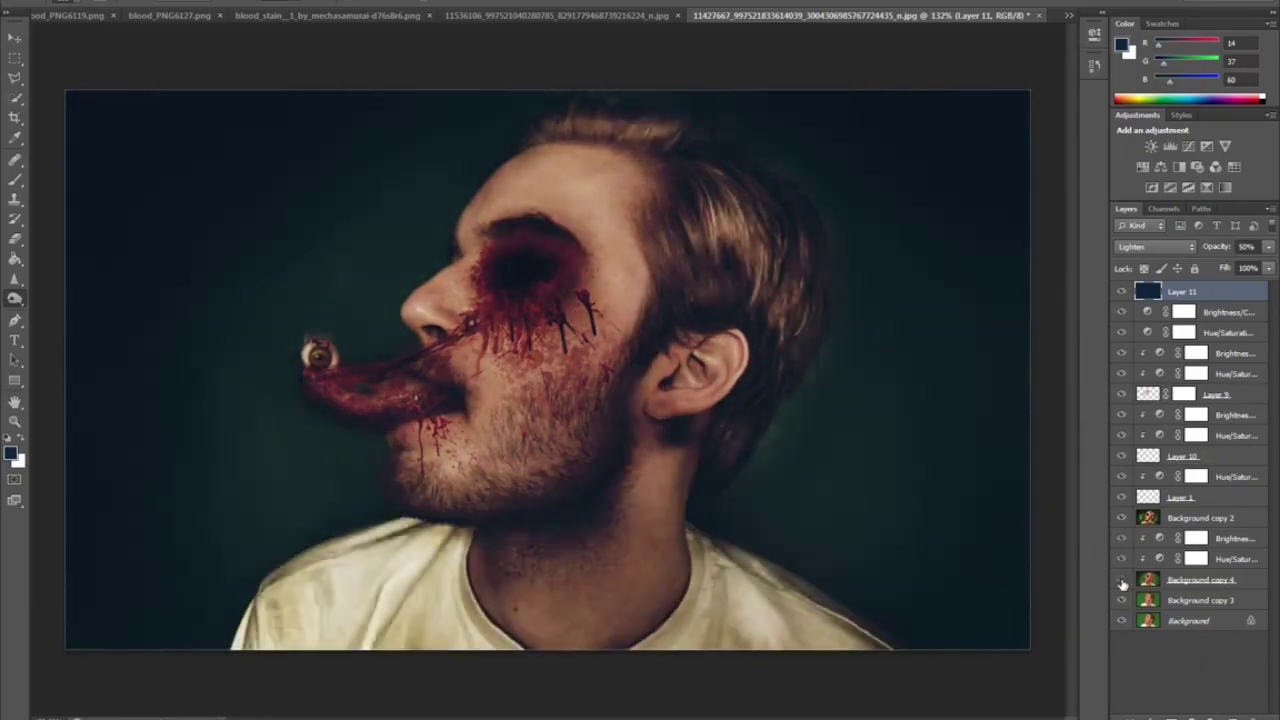
pyautogui.click(1122, 583)
pyautogui.click(1123, 583)
pyautogui.click(1123, 583)
pyautogui.click(1122, 582)
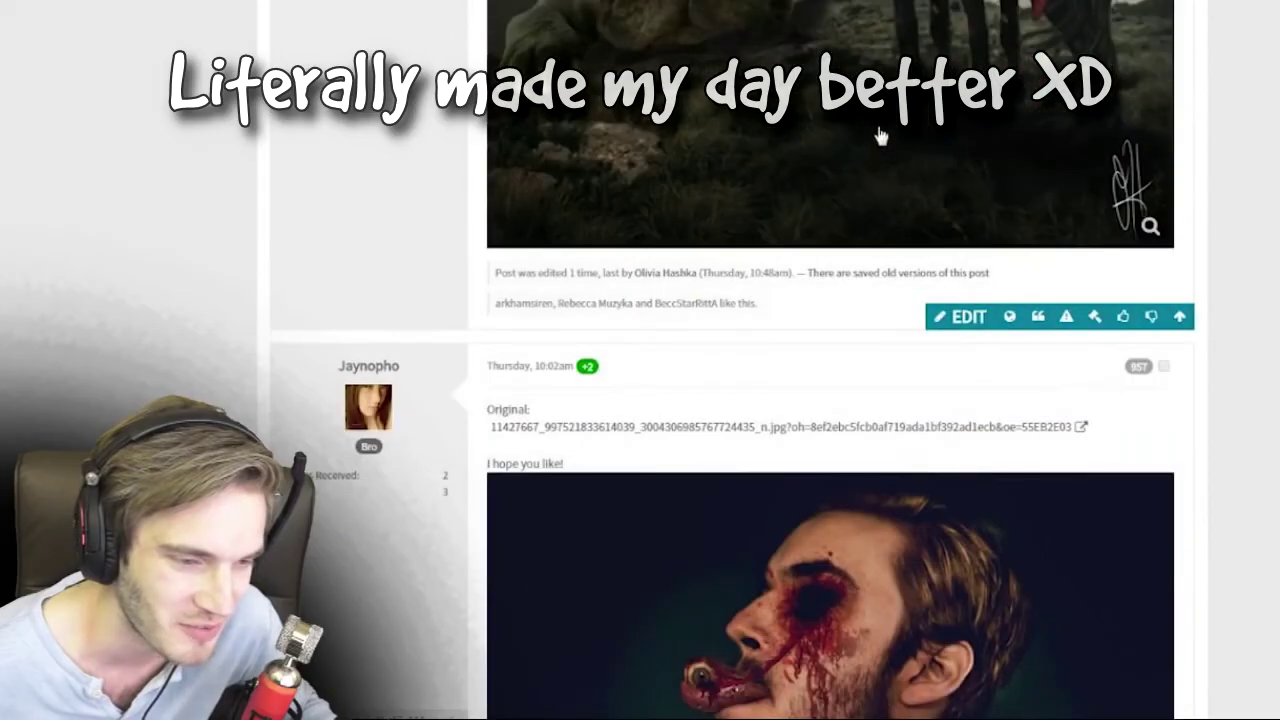
# Step: Switch to the forum thread in the browser and view the posted version of the bloody profile composite
pyautogui.scroll(-4, 869, 148)
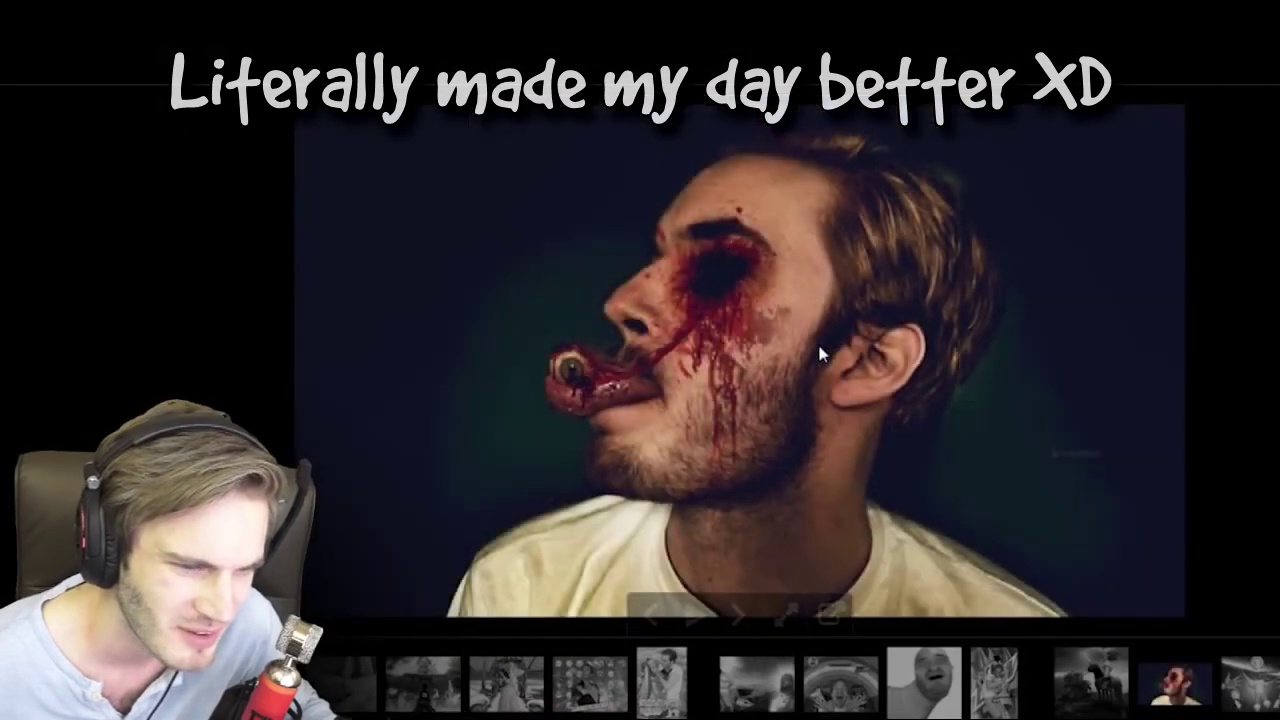